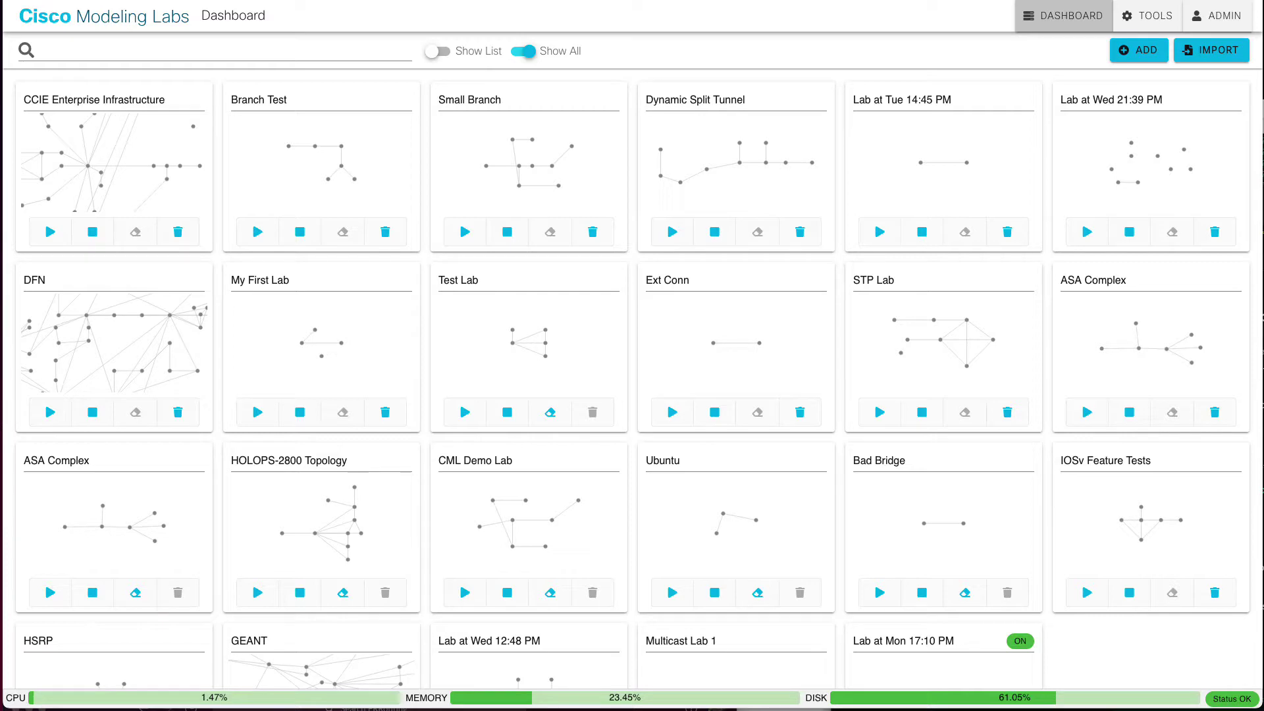
Step: Browse the image definitions list on the node and image definitions page
left_click(1151, 18)
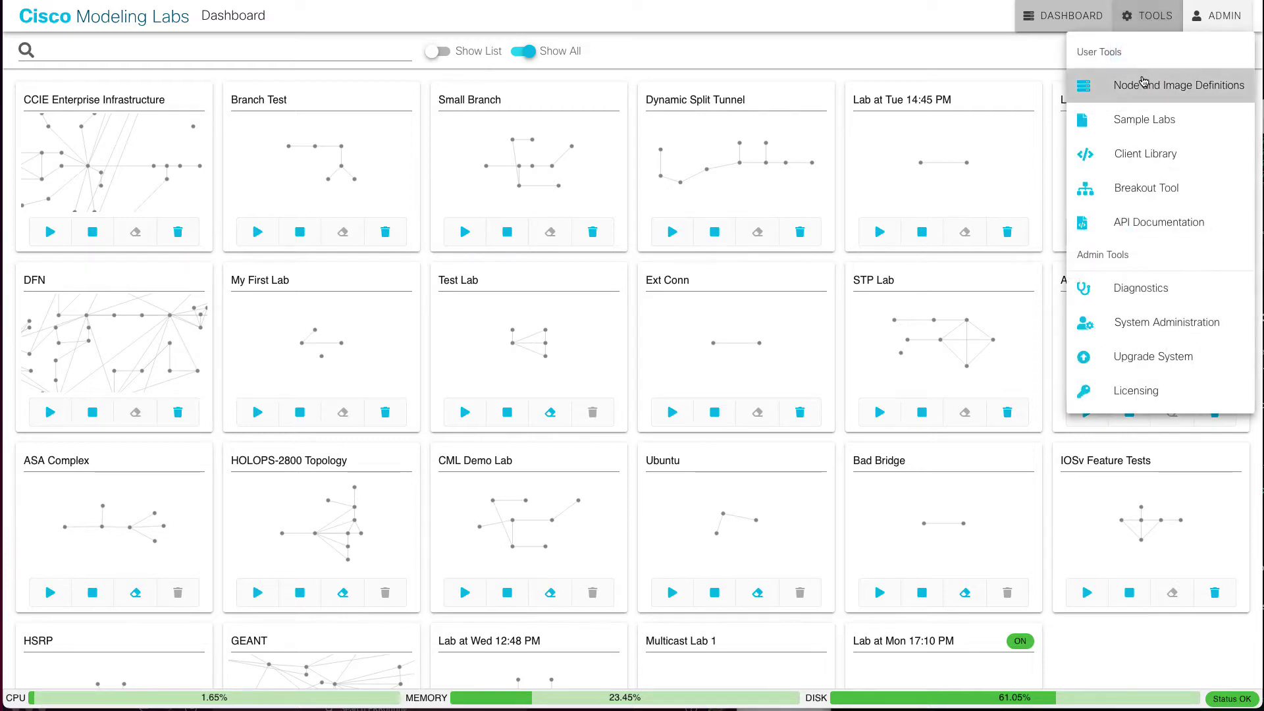
left_click(1144, 83)
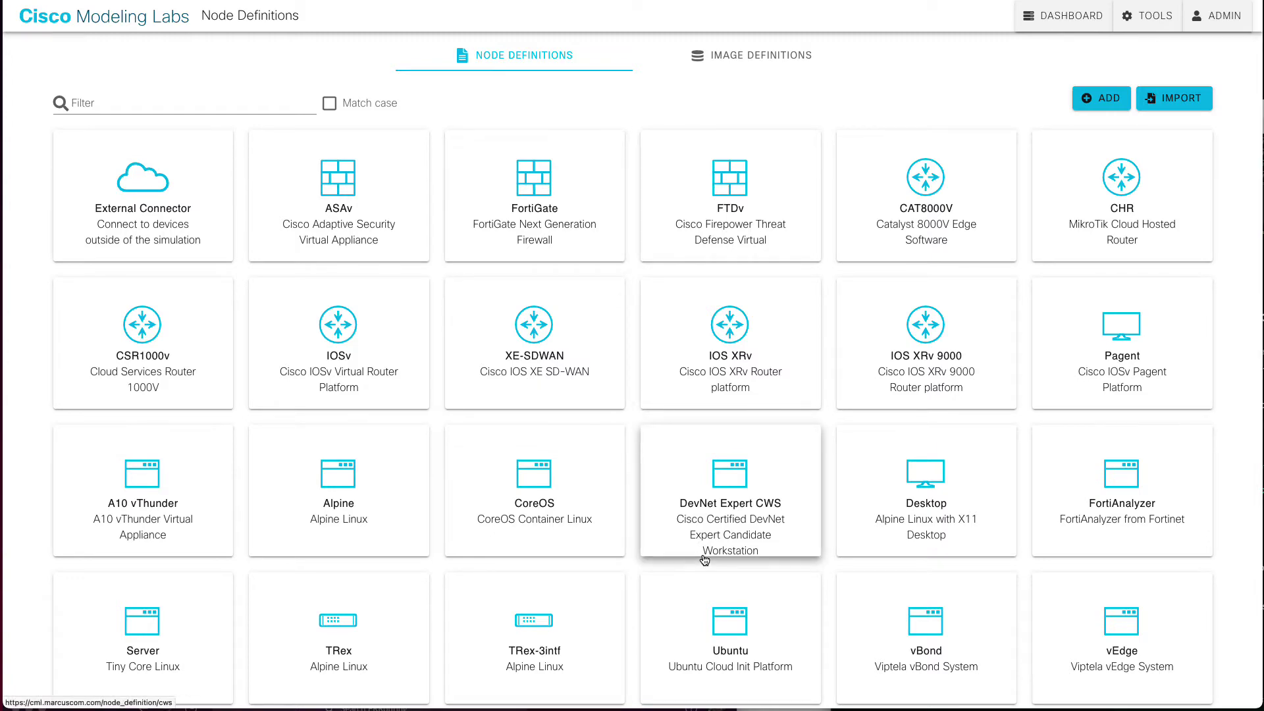
left_click(757, 53)
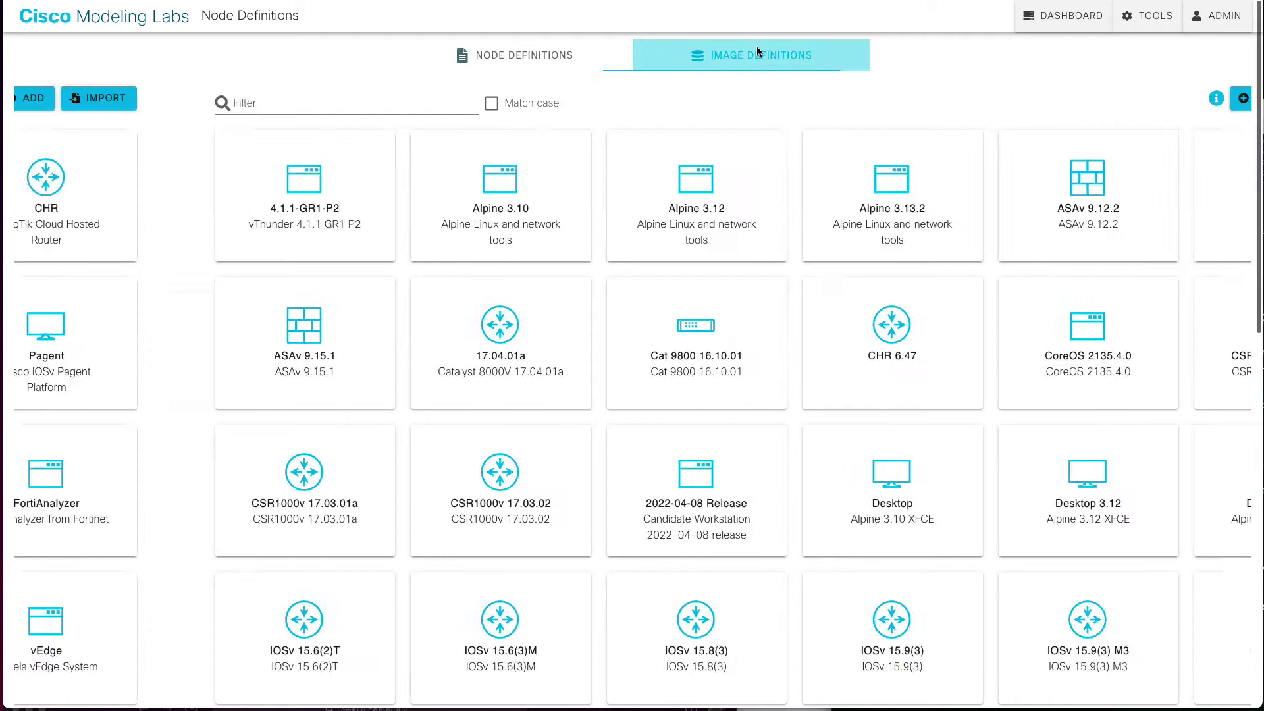
scroll(685, 517, "down", 2)
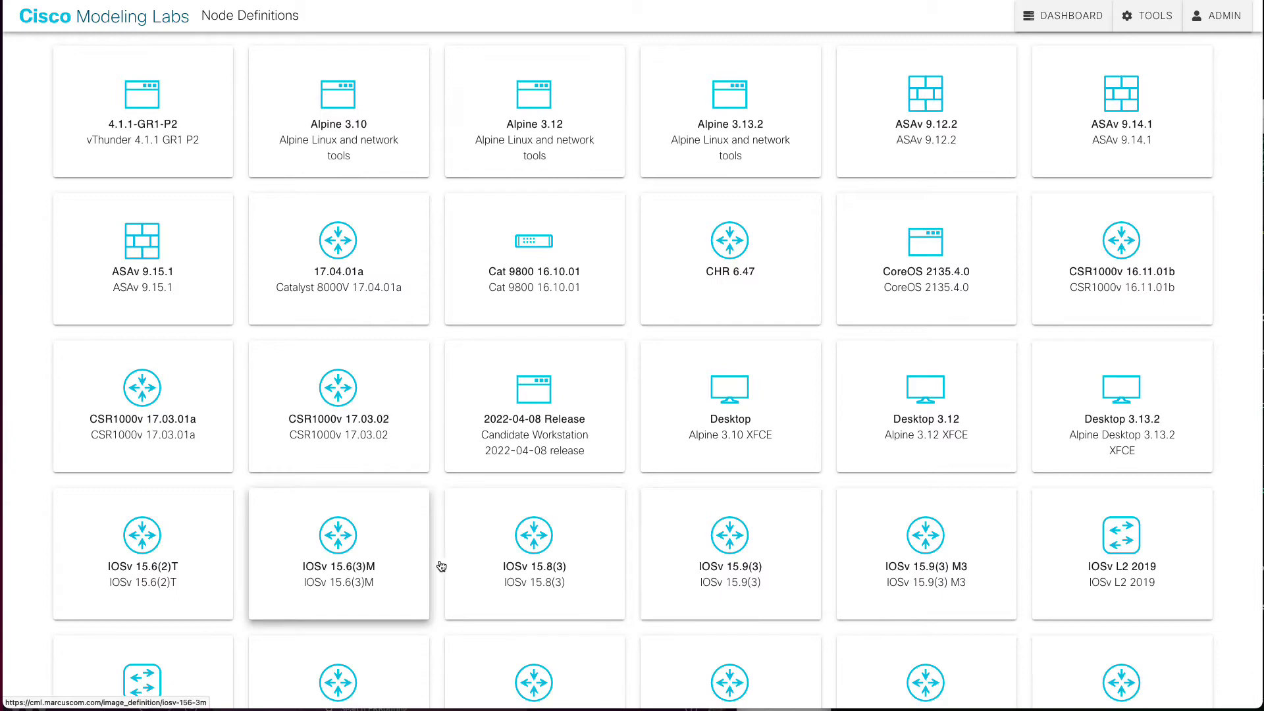
scroll(489, 566, "down", 1)
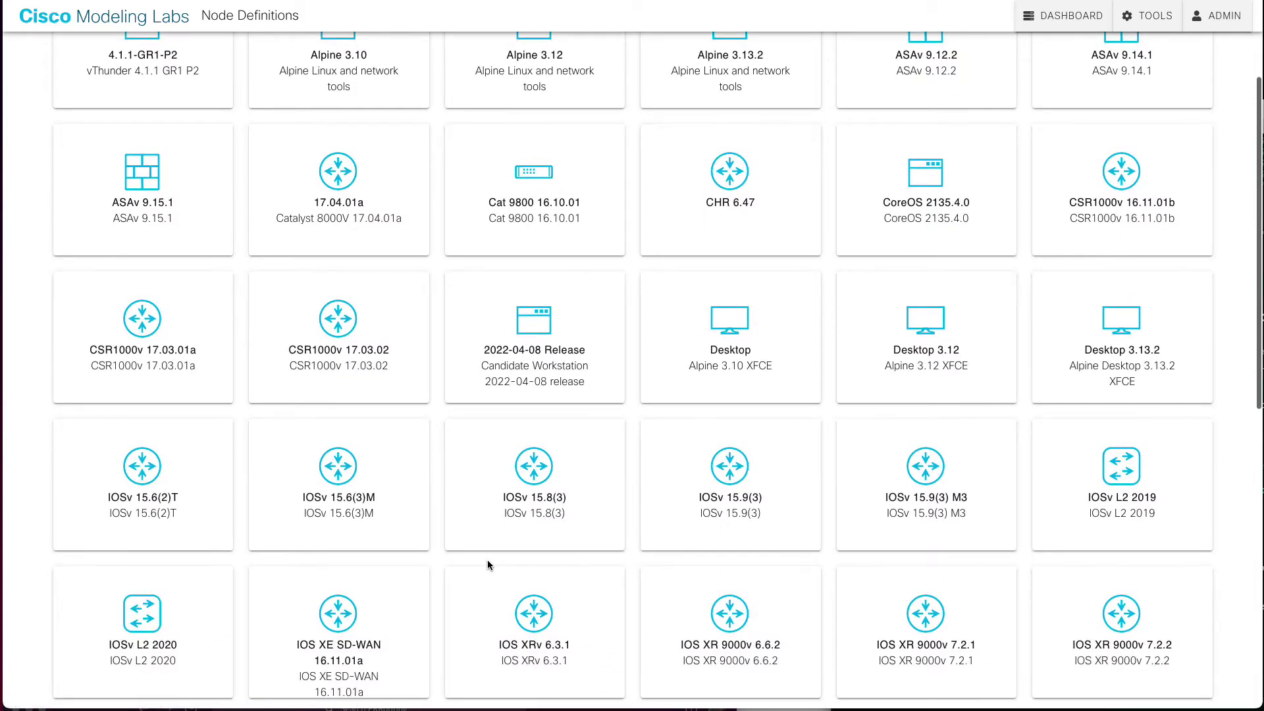
scroll(488, 565, "down", 8)
scroll(489, 567, "down", 1)
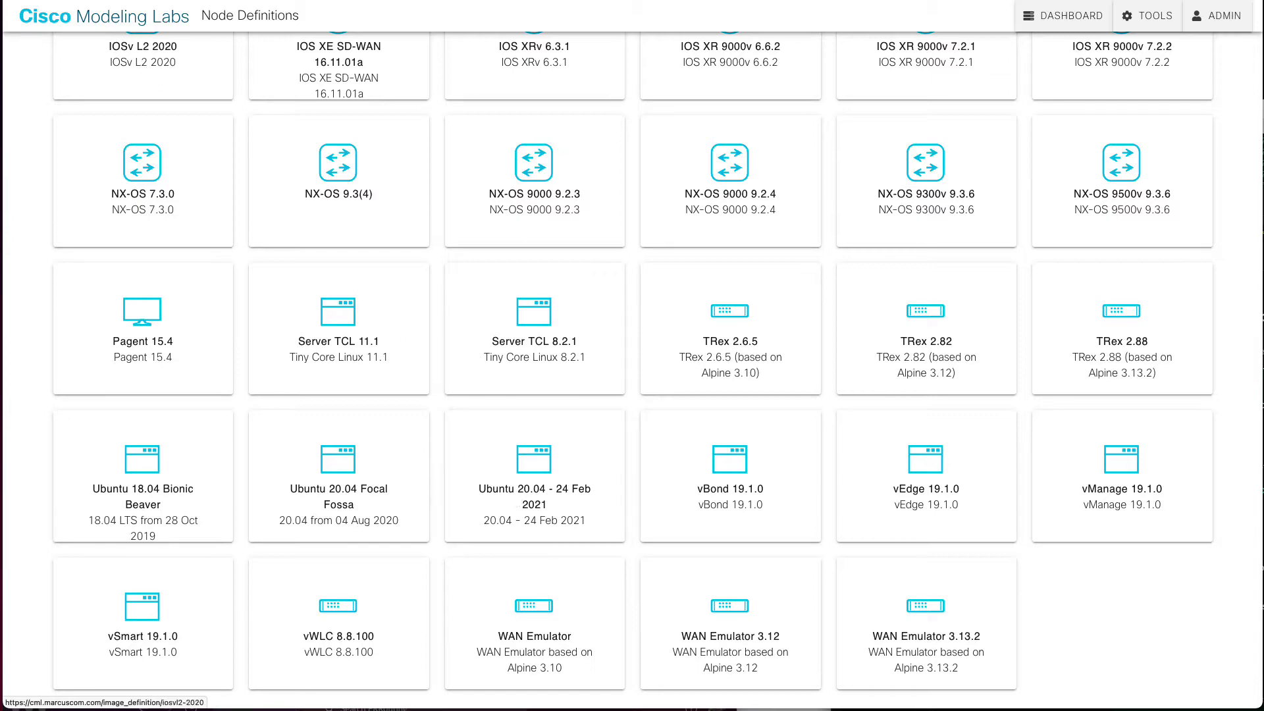
Step: Return to the labs dashboard and create a new empty lab
left_click(78, 20)
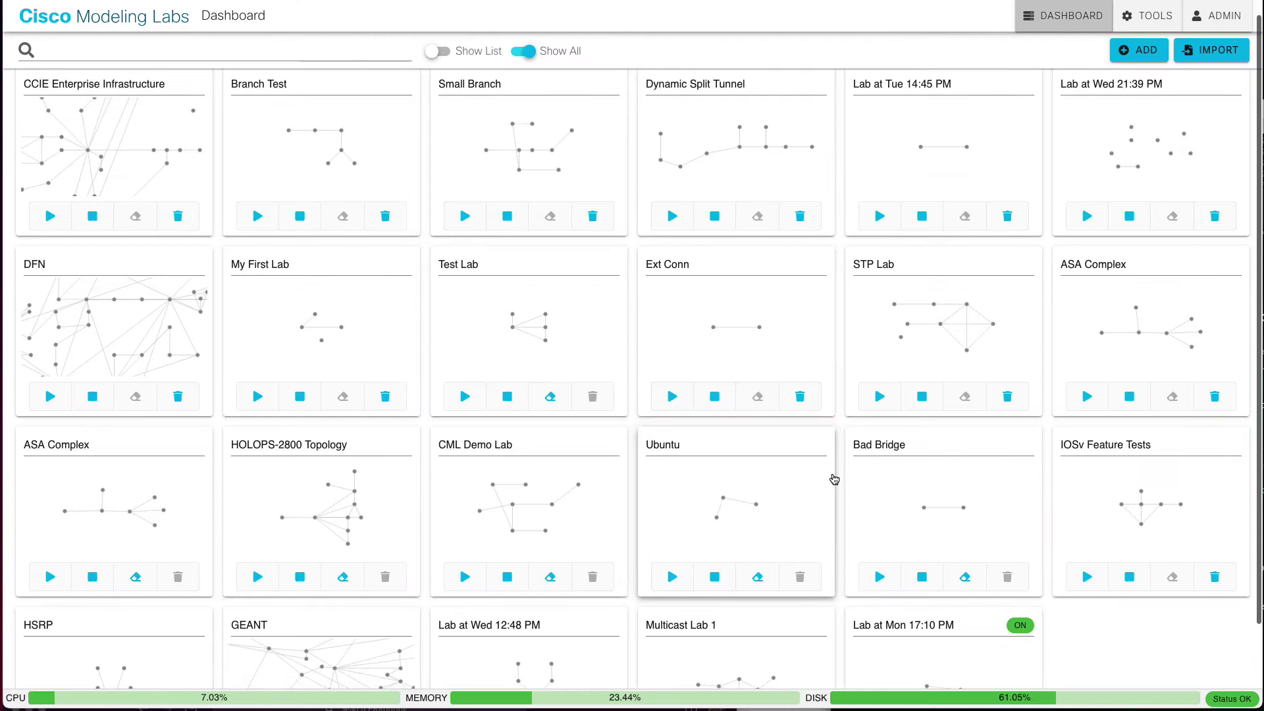
scroll(850, 514, "down", 2)
left_click(926, 586)
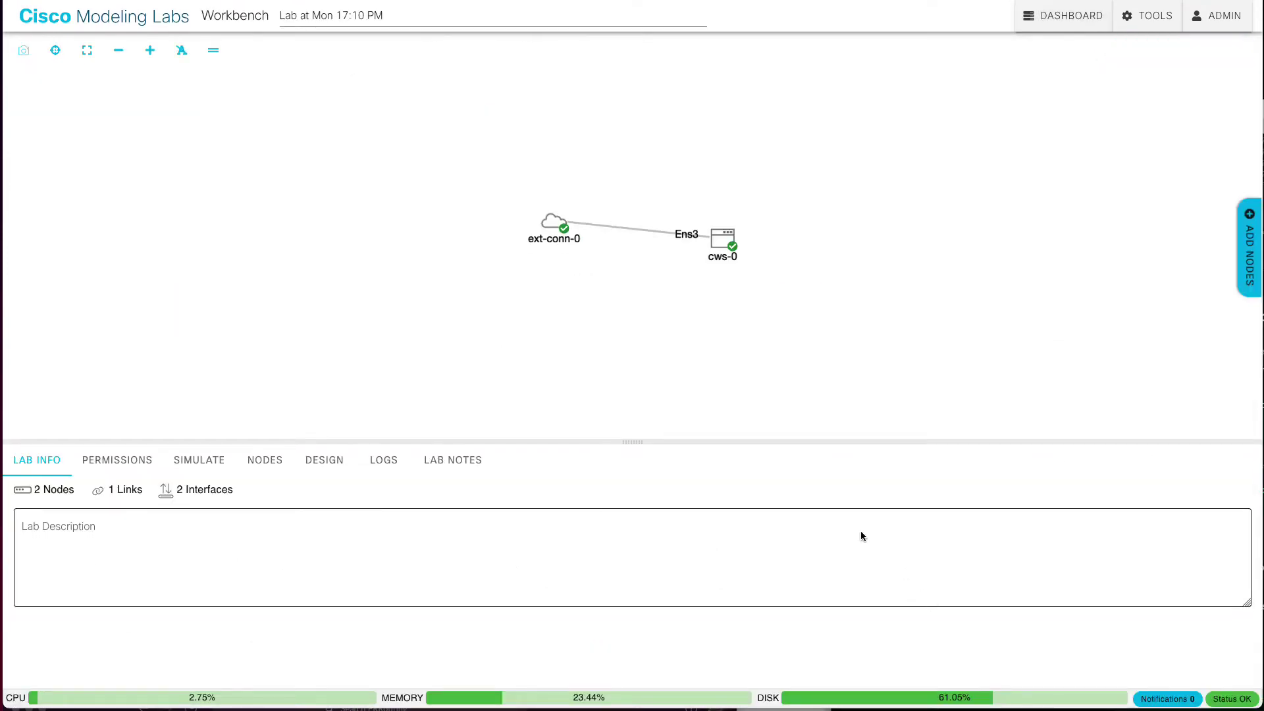
left_click(142, 29)
left_click(1091, 139)
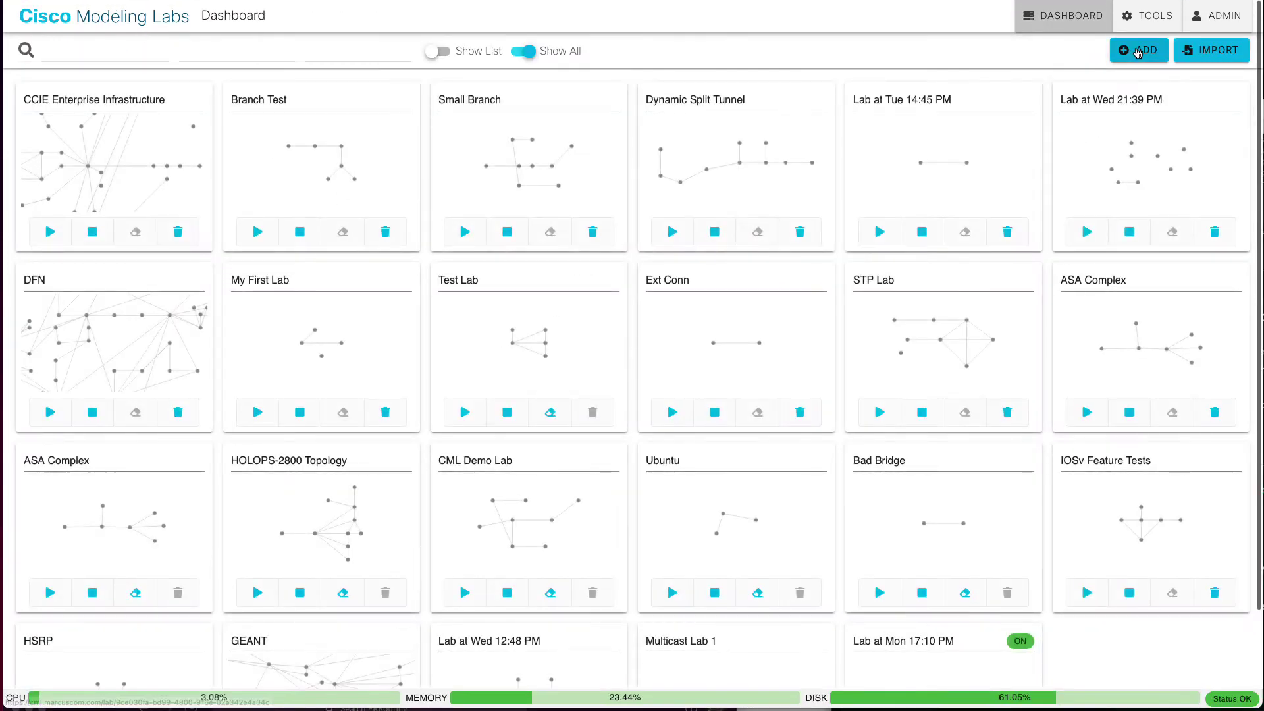
scroll(1121, 332, "down", 4)
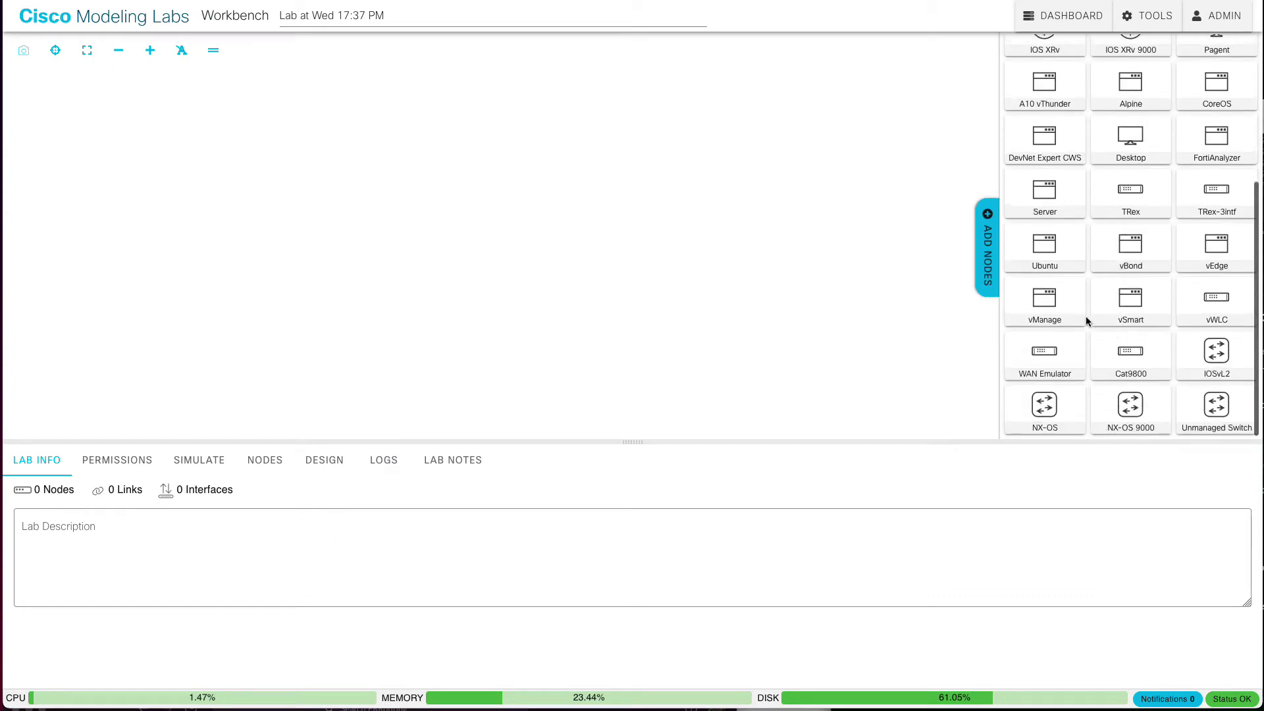
Step: Place an Ubuntu node and an External Connector, linking ubuntu-0's ens2 to ext-conn-0
left_click_drag(1047, 251, 577, 248)
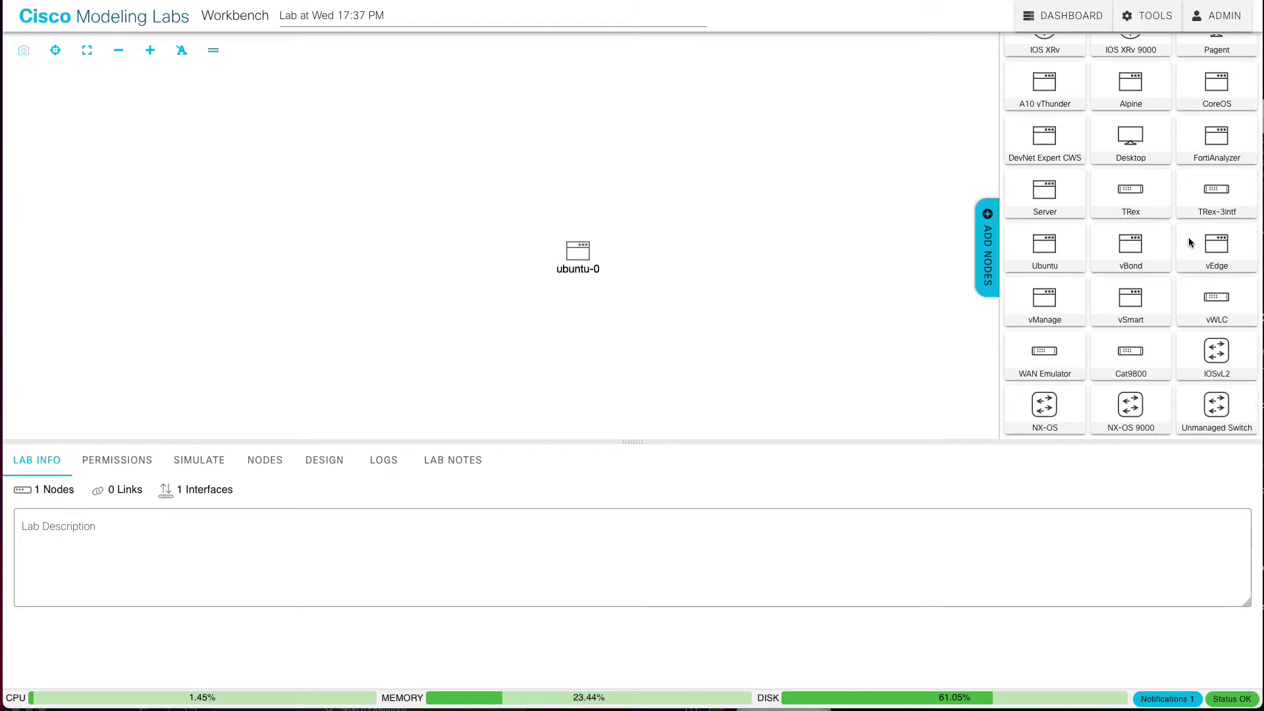
scroll(1189, 242, "up", 3)
scroll(1189, 242, "up", 1)
left_click_drag(1040, 62, 376, 257)
left_click(578, 250)
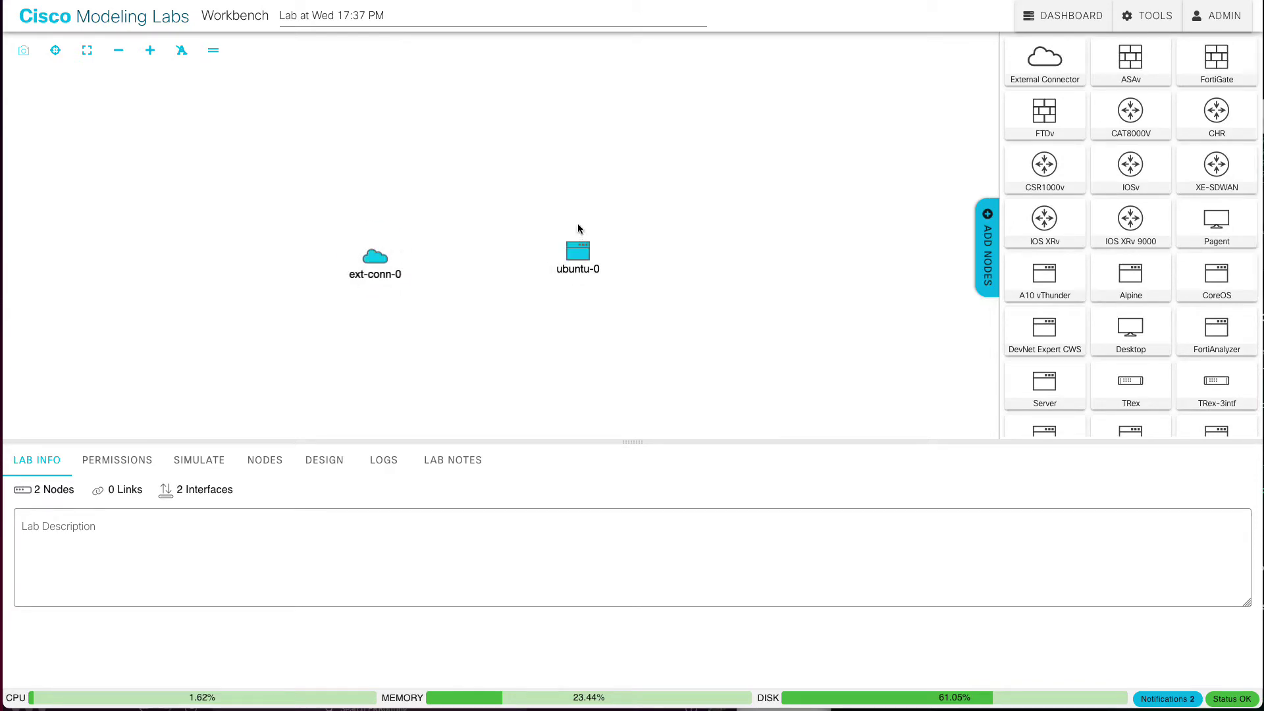
left_click(375, 258)
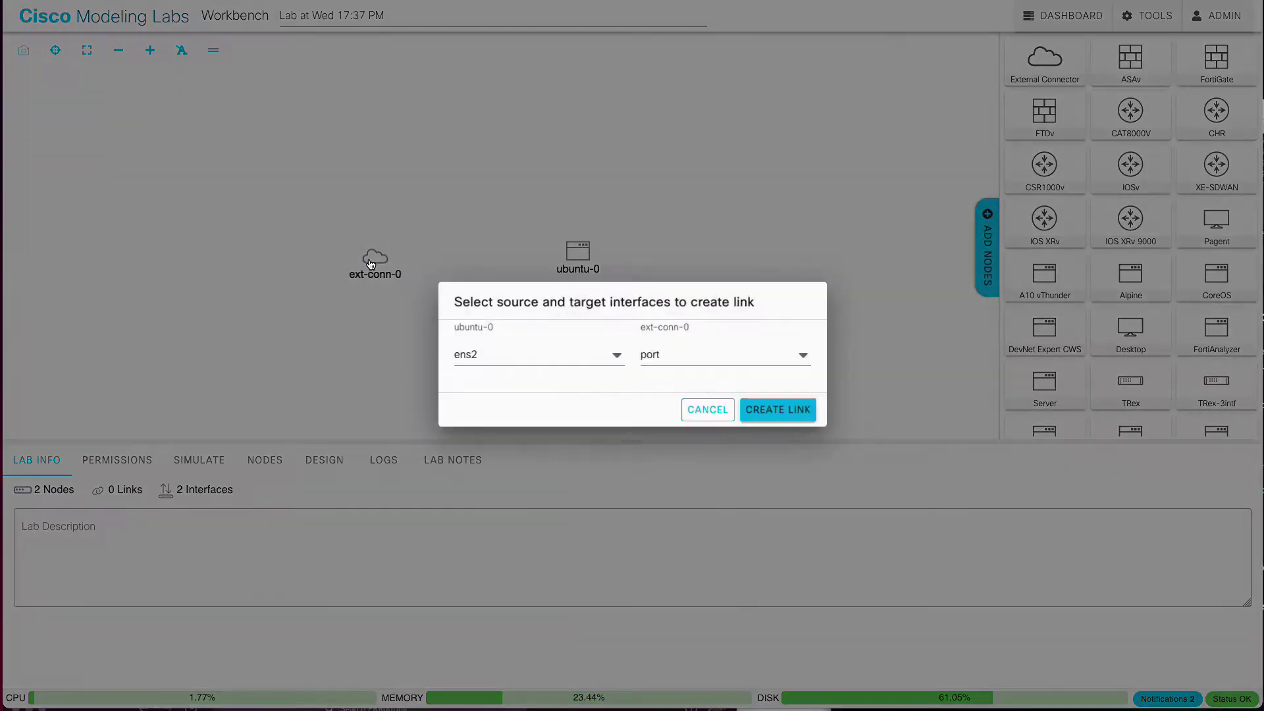
left_click(780, 411)
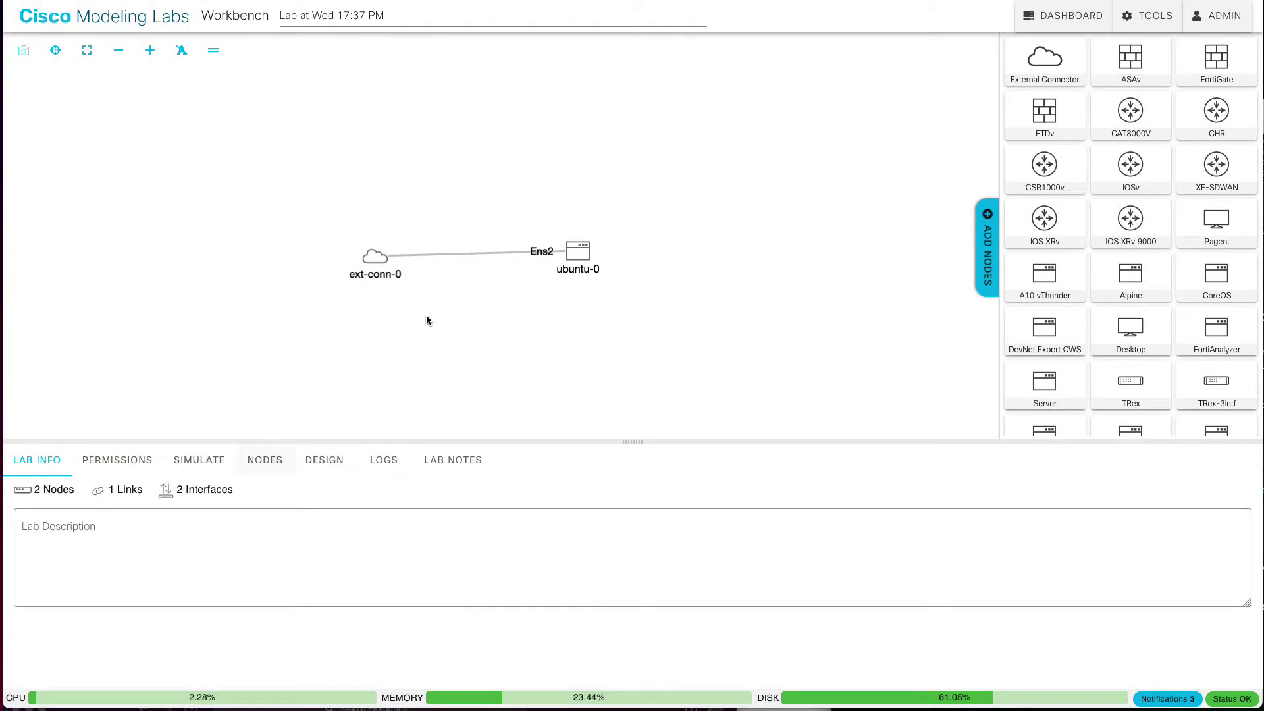
Step: Set ext-conn-0's connectivity to CUSTOM with bridge name bridge109, replacing virbr0
left_click(377, 257)
left_click(419, 463)
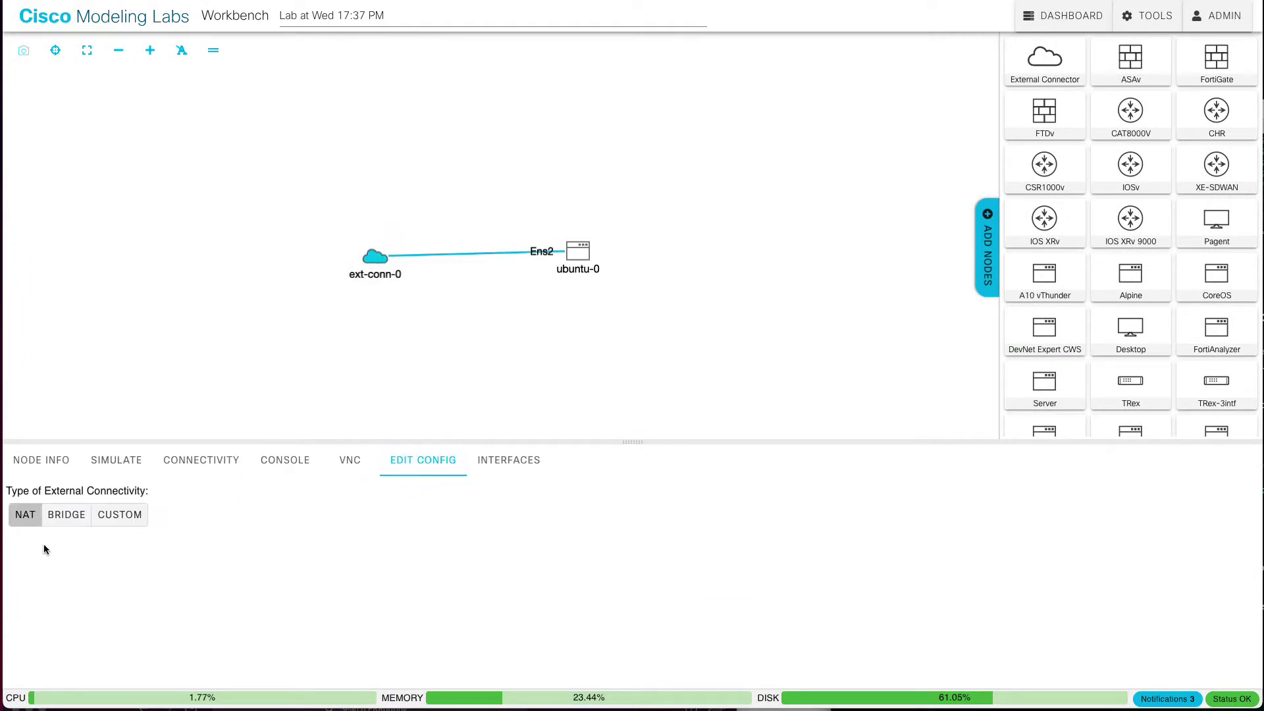
left_click(94, 516)
double_click(106, 556)
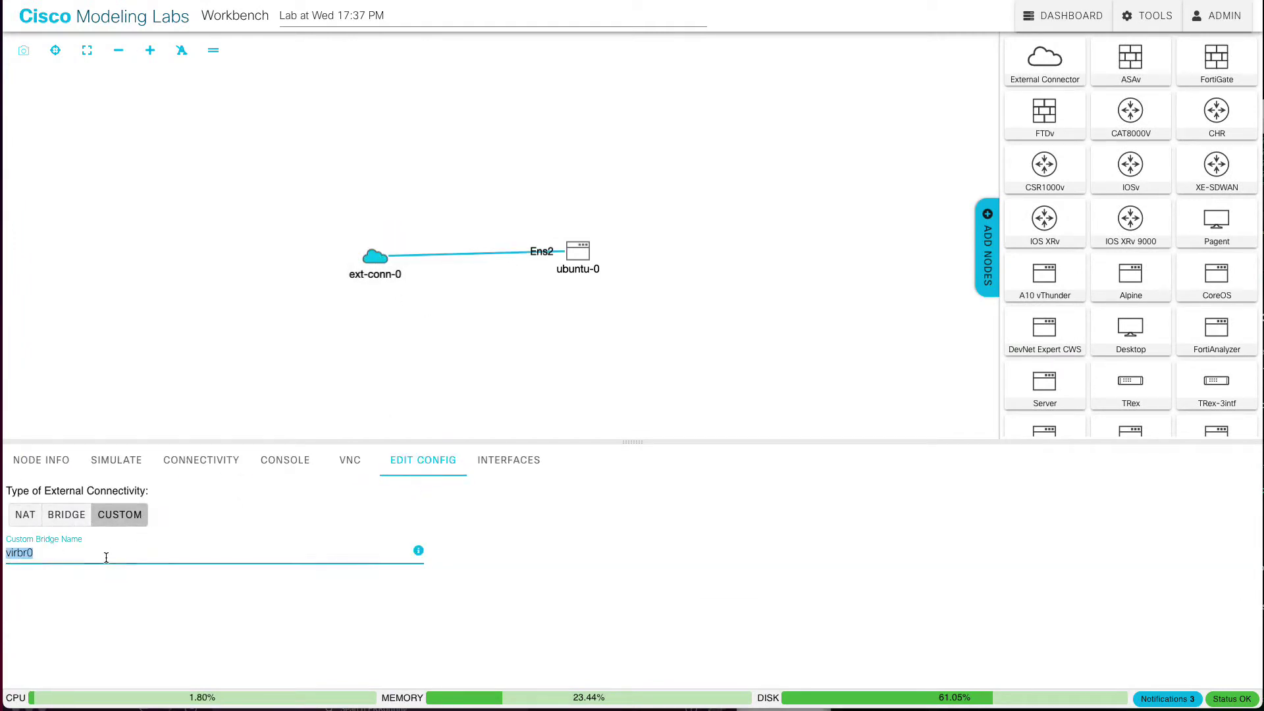
key("BackSpace")
type("bridge109")
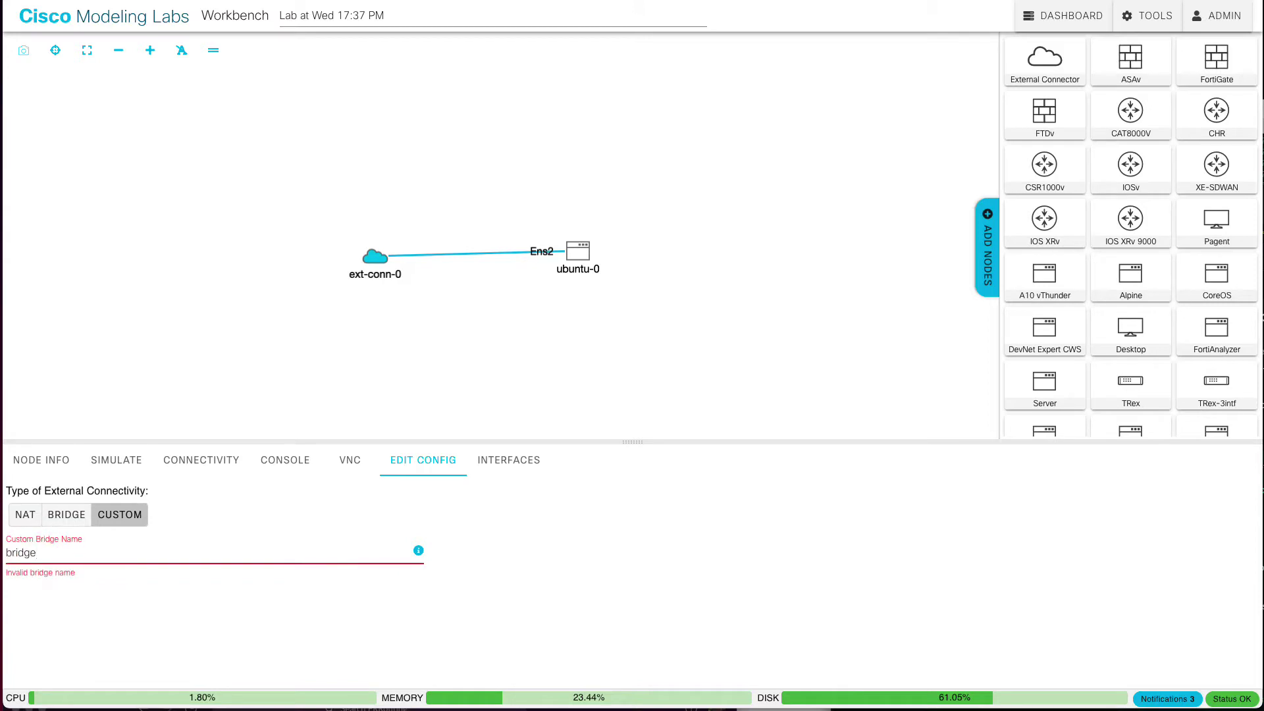
left_click(239, 342)
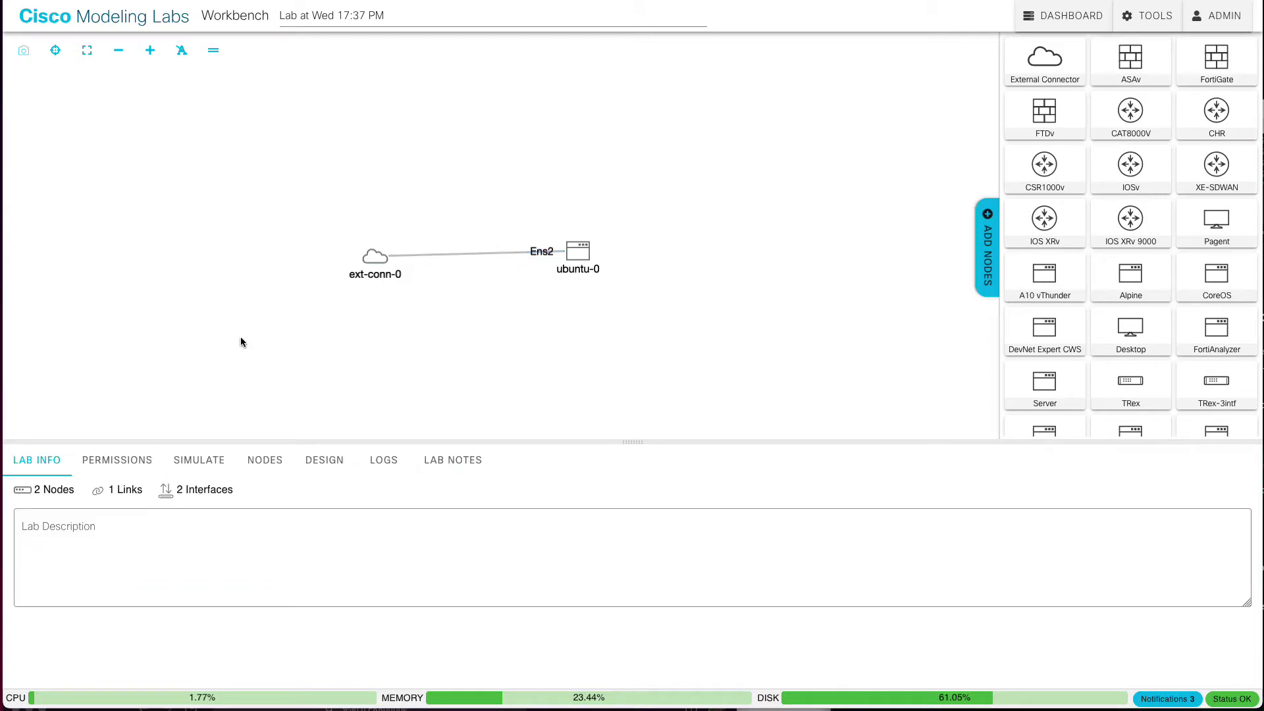
Step: Review ubuntu-0's available image definitions under SIMULATE, then return to its cloud-config
left_click(569, 277)
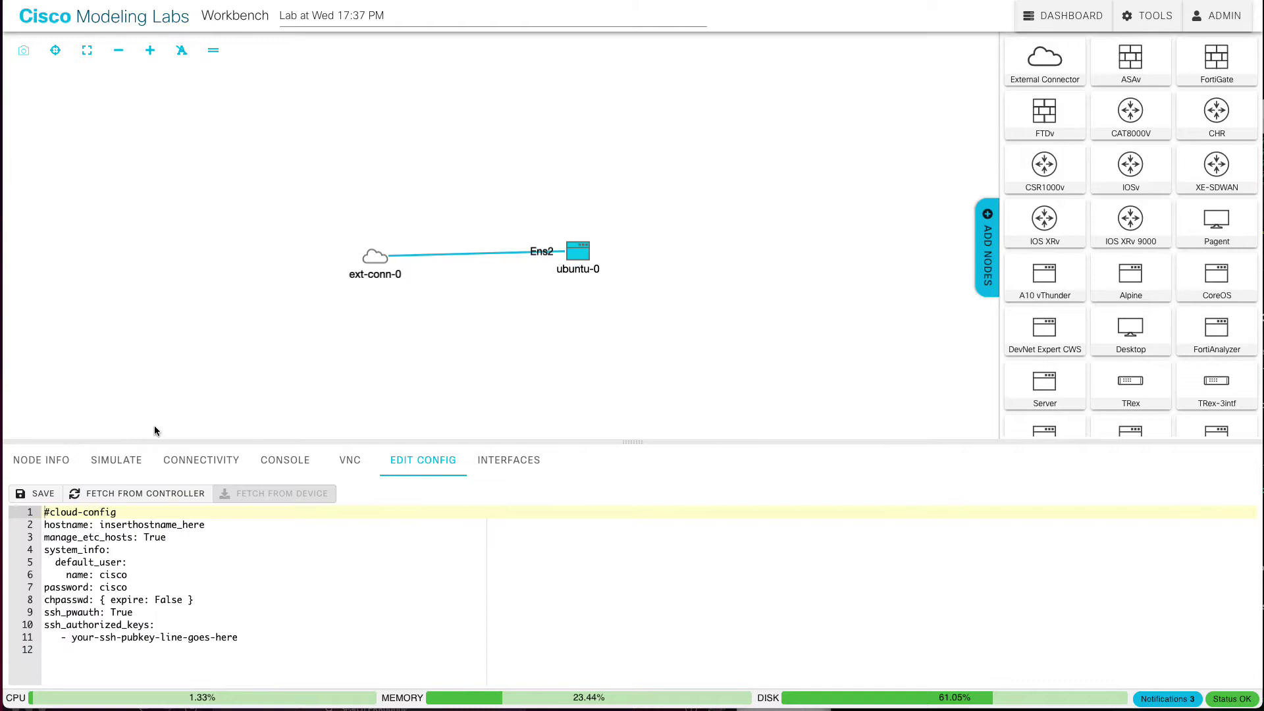
left_click(56, 464)
left_click(109, 463)
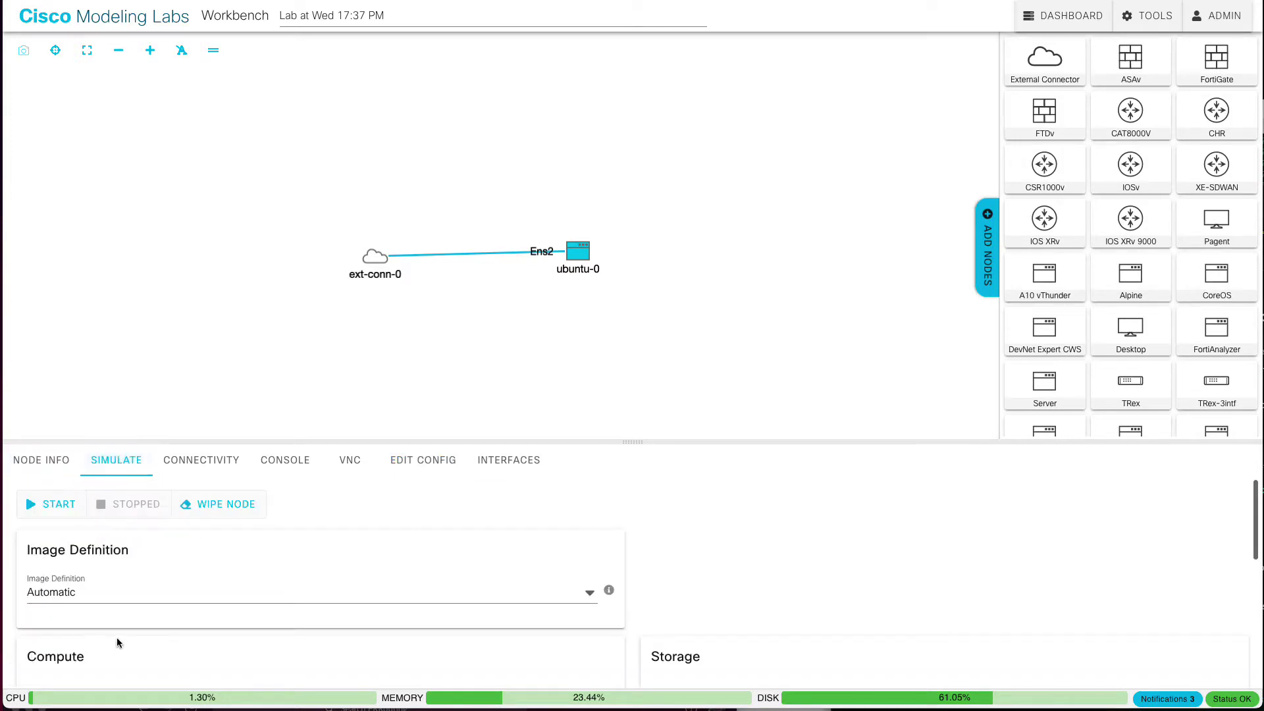
left_click(111, 597)
scroll(141, 630, "down", 1)
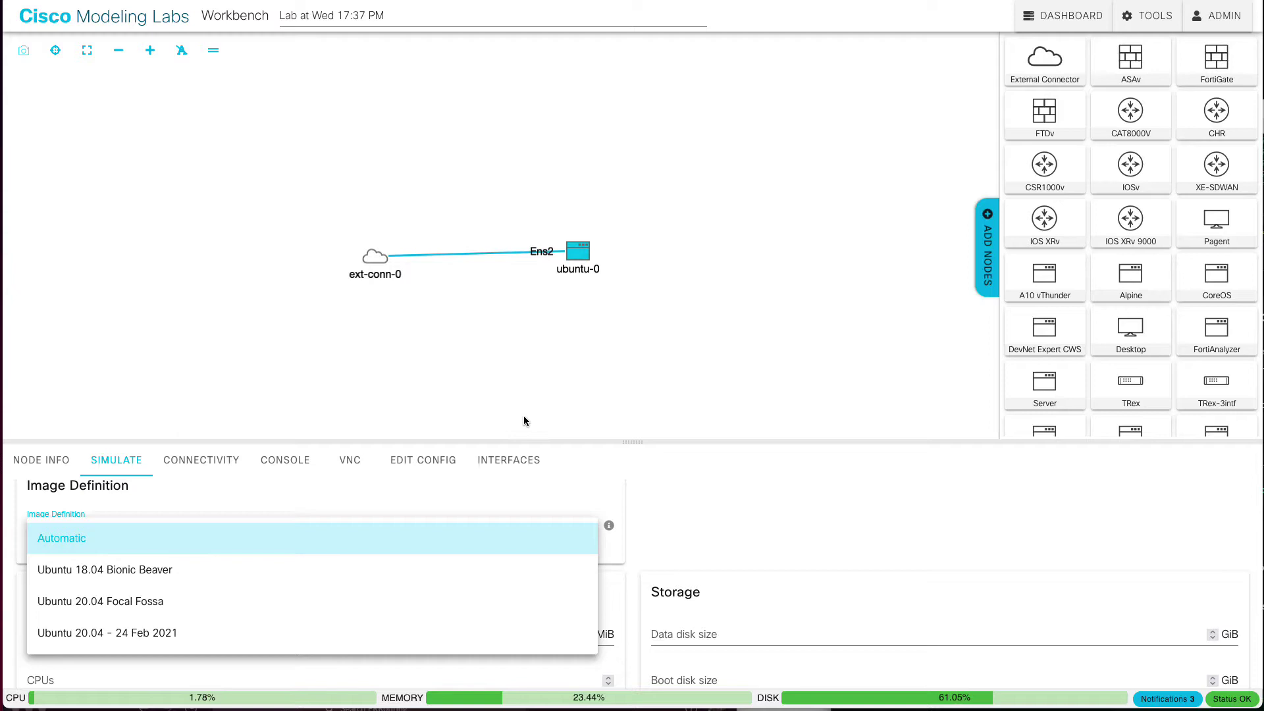
left_click(439, 461)
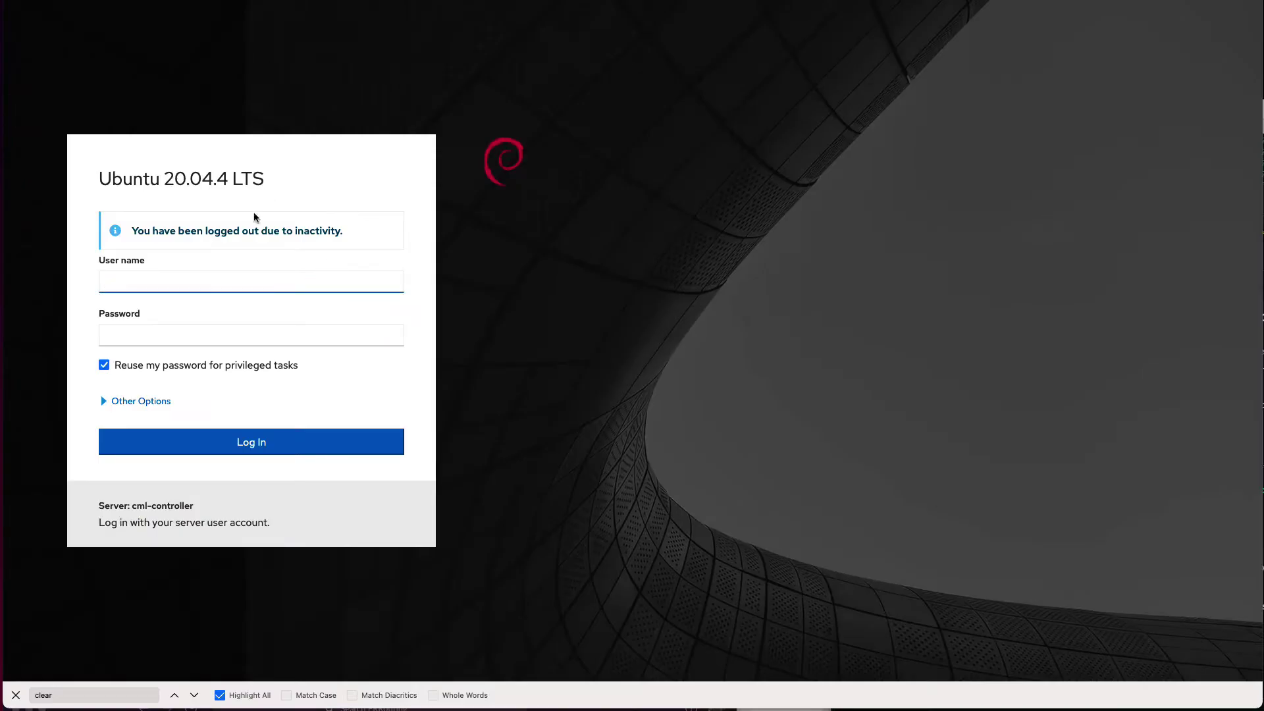
Step: Sign in to the server's Cockpit console with the admin user name and password
left_click(228, 278)
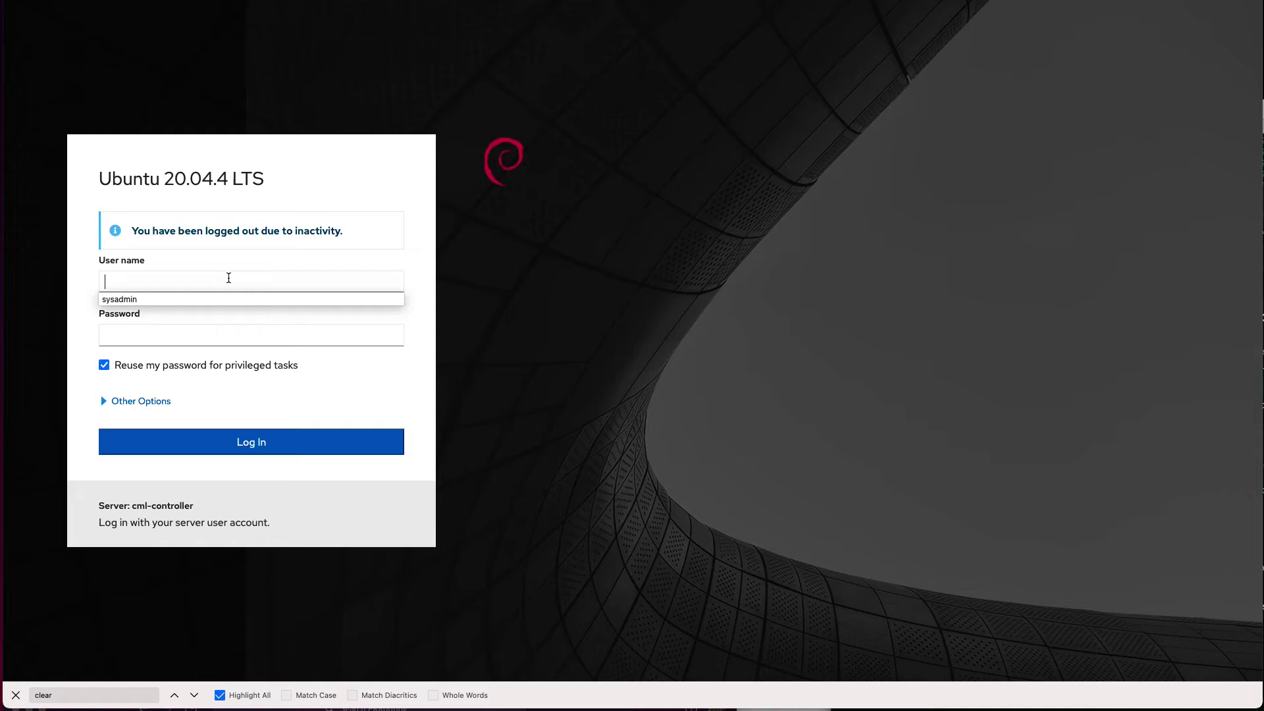
type("sysadmin")
key("Tab")
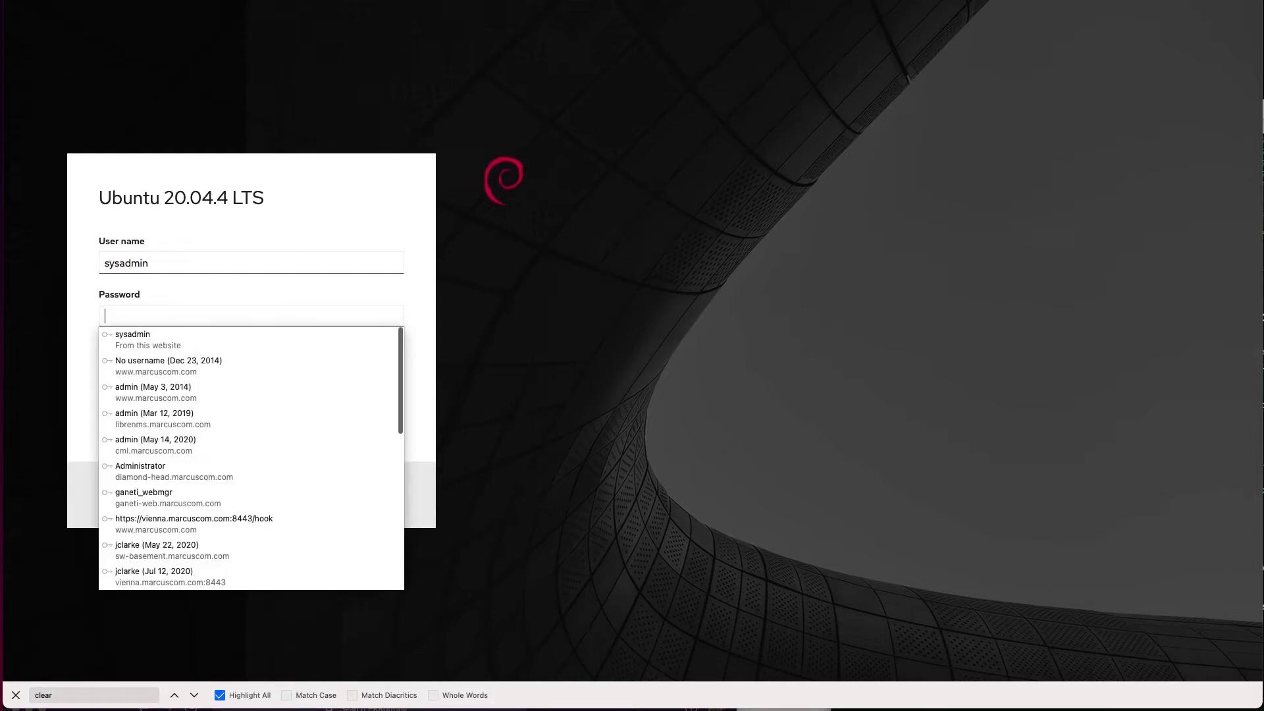
type("••••••")
key("Return")
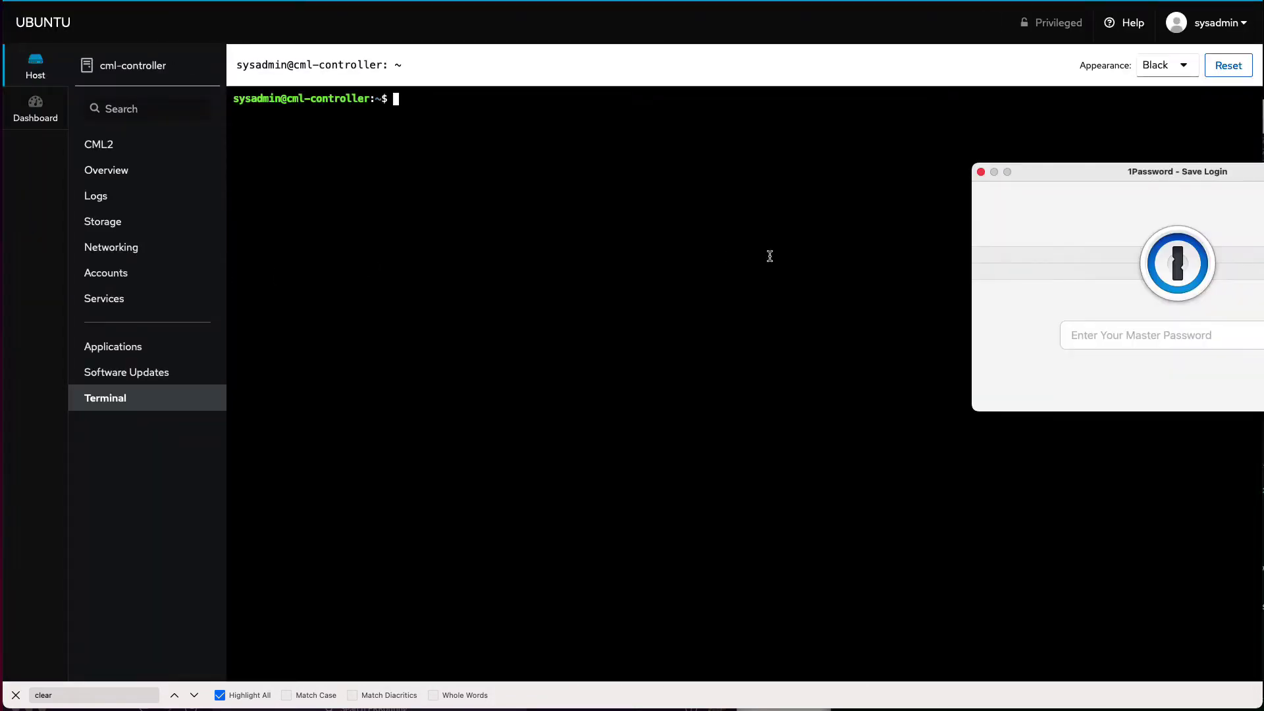
left_click(981, 172)
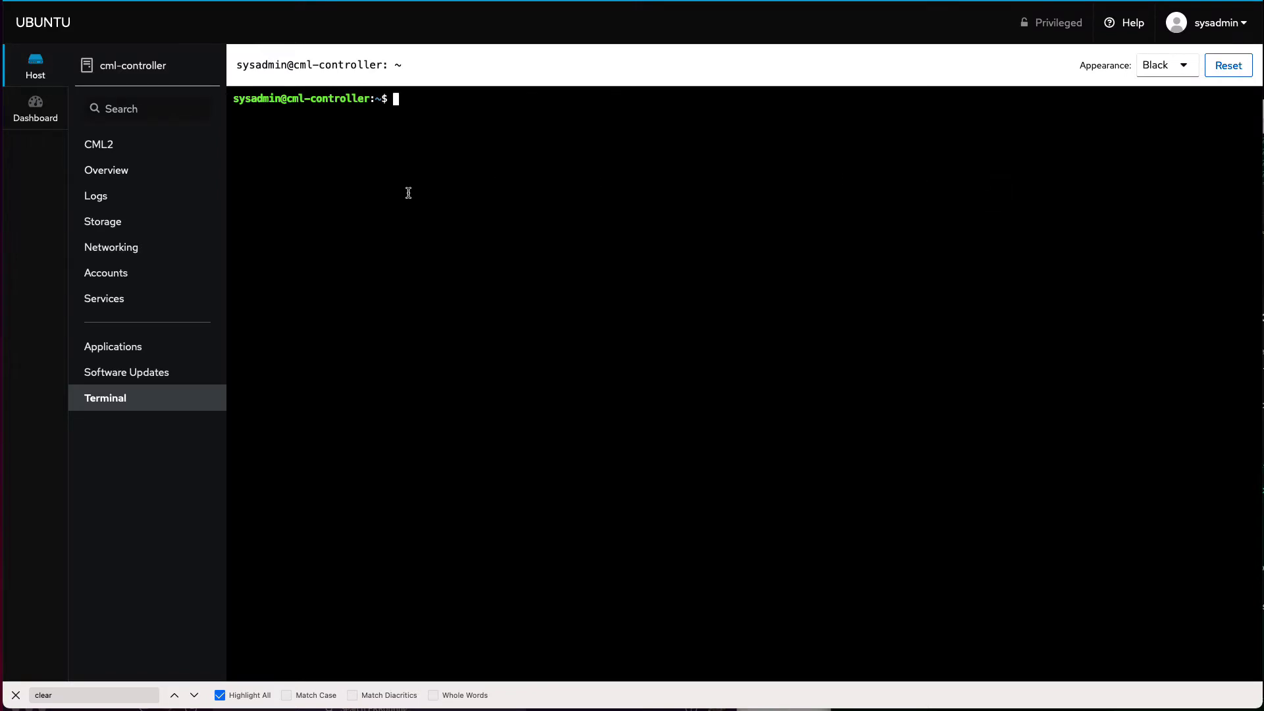
Step: Become root with sudo -E -s, confirm via whoami, and list /var/lib/libvirt/images/virl-base-images
type("sudo -E -s")
key("Return")
key("Return")
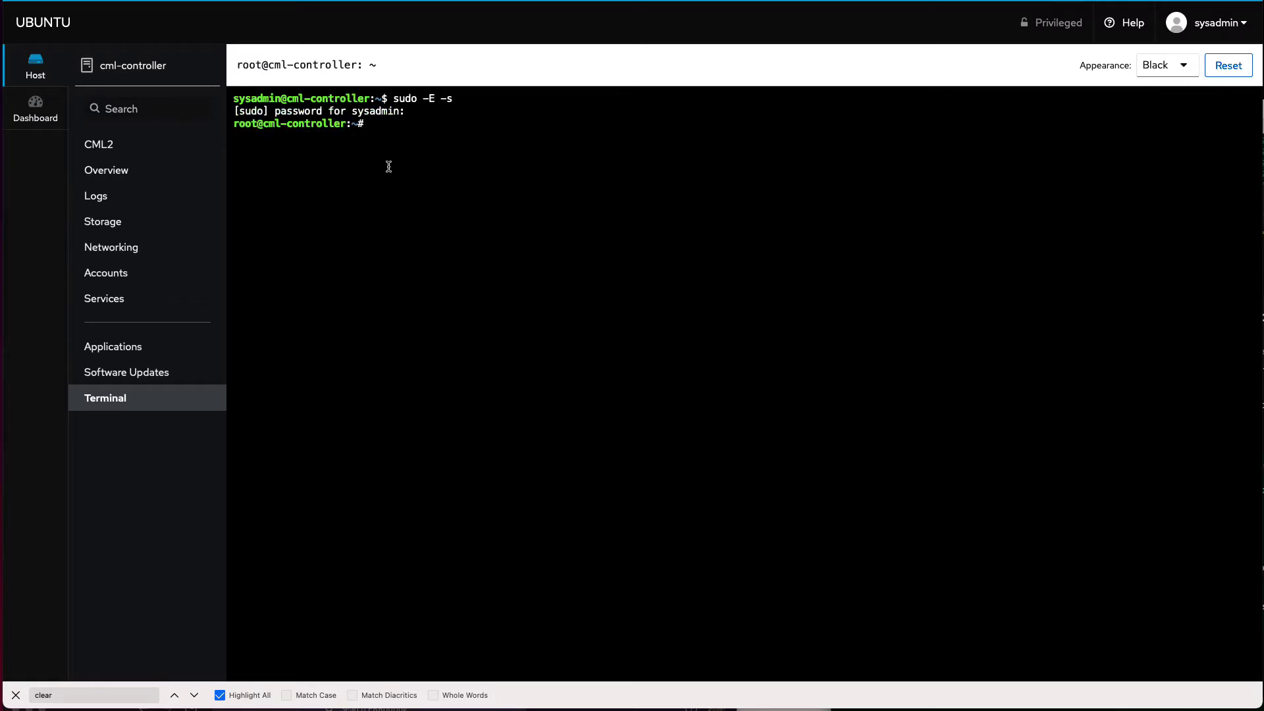
type("whoami")
key("Return")
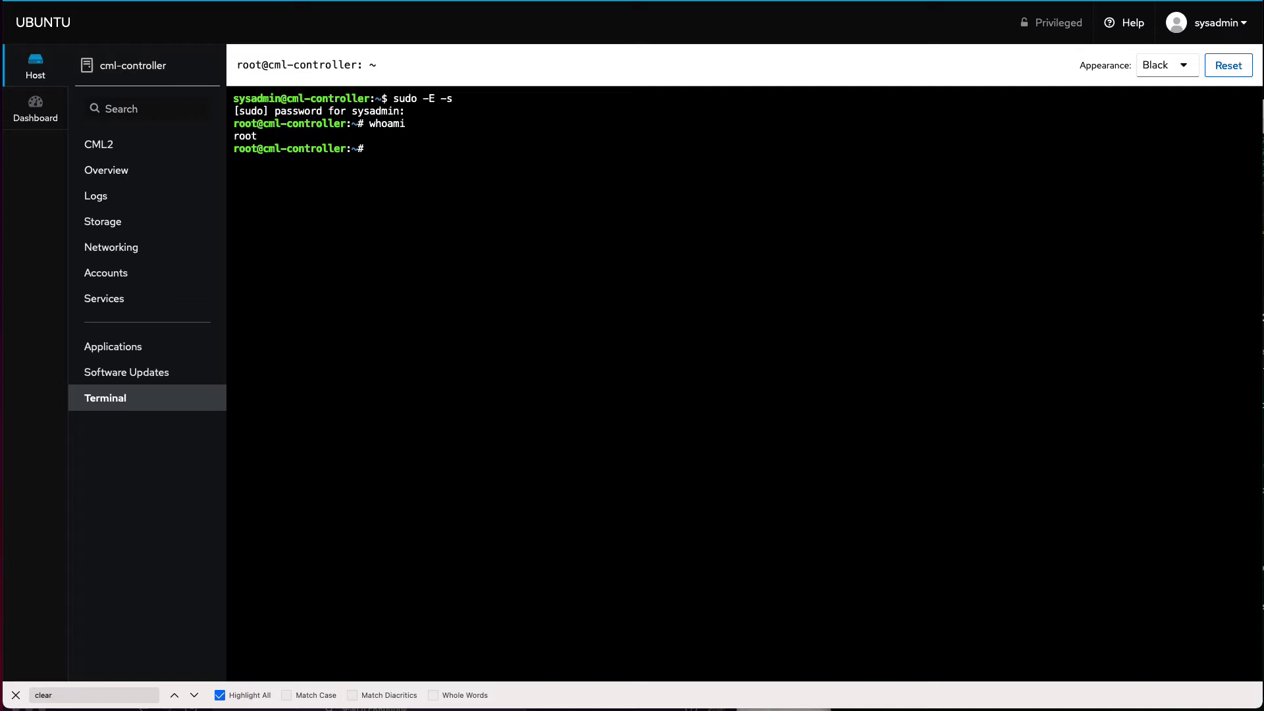
type("cd /var/lib/libvirt/images/vi")
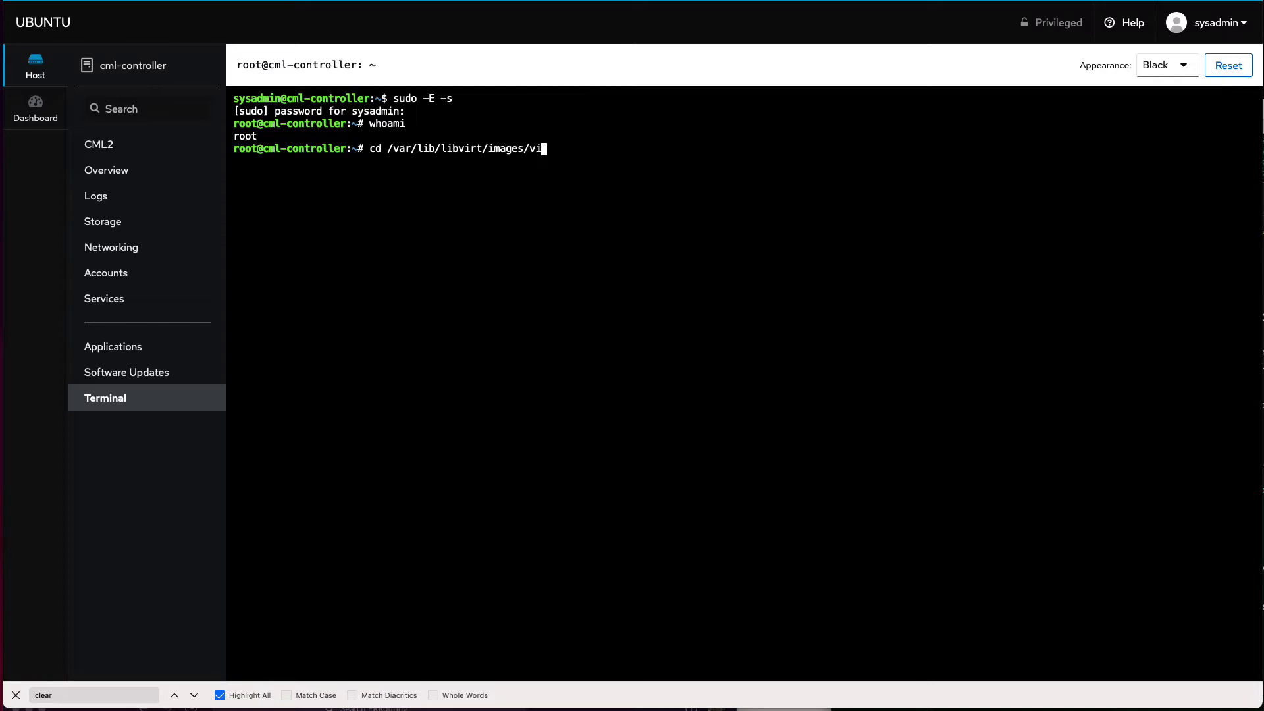
key("Tab")
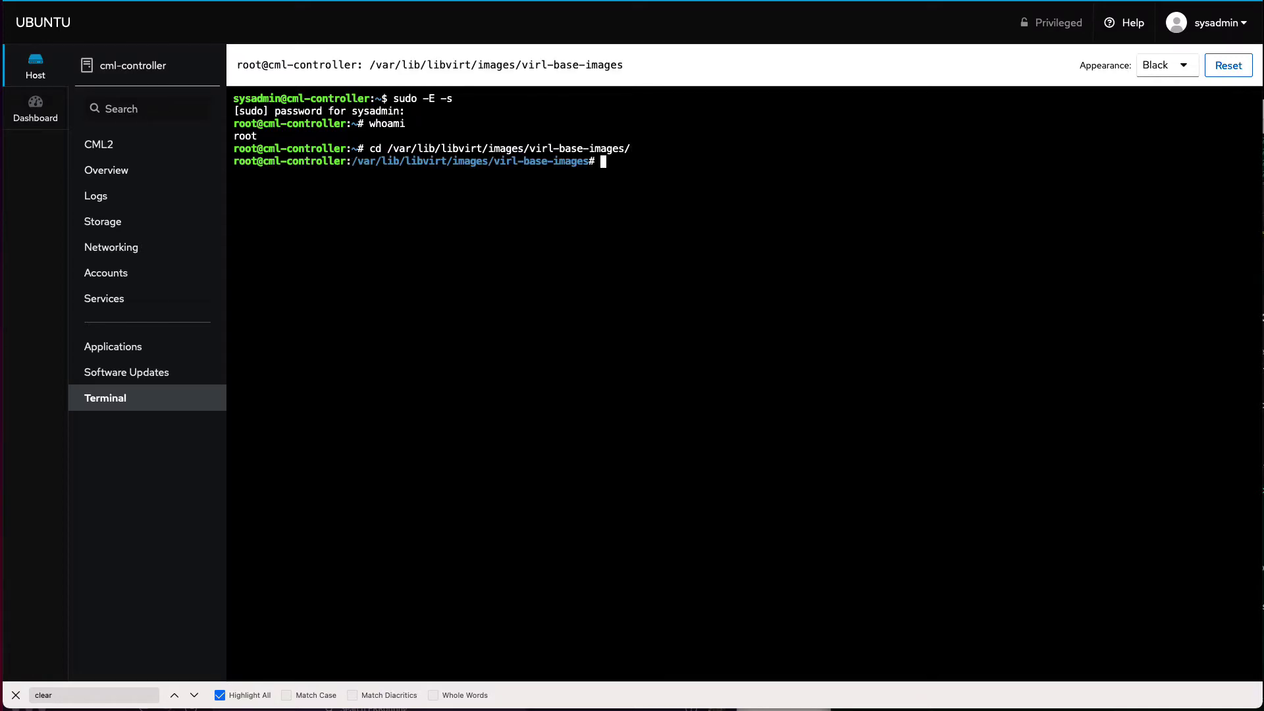
type("ls")
key("Return")
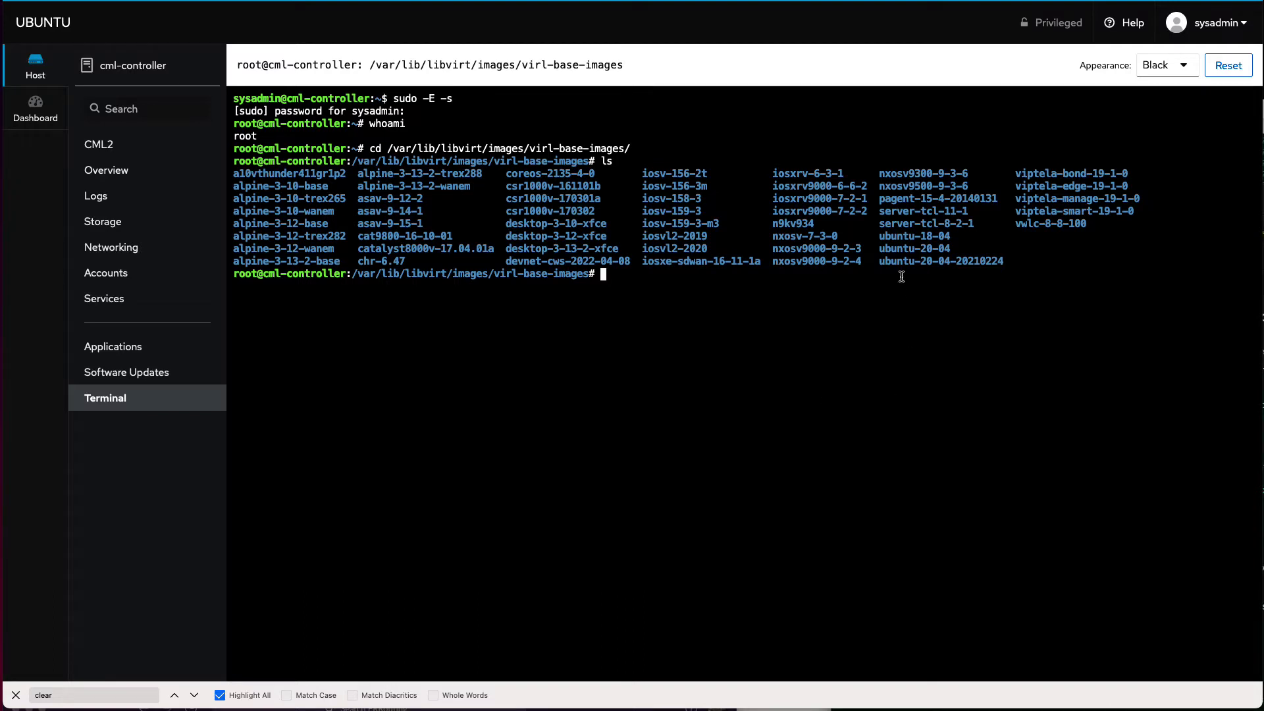
double_click(974, 262)
key("super+c")
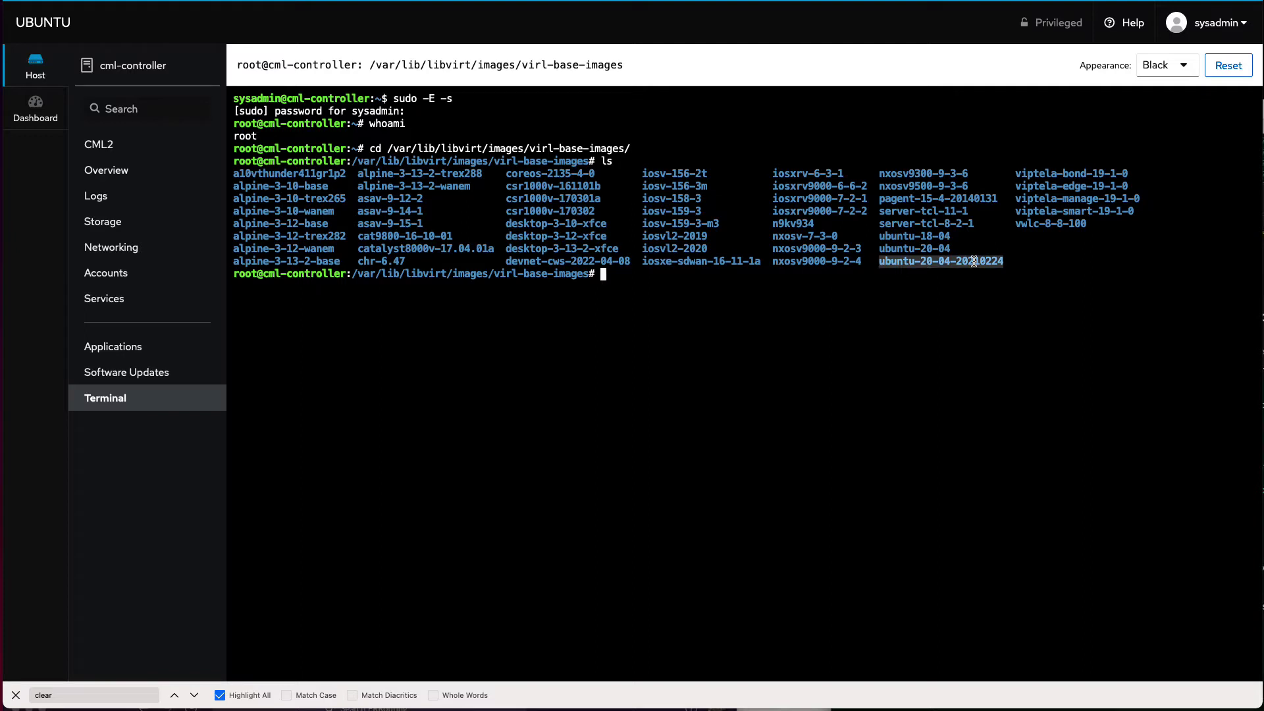
type("cp -a")
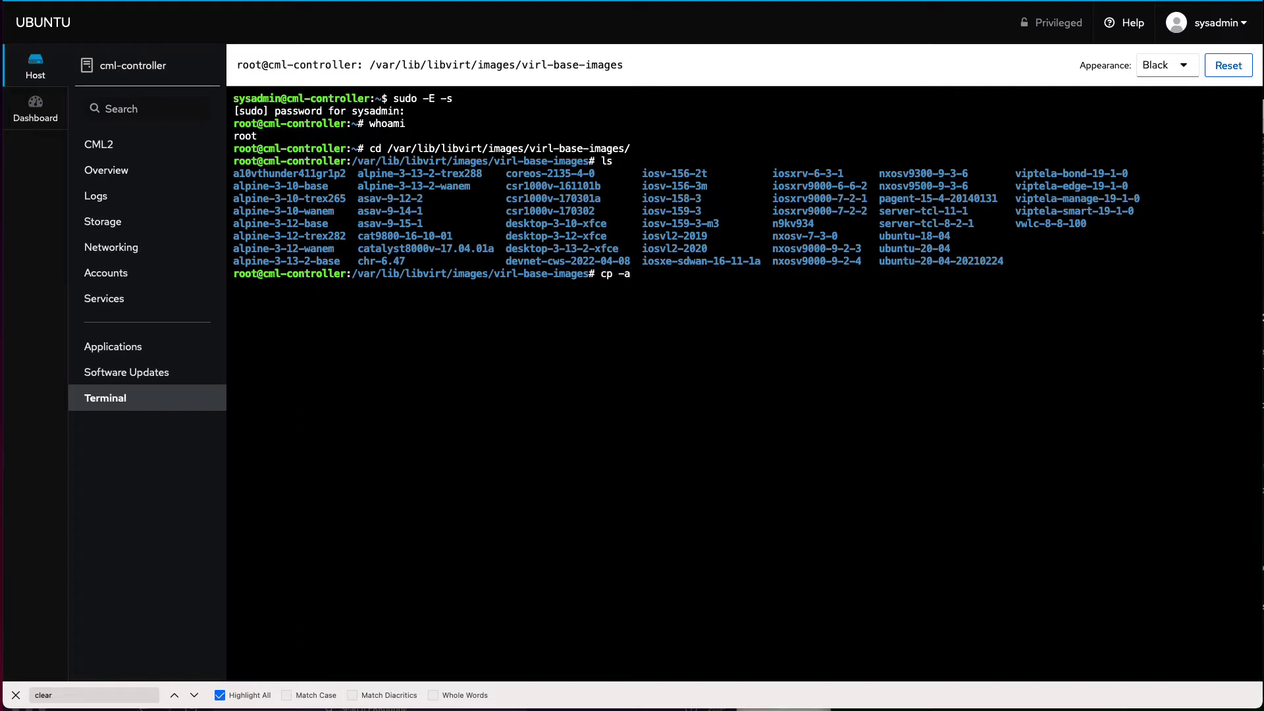
key("super+v")
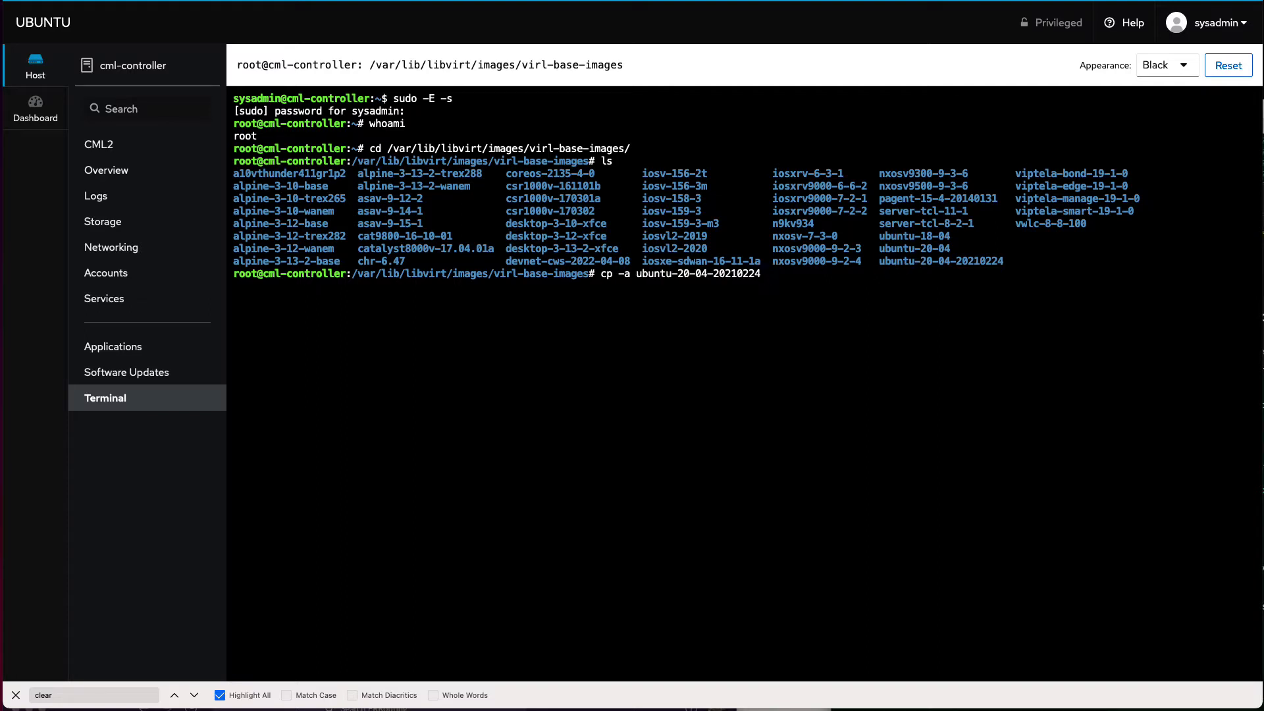
key("super+v")
key("BackSpace")
key("BackSpace")
key("BackSpace")
key("BackSpace")
key("BackSpace")
key("BackSpace")
key("BackSpace")
key("BackSpace")
type("jclarke")
key("Return")
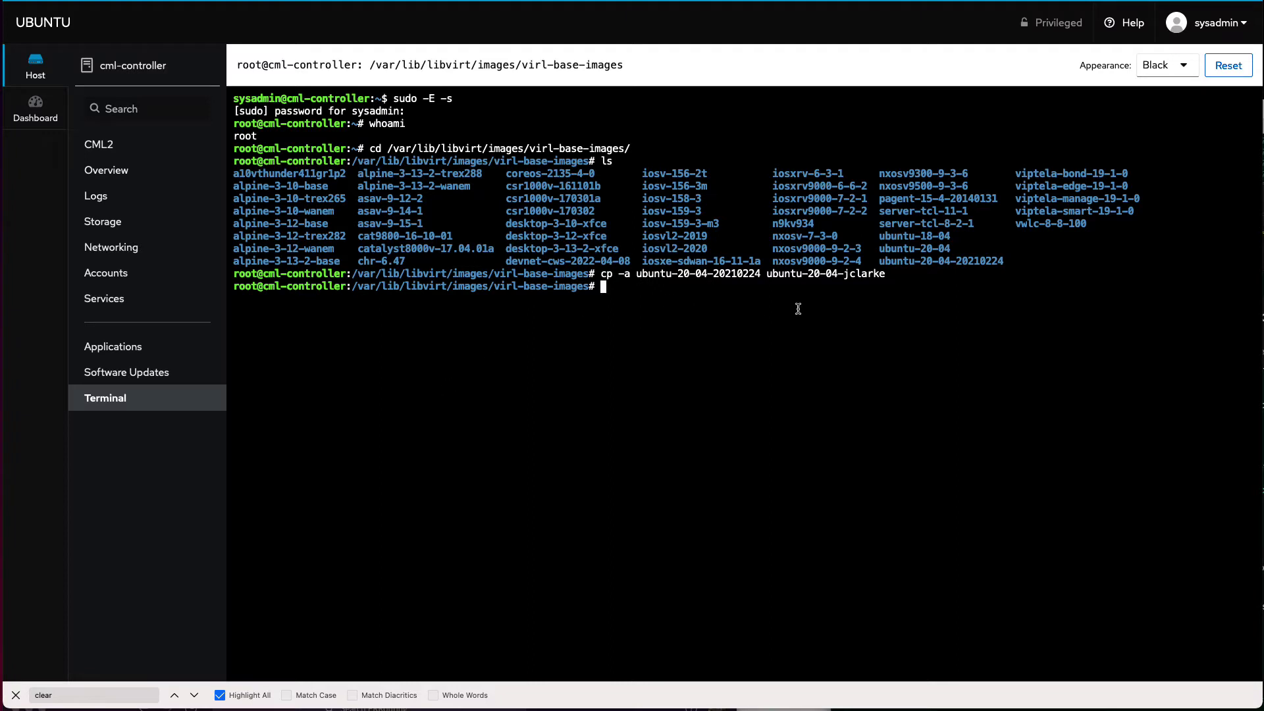
double_click(806, 273)
key("super+c")
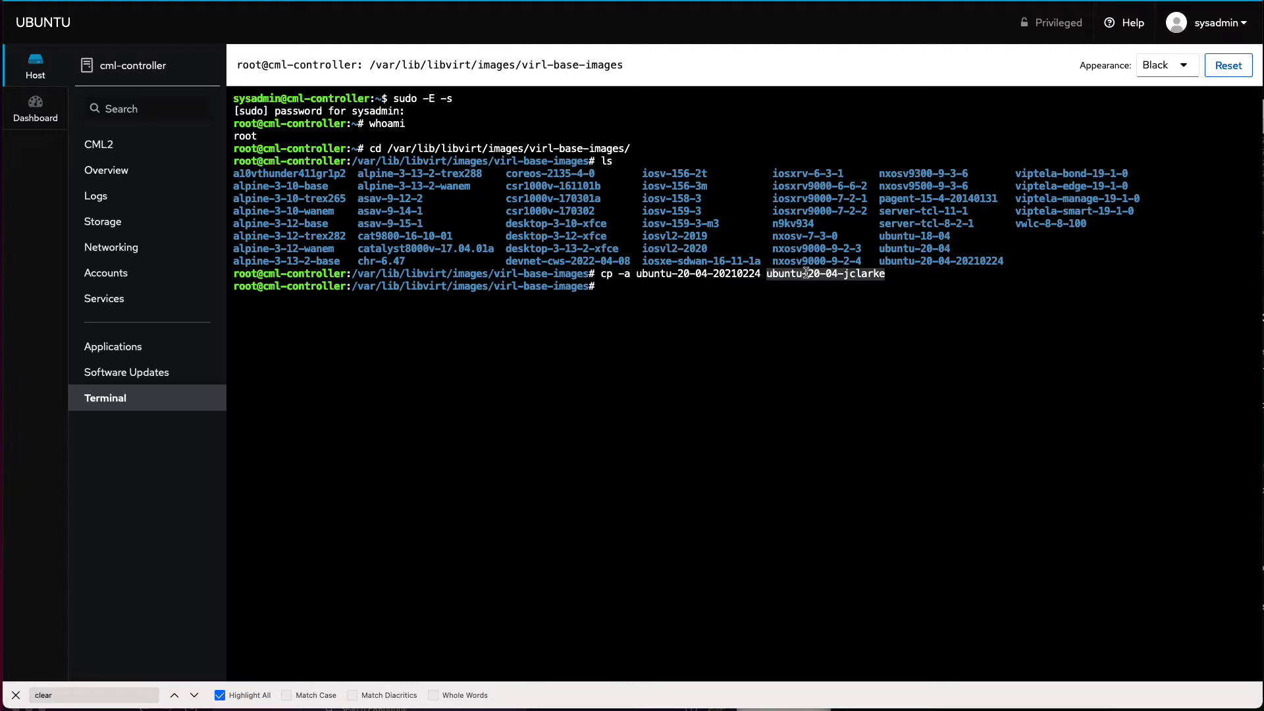
Step: Give the copied image folder virl2:virl2 ownership with chown
type("chown ")
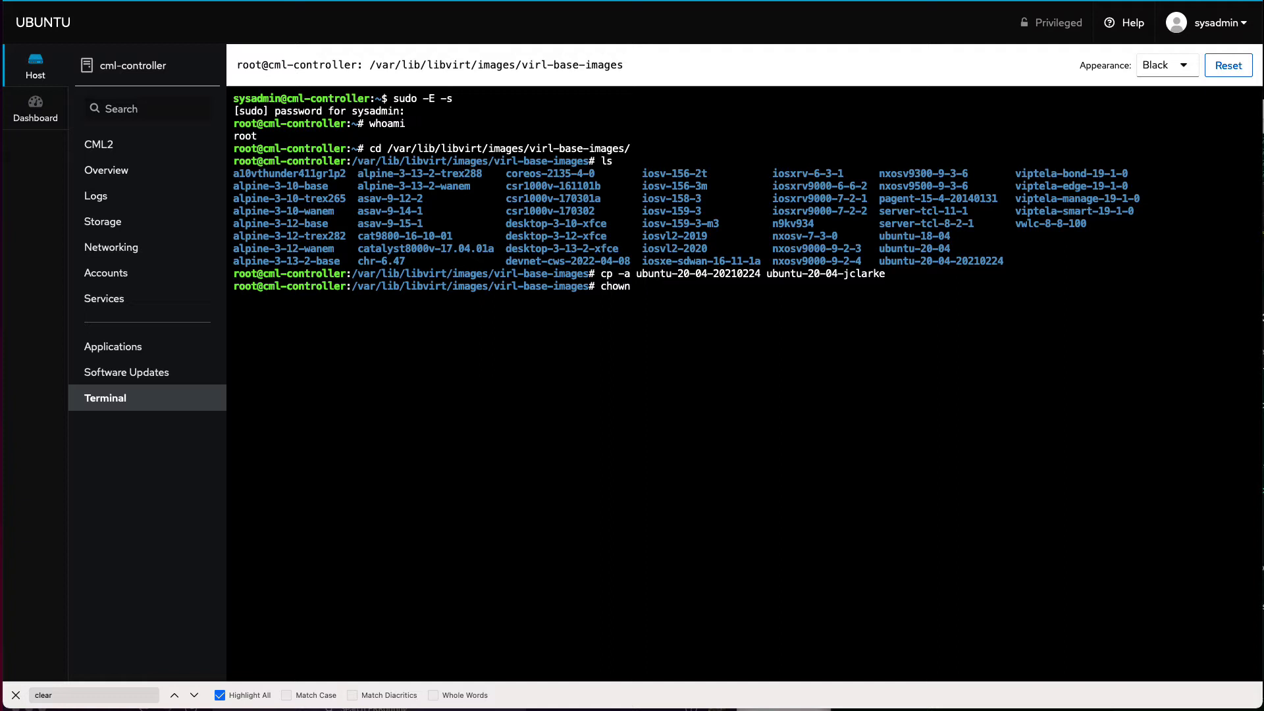
type("virl2:virl2")
key("super+v")
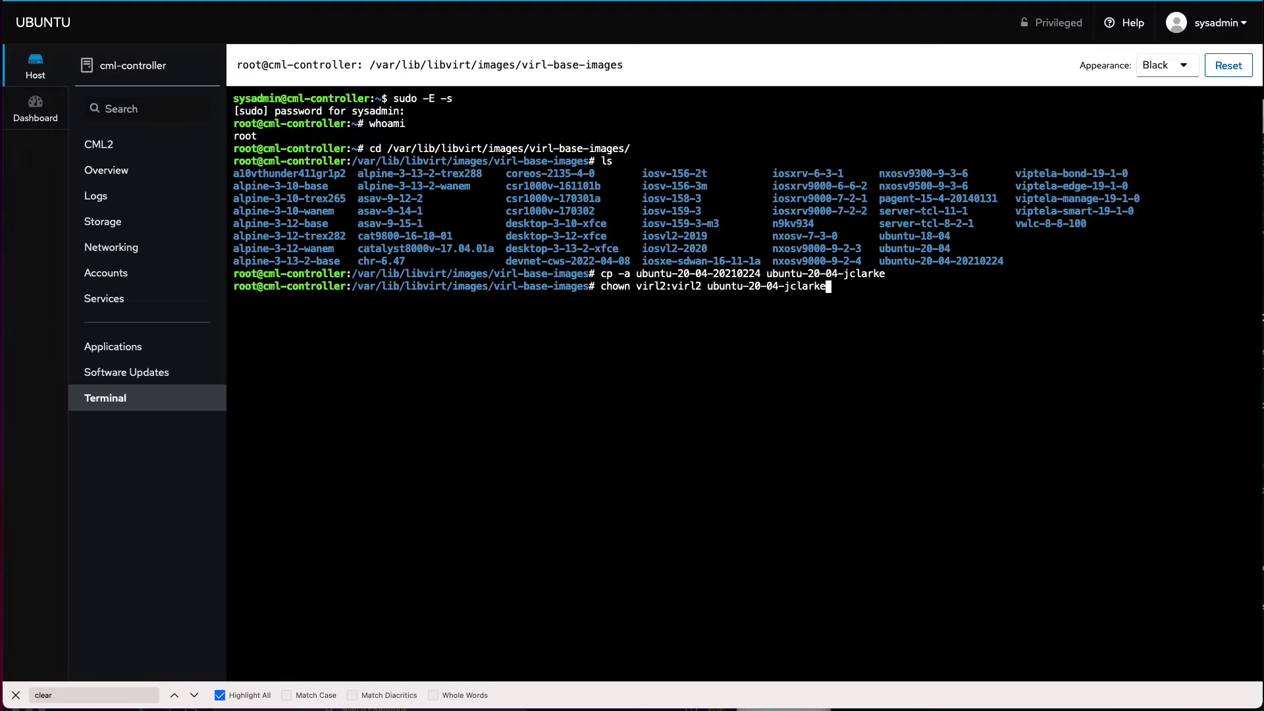
key("Return")
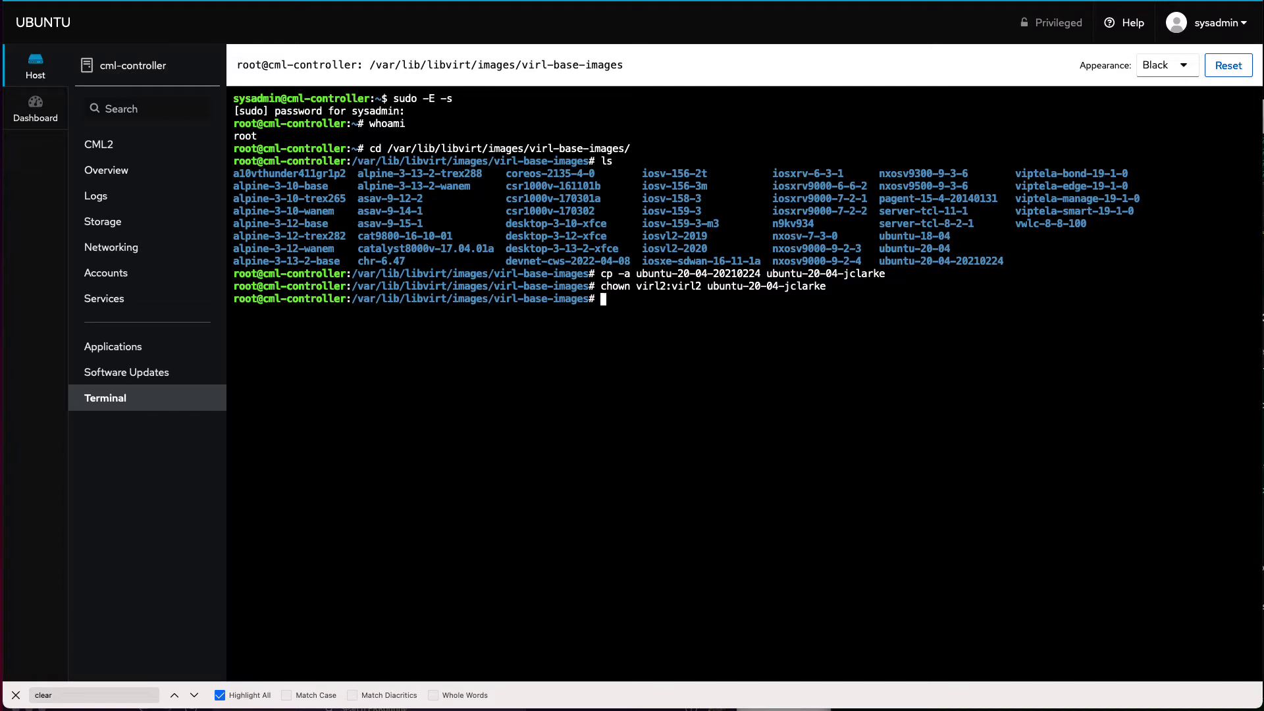
Step: Enter the copied folder and list its image and yaml files
type("cd ub")
key("BackSpace")
key("BackSpace")
key("super+v")
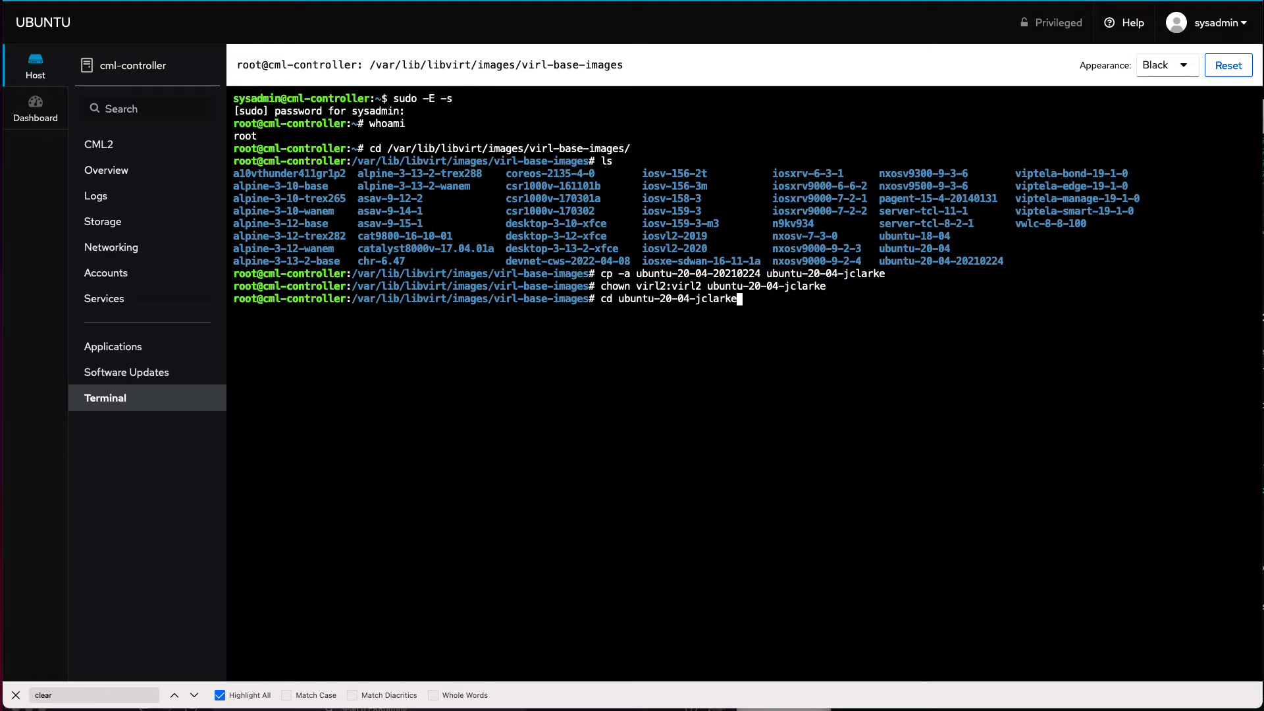
key("Return")
type("ls")
key("Return")
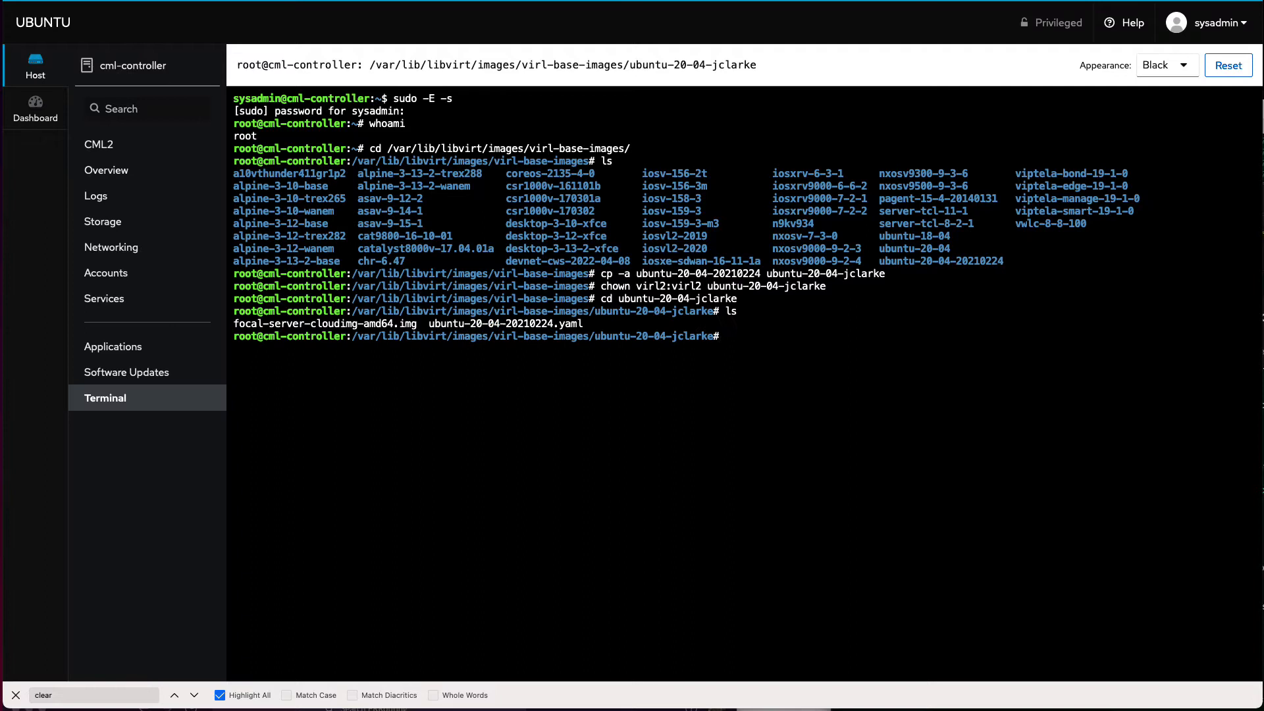
Step: Rename ubuntu-20-04-20210224.yaml to ubuntu-20-04-<username>.yaml with mv
double_click(541, 324)
key("super+c")
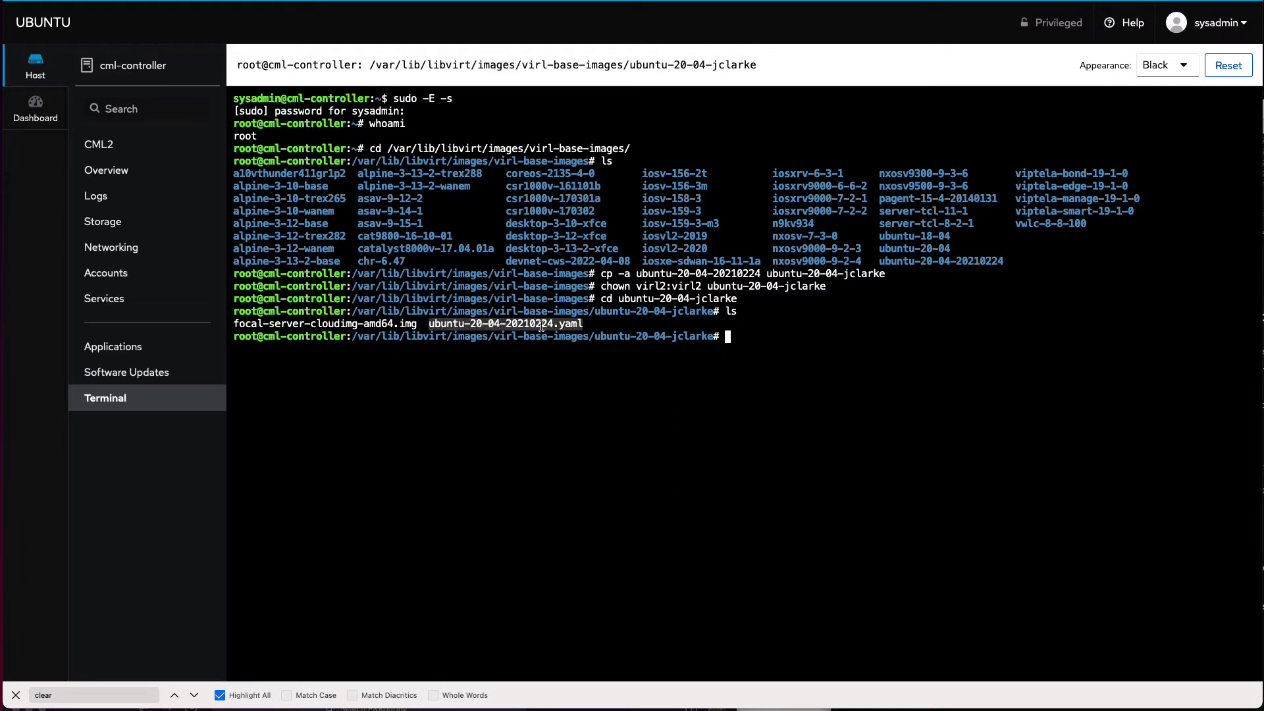
type("mv")
key("super+v")
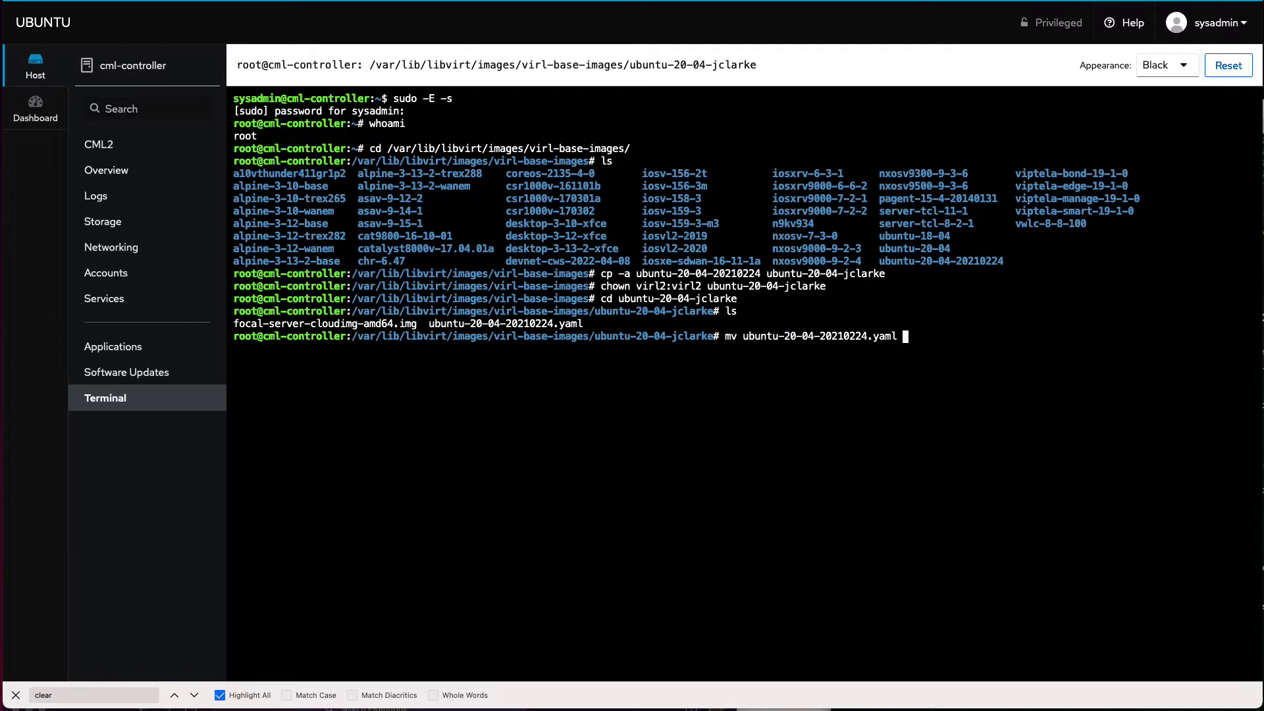
key("super+v")
key("Left")
key("Left")
key("Left")
key("Left")
key("Left")
key("BackSpace")
key("BackSpace")
key("BackSpace")
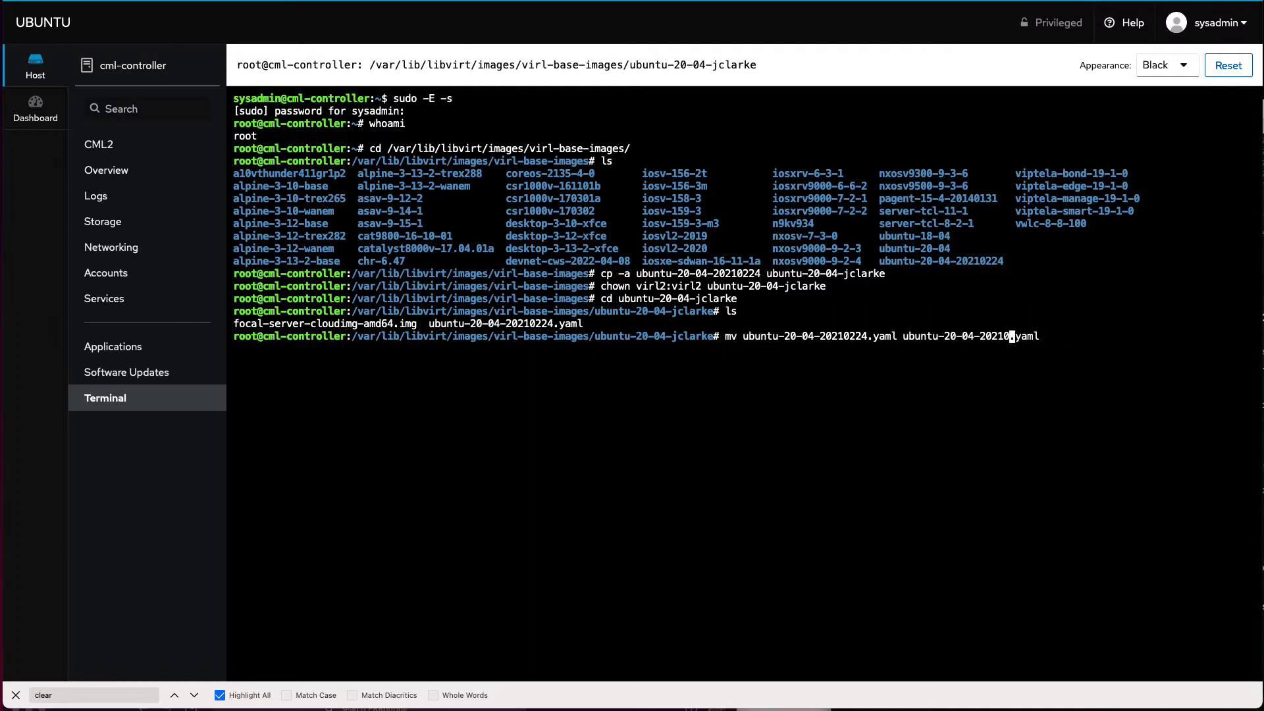
key("BackSpace")
key("BackSpace")
key("BackSpace")
key("BackSpace")
key("BackSpace")
type("jclarke")
key("Return")
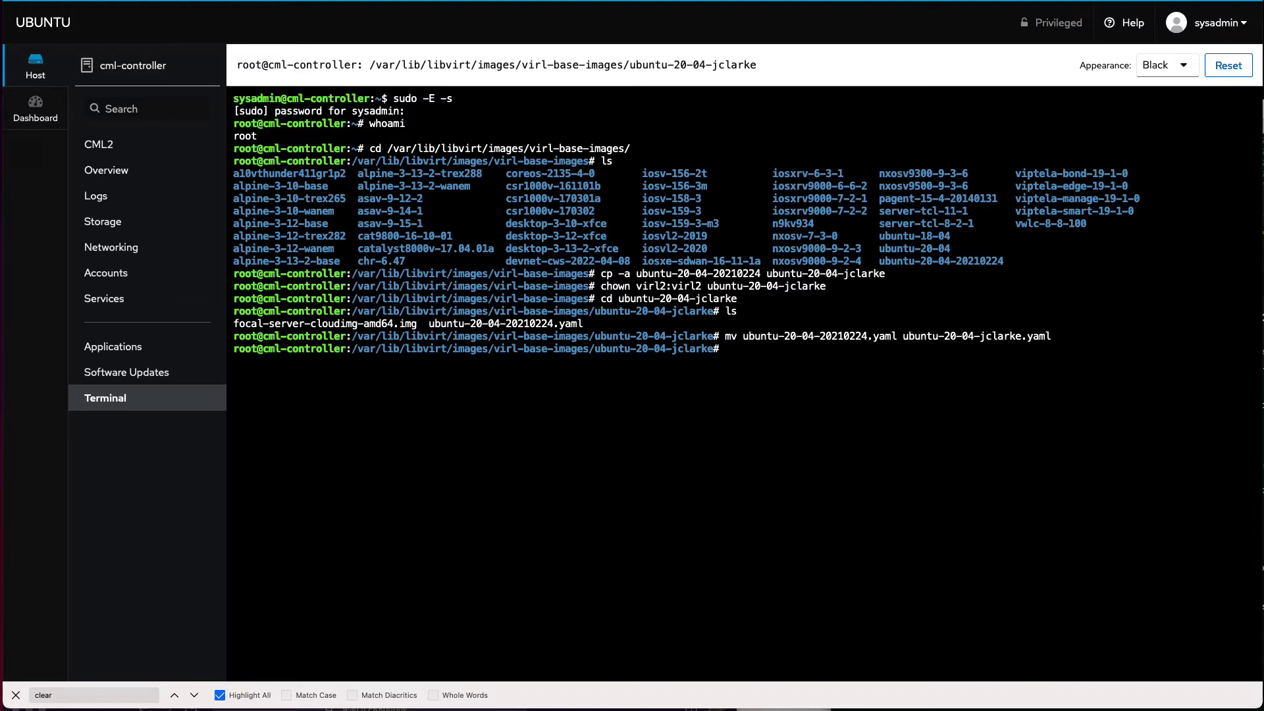
Step: Start an editor command, switching from vi to nano
type("vi")
key("BackSpace")
type("nano")
Step: Open the renamed yaml in nano and change the id's date to the username
double_click(941, 337)
key("super+c")
key("super+v")
key("Return")
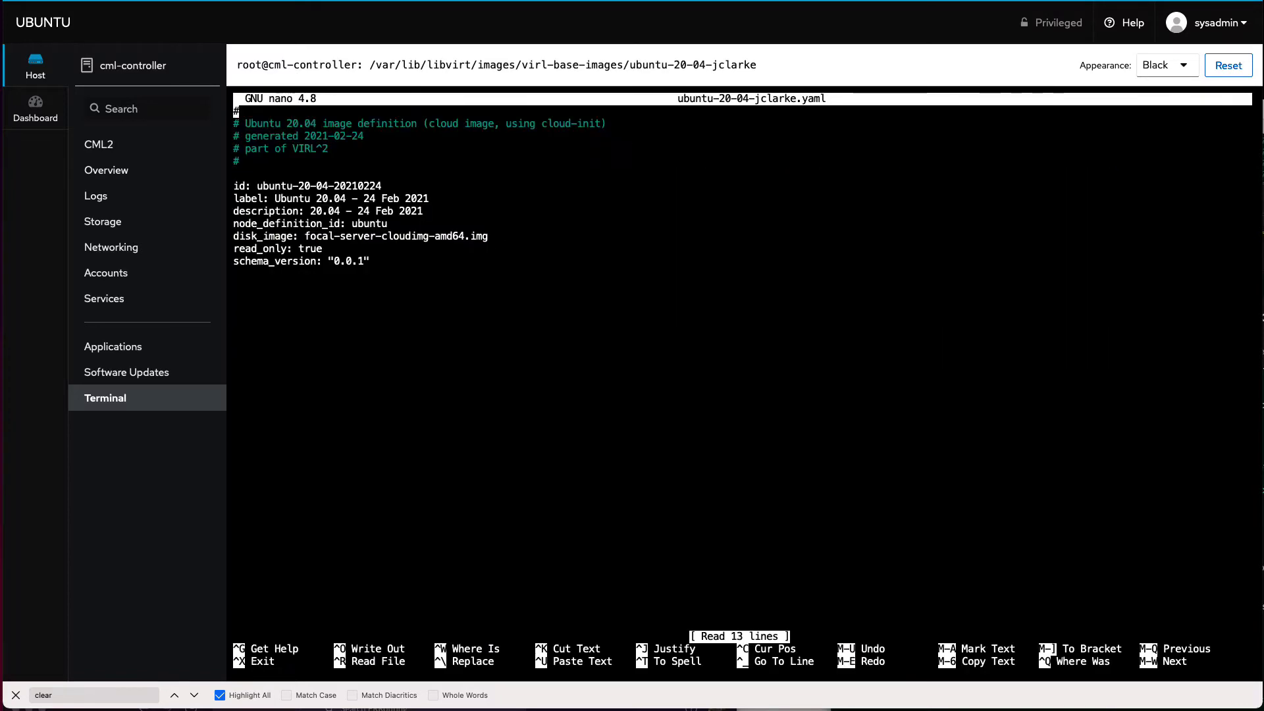
key("Down")
key("Down")
key("Down")
key("Down")
key("Down")
key("Down")
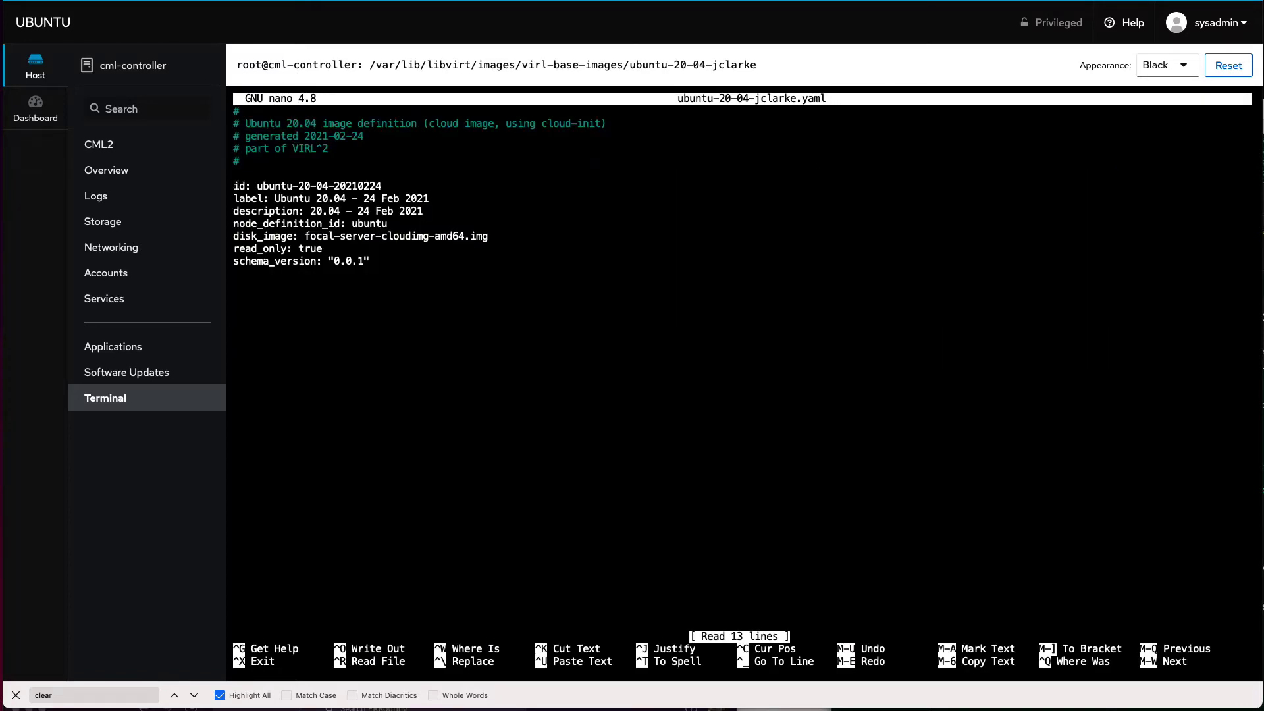
key("End")
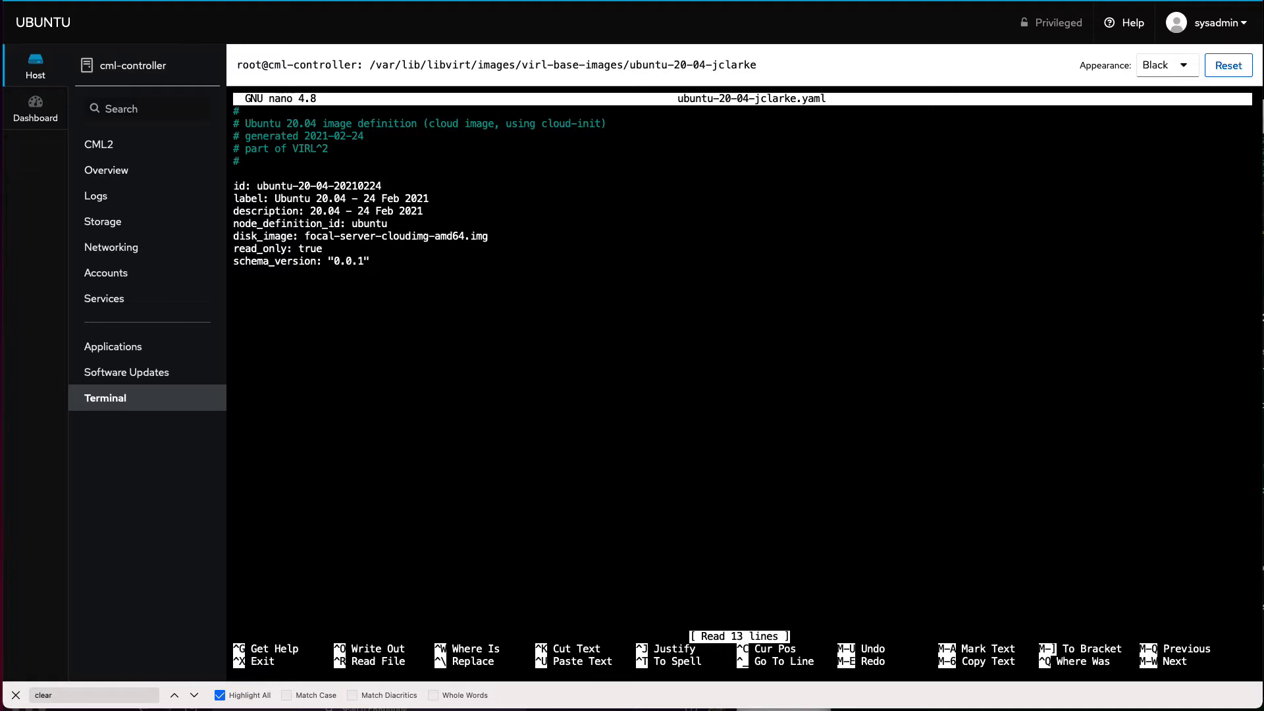
key("BackSpace")
key("BackSpace")
key("BackSpace")
key("BackSpace")
key("BackSpace")
key("BackSpace")
key("BackSpace")
key("BackSpace")
type("jclarke")
Step: Set label and description to end in 'Joe's Version' and read_only to false
key("Right")
key("Right")
key("Right")
key("Right")
key("Right")
key("Right")
key("Right")
key("Right")
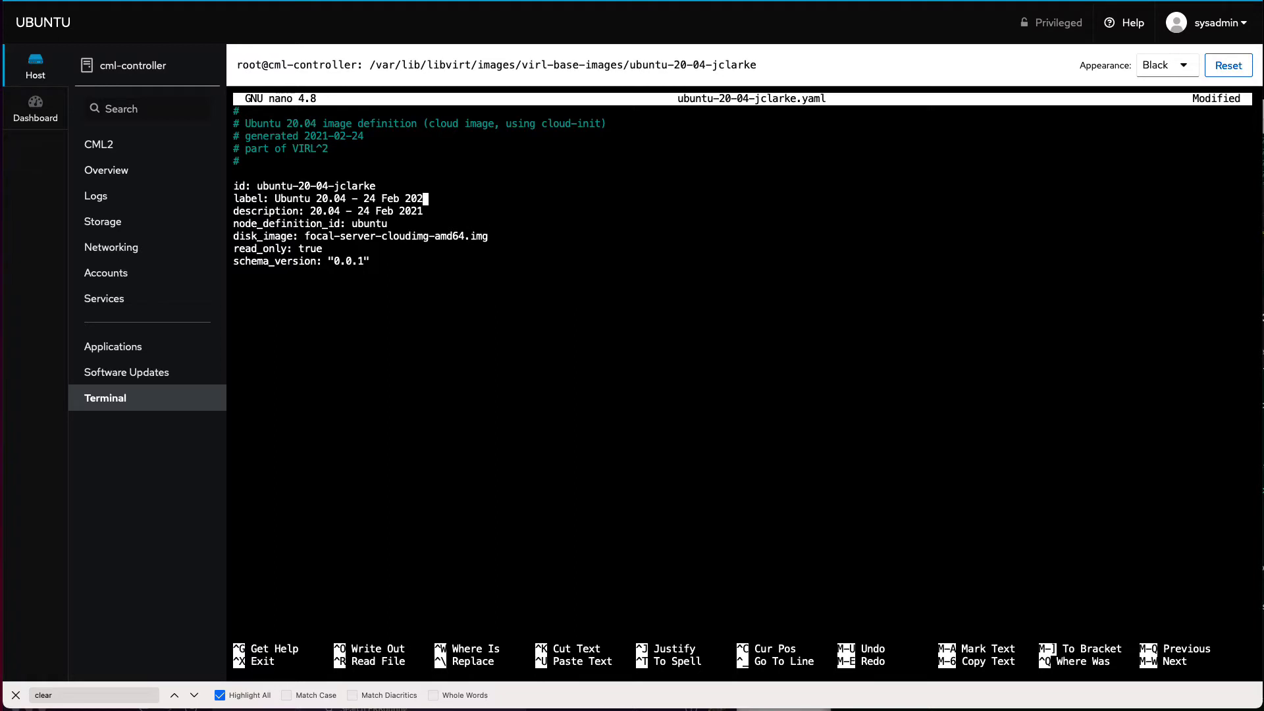
key("BackSpace")
key("BackSpace")
key("BackSpace")
key("BackSpace")
key("BackSpace")
key("BackSpace")
key("BackSpace")
key("BackSpace")
key("BackSpace")
key("BackSpace")
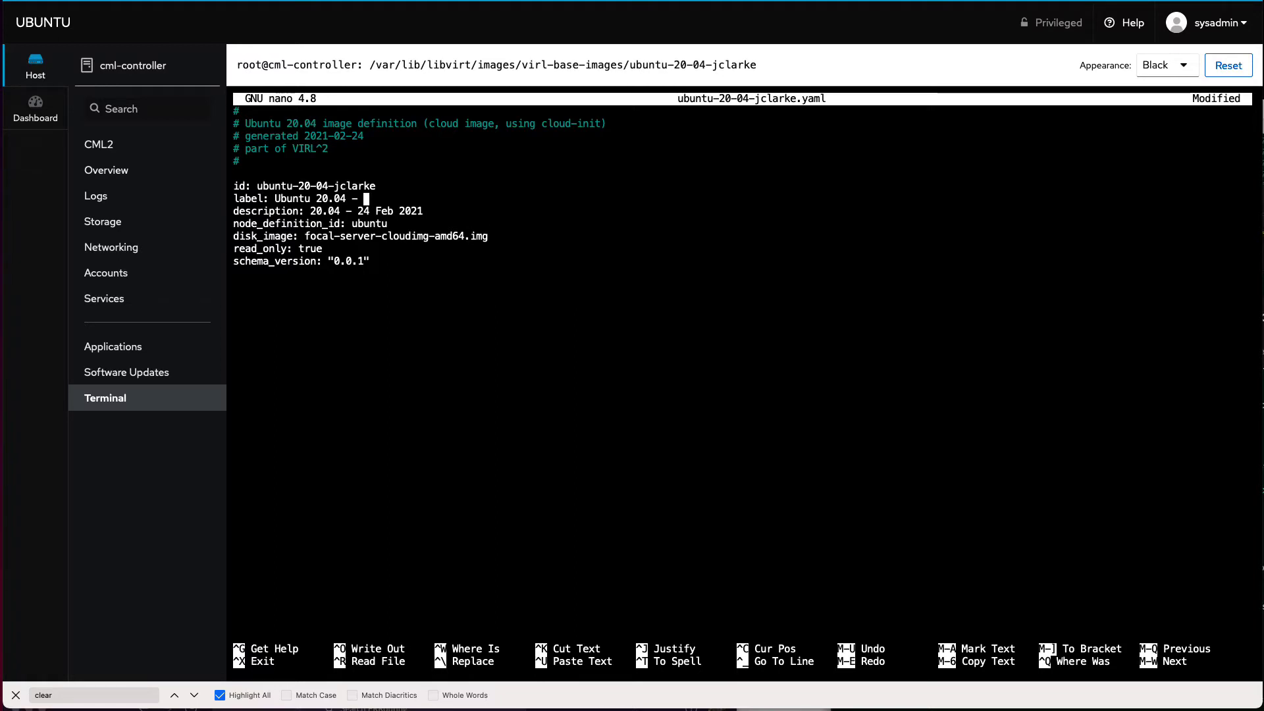
type("Joe's Version")
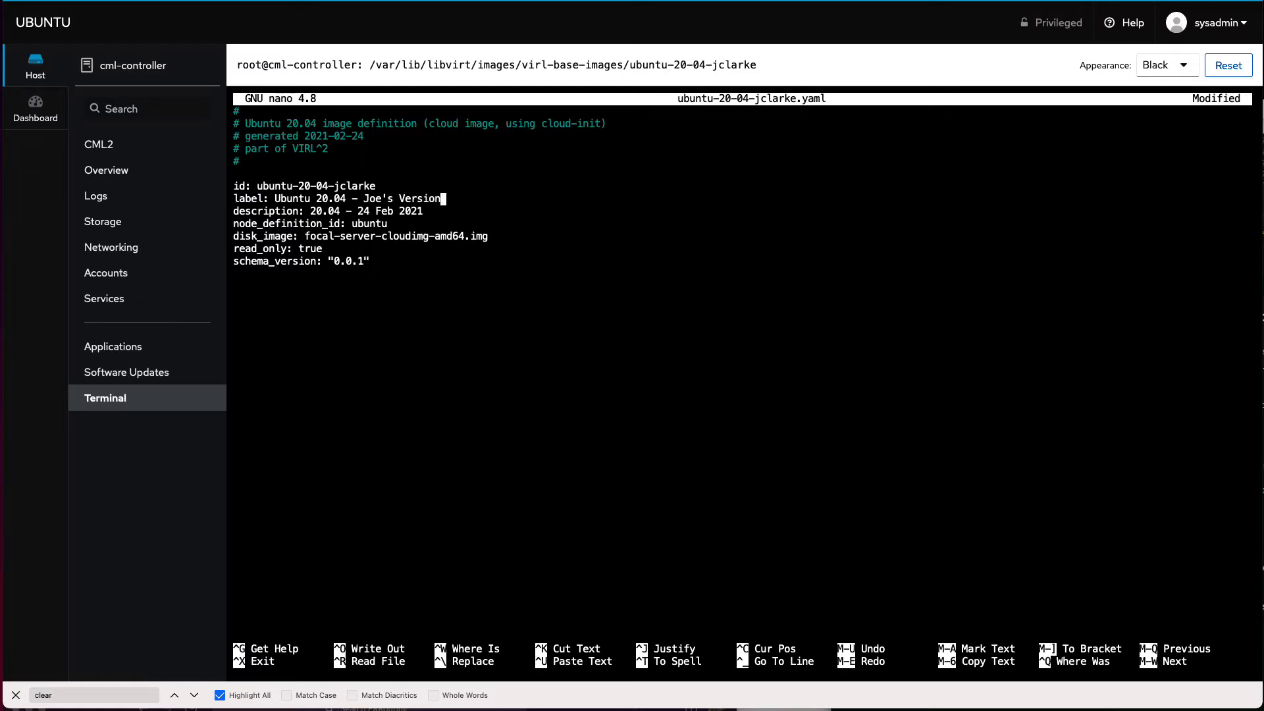
key("Down")
key("BackSpace")
key("BackSpace")
key("BackSpace")
key("BackSpace")
key("BackSpace")
key("BackSpace")
key("BackSpace")
key("BackSpace")
key("BackSpace")
key("BackSpace")
key("BackSpace")
type("Joe's Version")
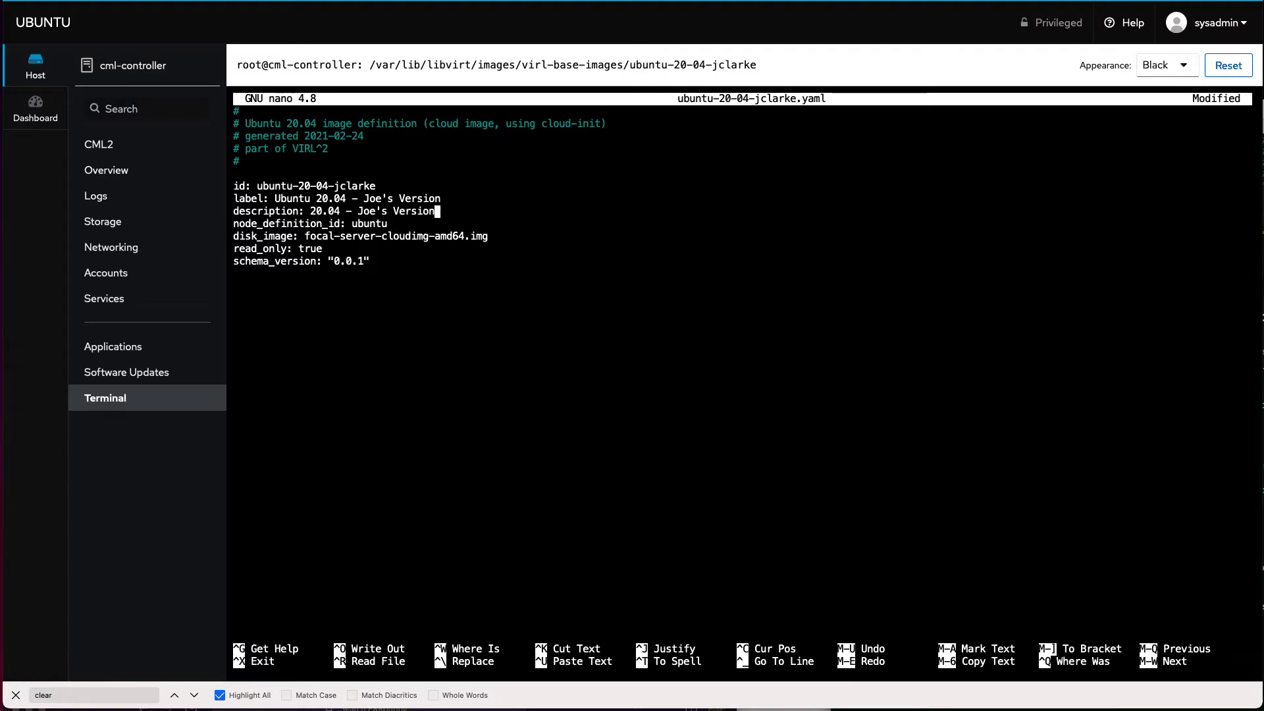
key("Down")
key("Down")
key("Down")
key("BackSpace")
key("BackSpace")
key("BackSpace")
key("BackSpace")
type("false")
Step: Save the definition file and exit nano
key("ctrl+x")
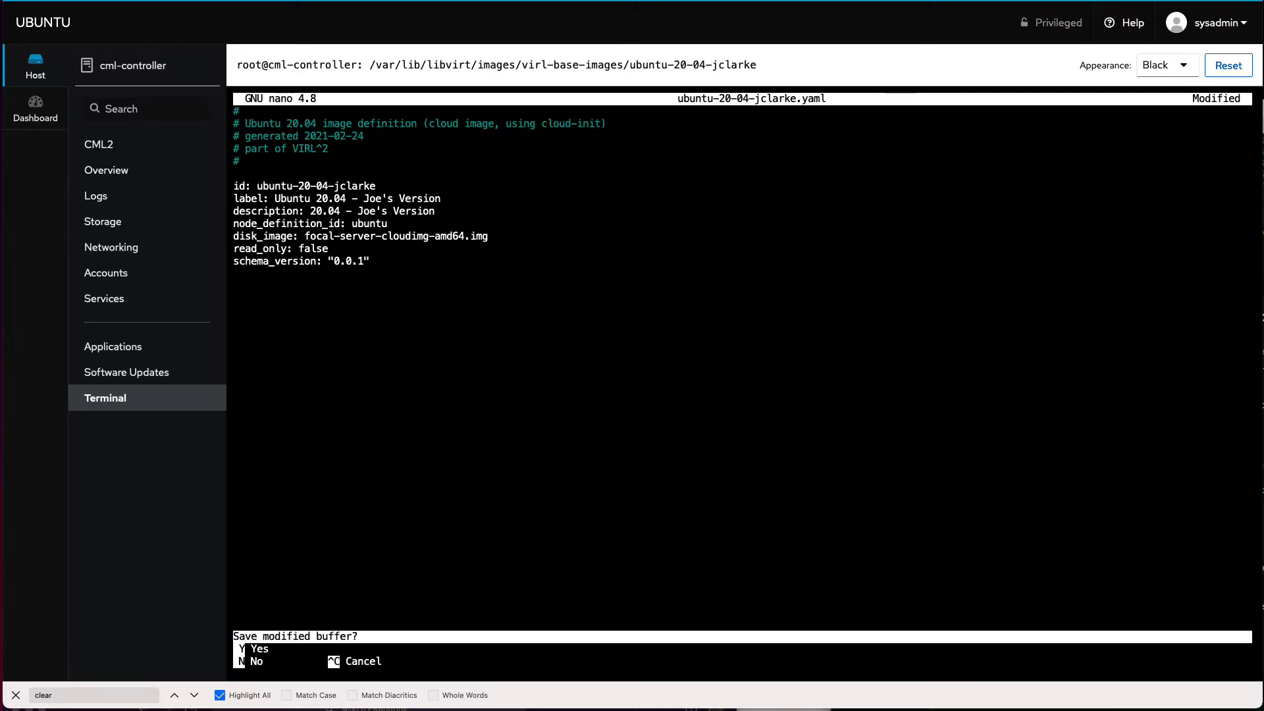
key("y")
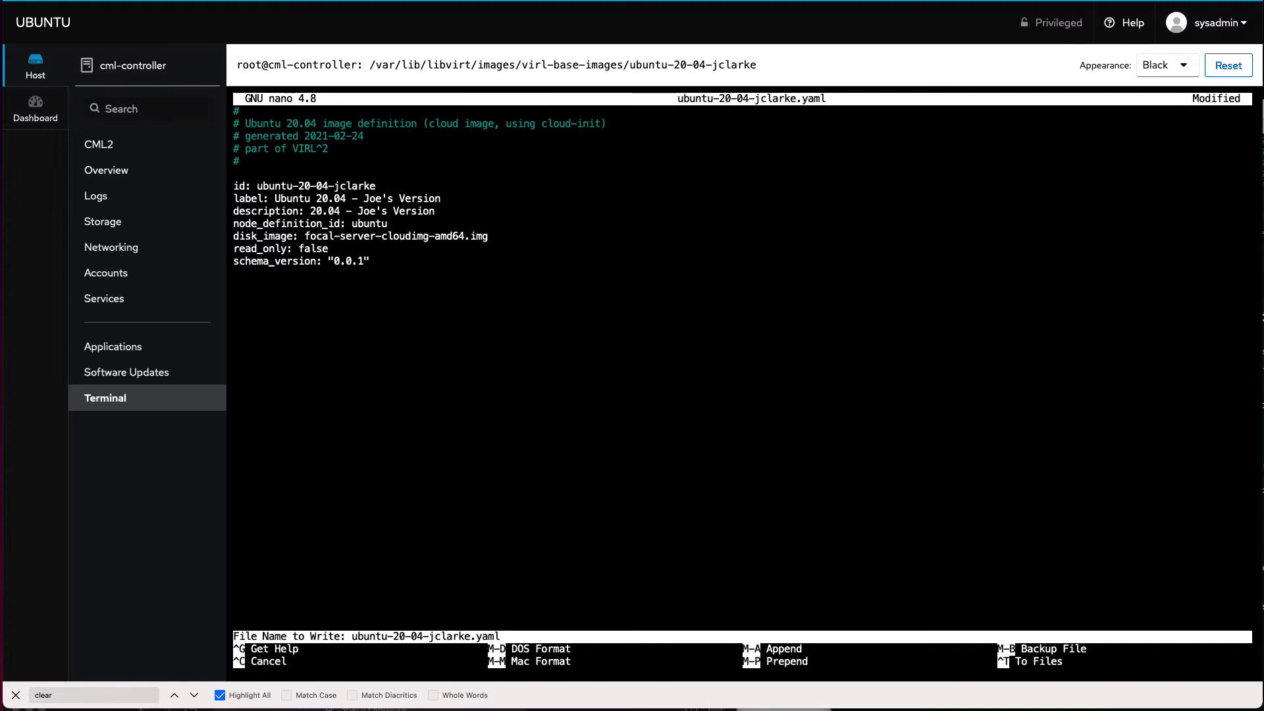
key("Return")
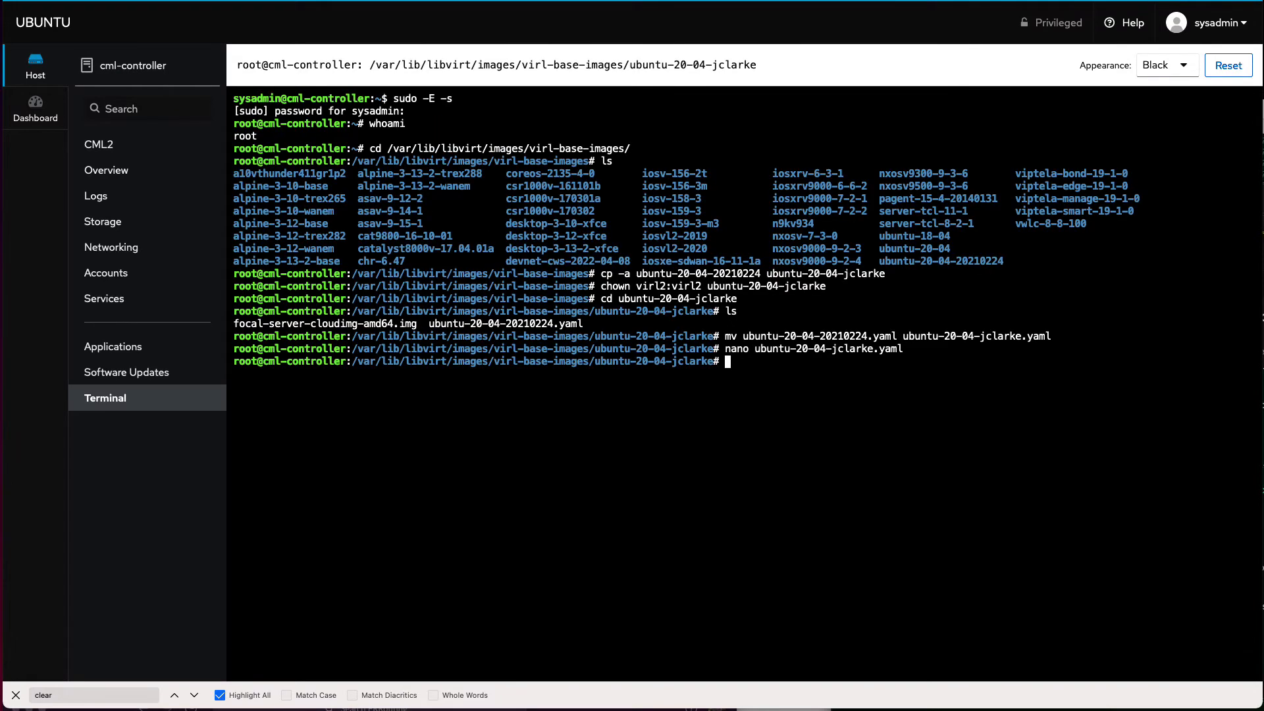
Step: Confirm the renamed yaml with ls, then run systemctl restart virl2.target
type("ls")
key("Return")
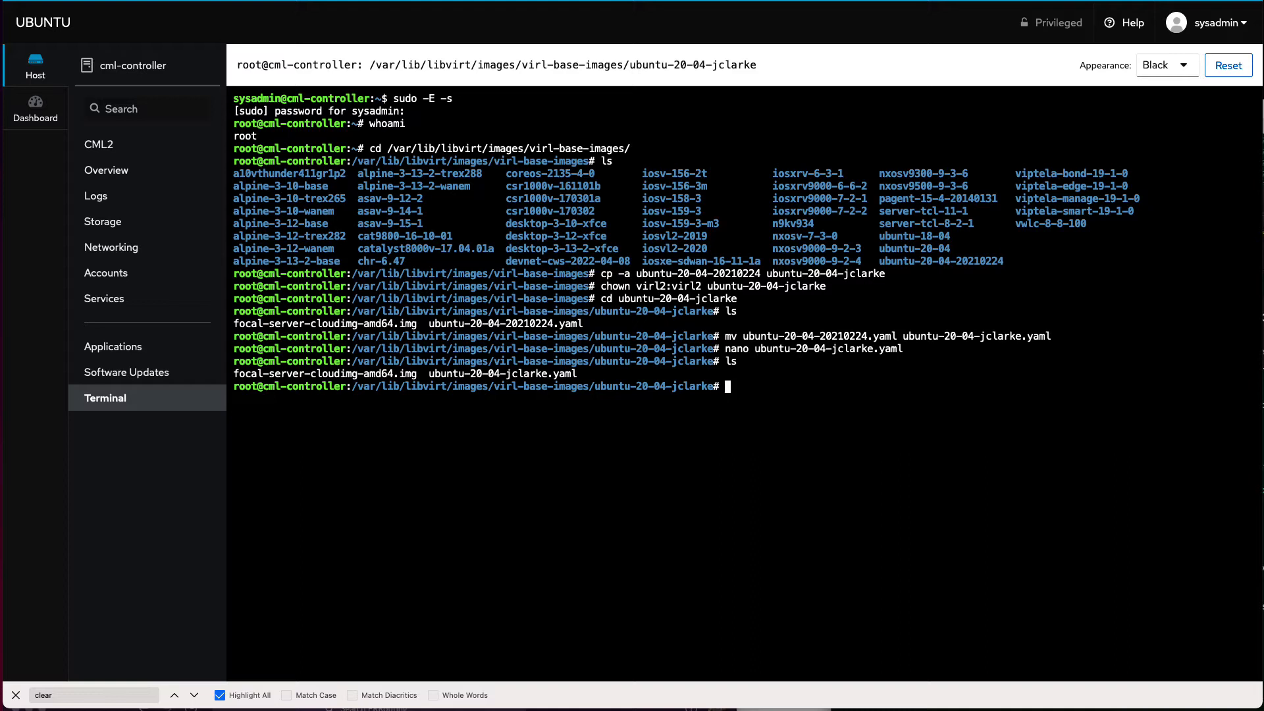
type("systemctl restart virl2")
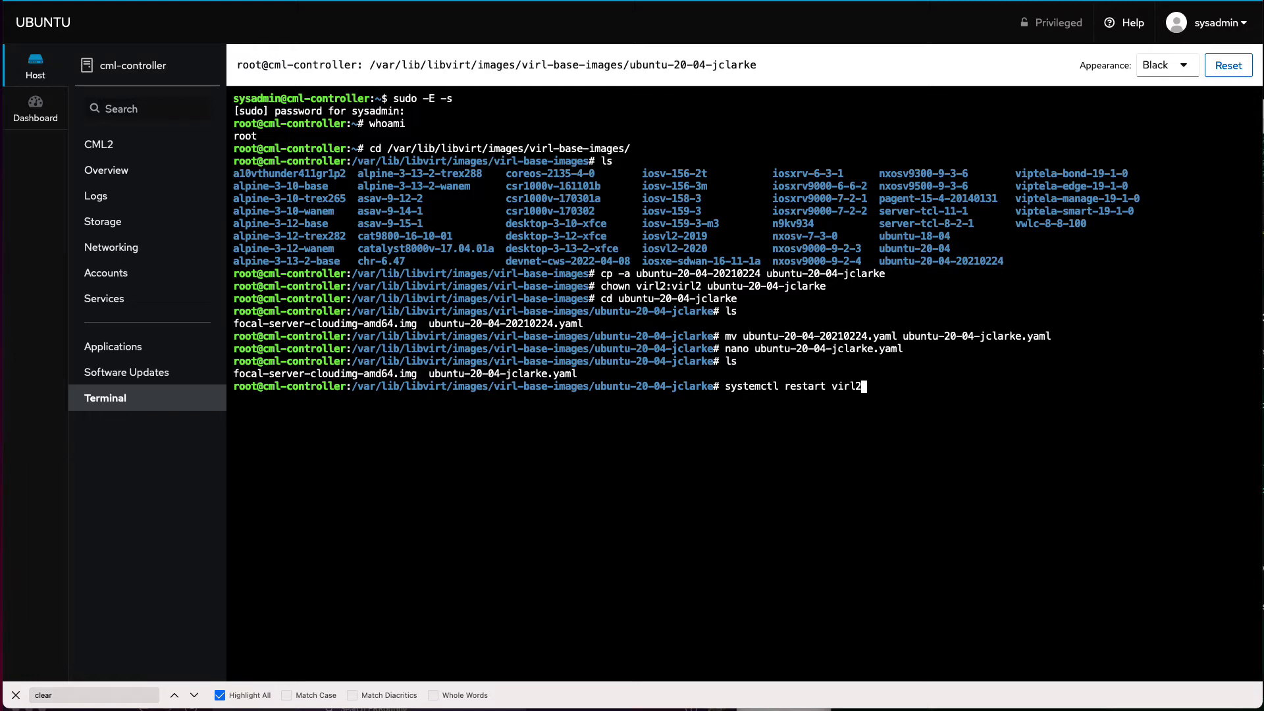
type(".target")
key("Return")
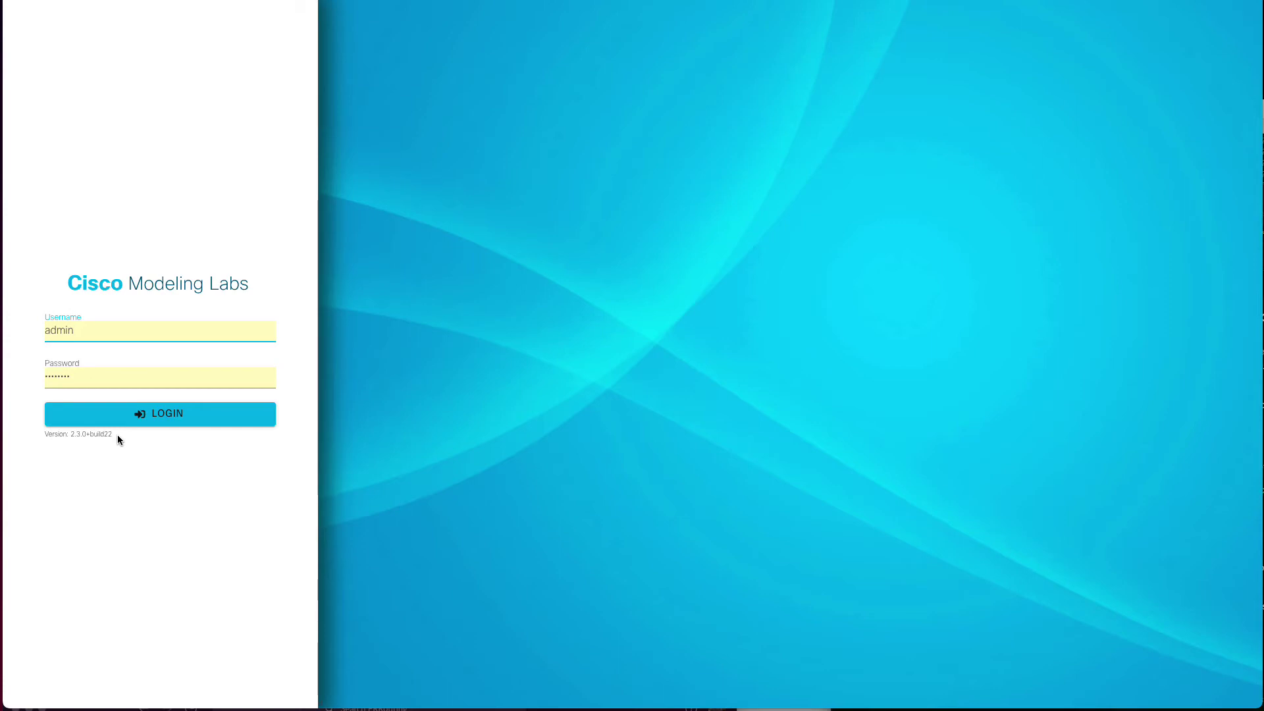
Step: Sign back in and set ubuntu-0's image definition to 'Ubuntu 20.04 - Joe's Version'
left_click(151, 422)
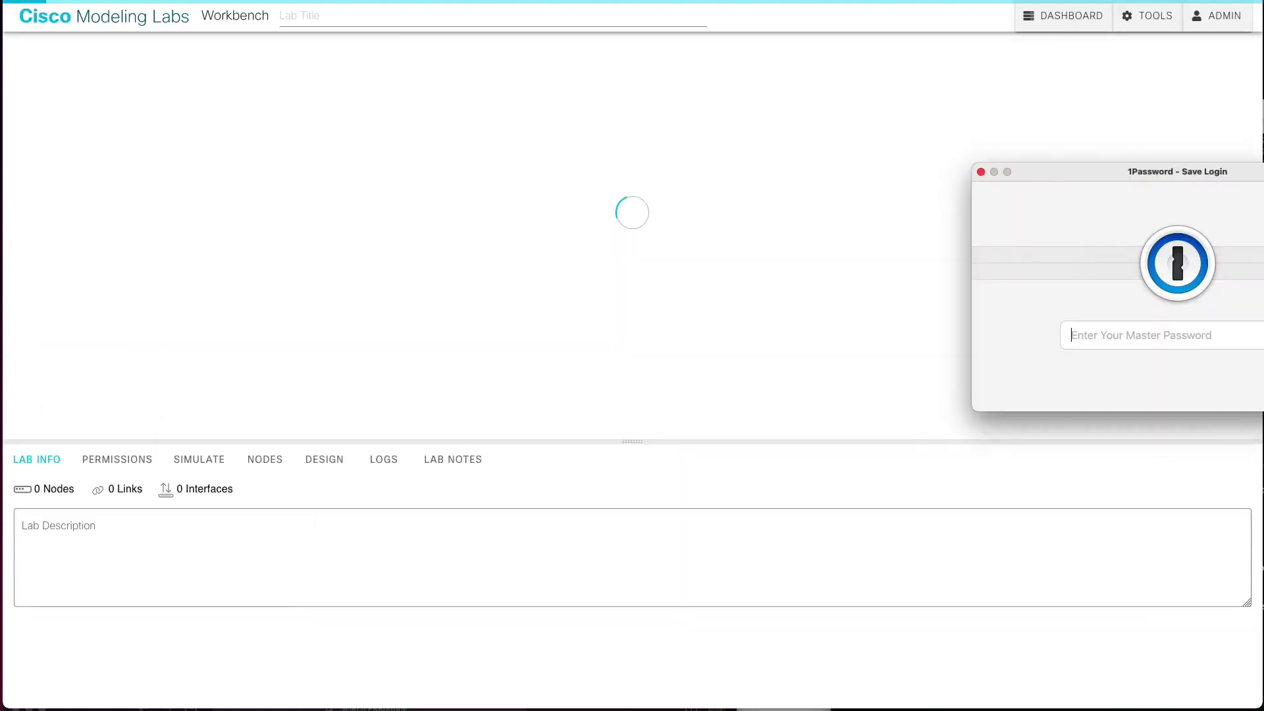
left_click(981, 171)
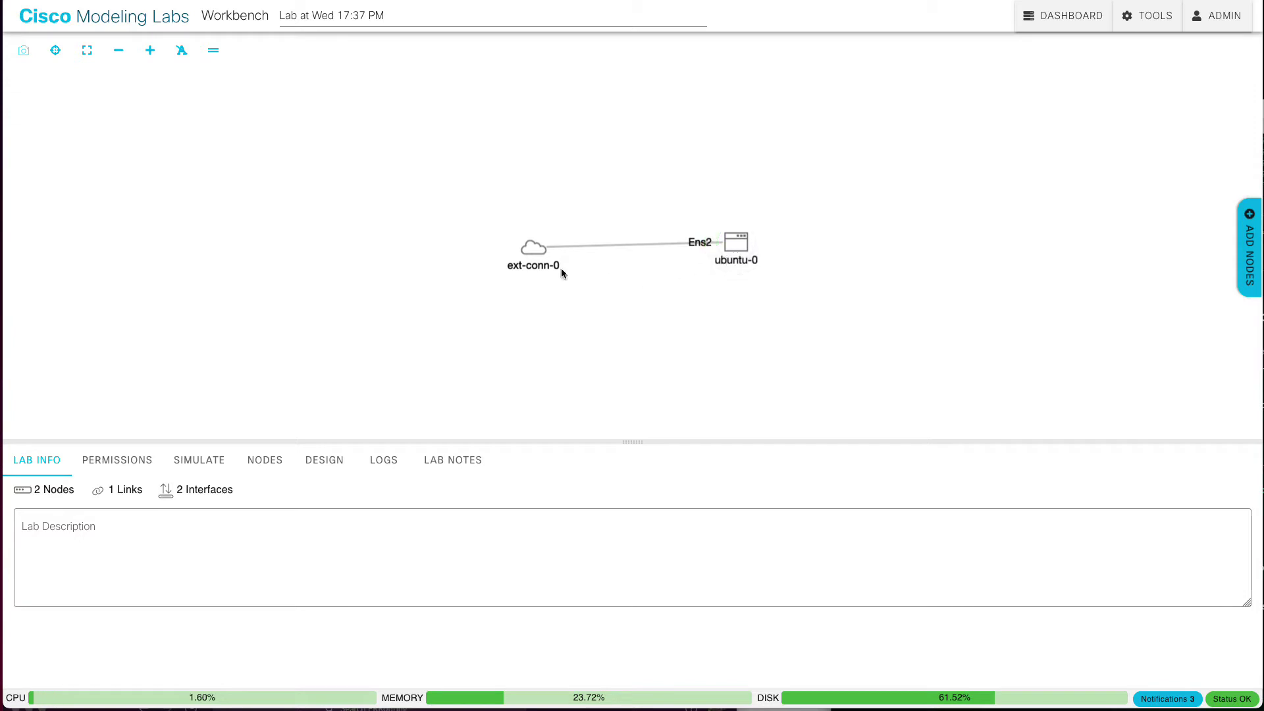
left_click(733, 248)
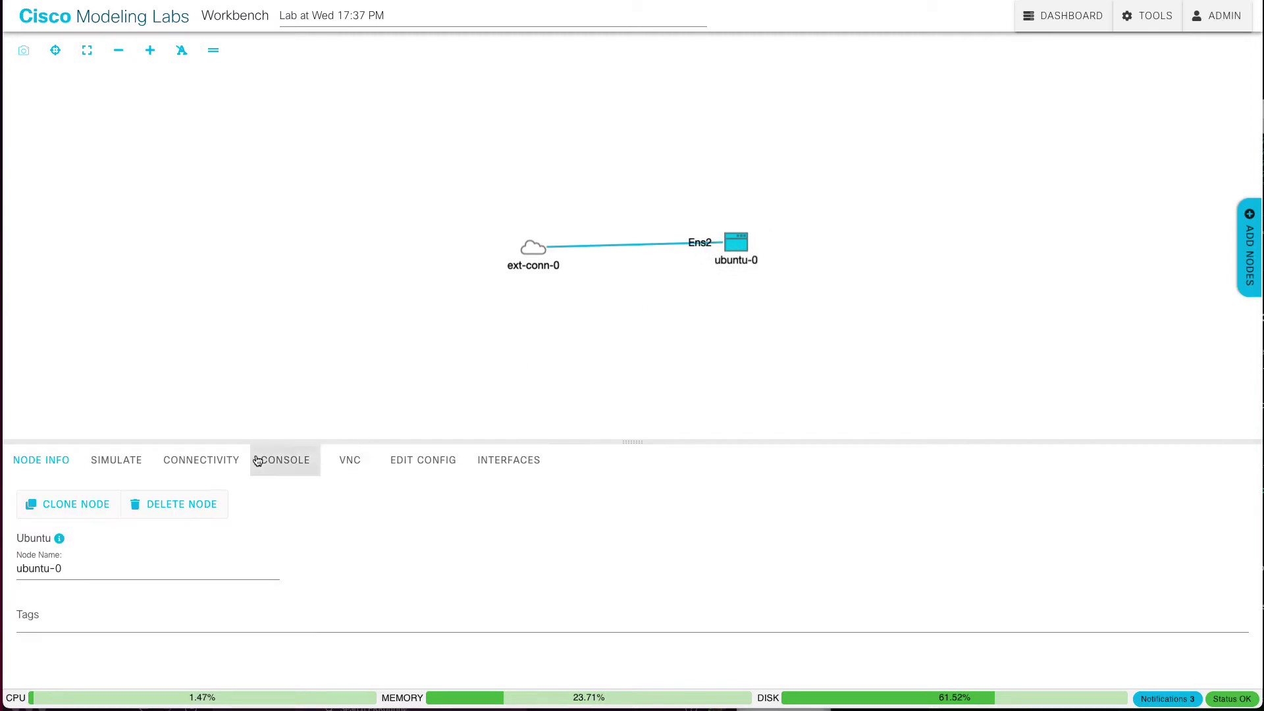
left_click(125, 460)
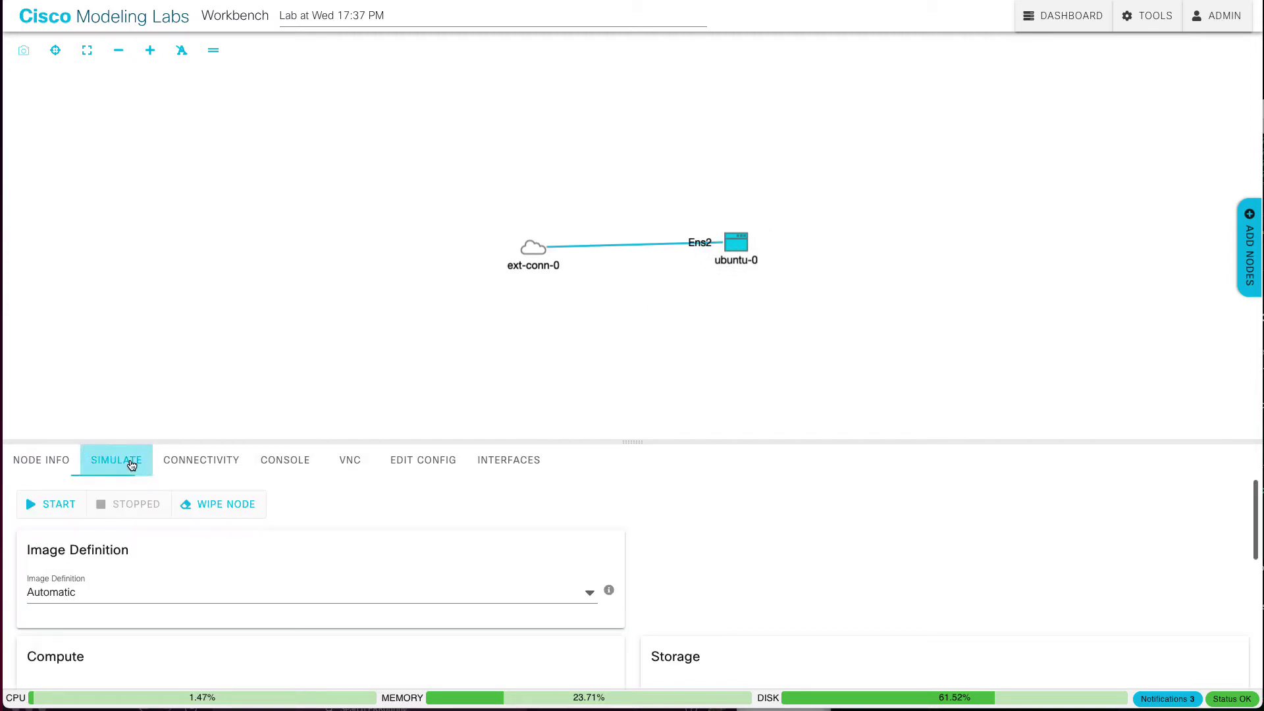
left_click(200, 600)
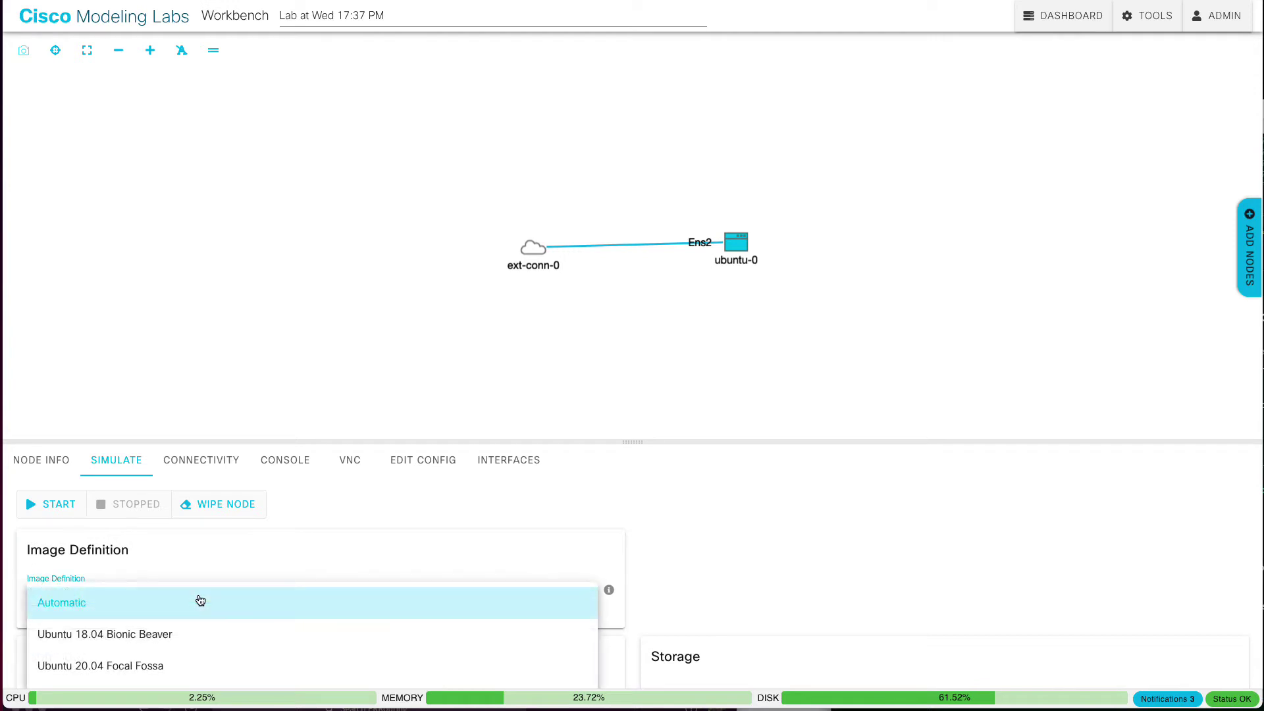
scroll(200, 600, "down", 2)
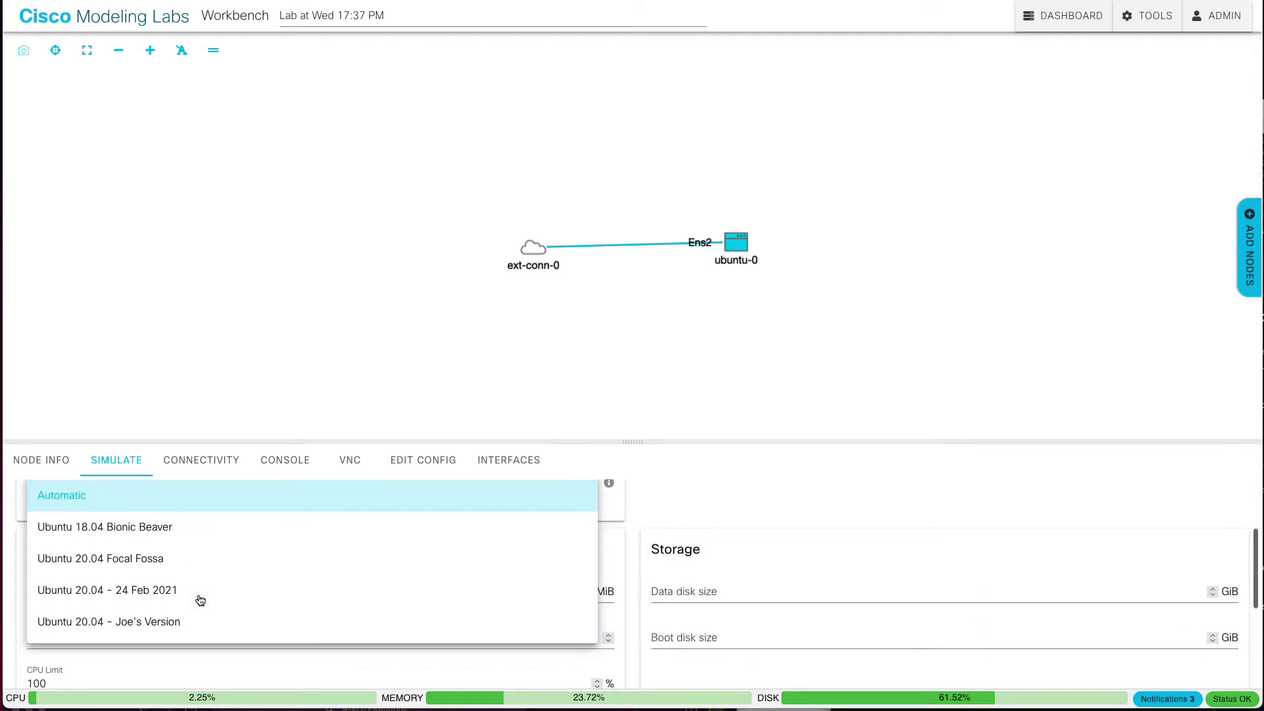
left_click(132, 622)
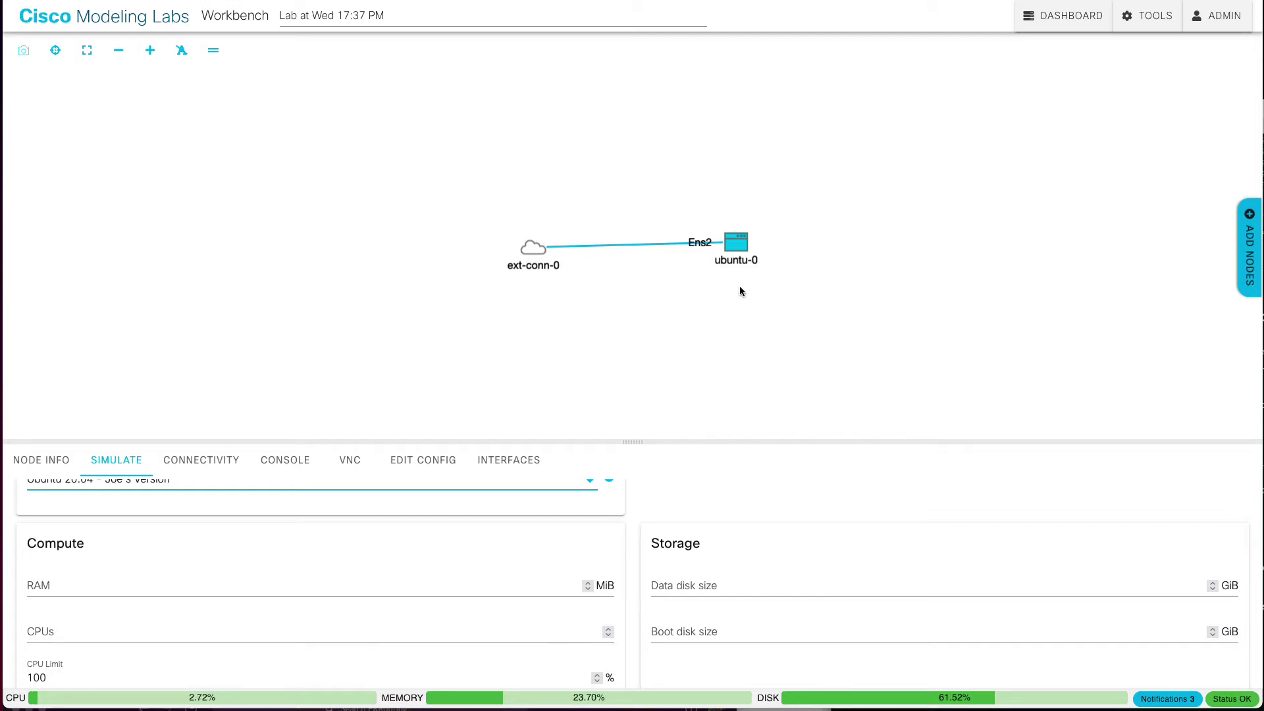
Step: Start all nodes from the lab's SIMULATE controls
left_click(571, 353)
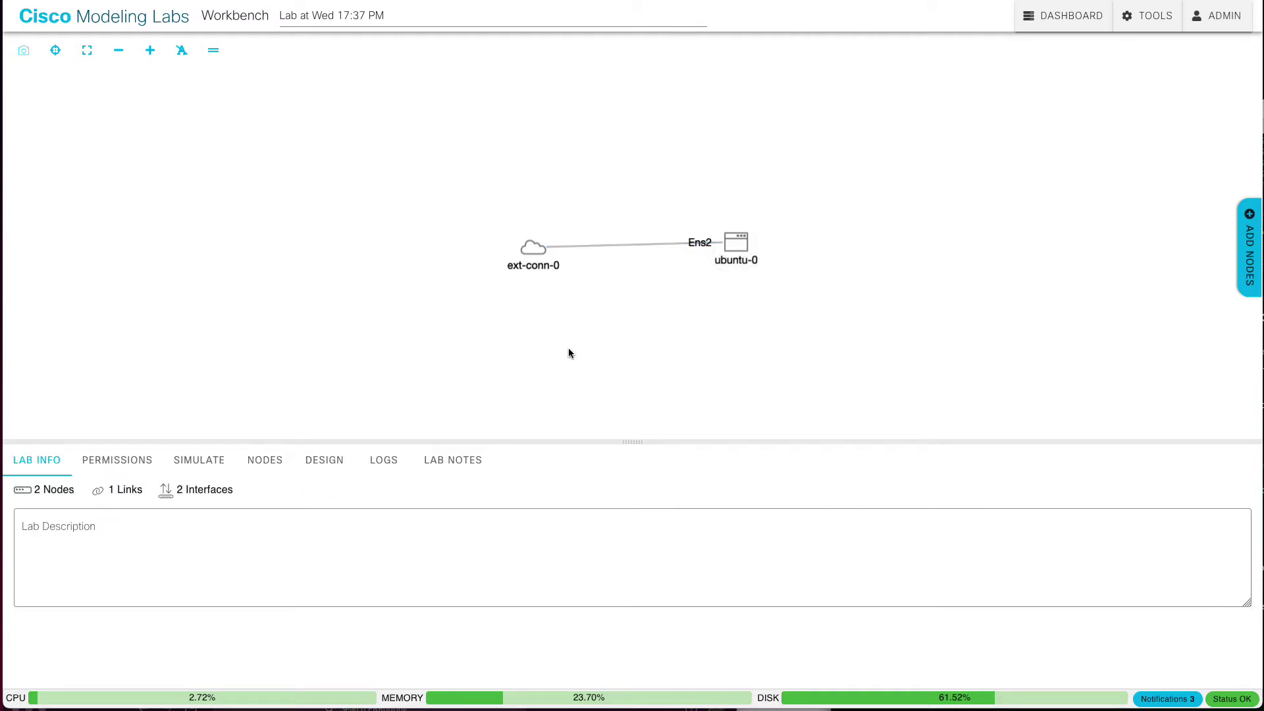
left_click(201, 458)
left_click(85, 508)
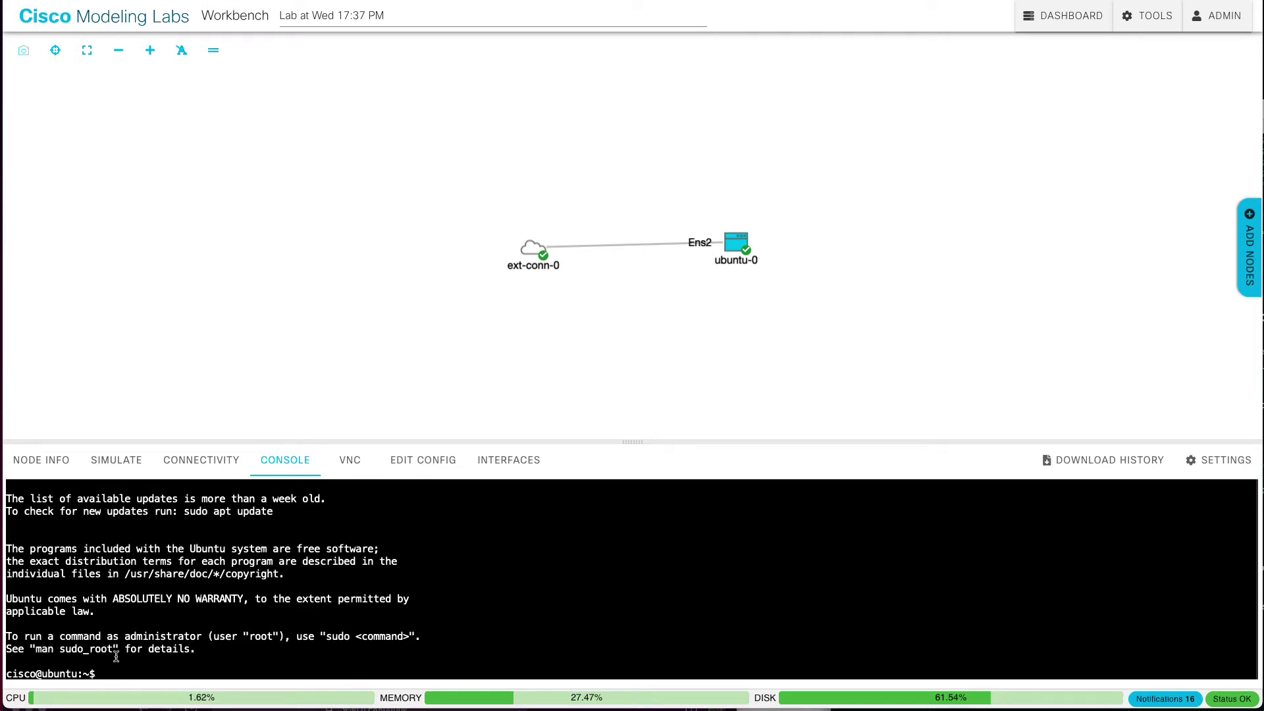
Step: On ubuntu-0's console, become root, run apt update, and enter apt install iperf3
type("sudo -E -s")
key("Return")
type("ap")
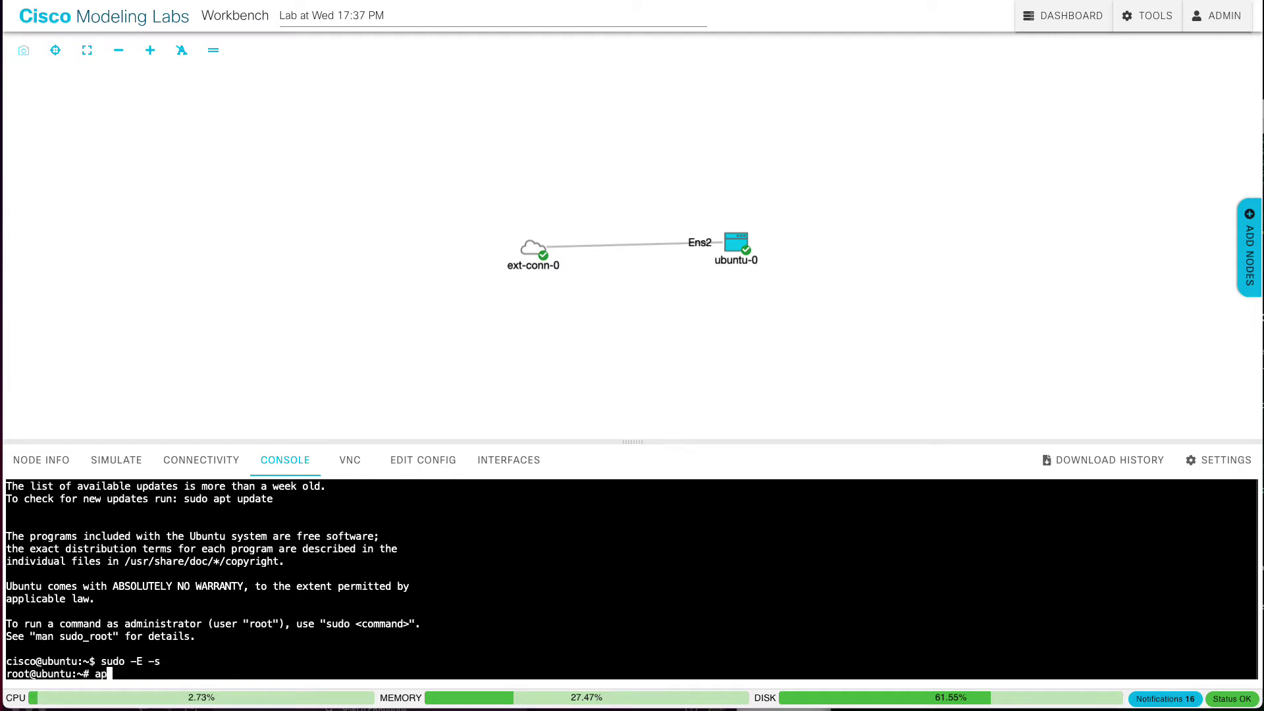
type("t update")
key("Return")
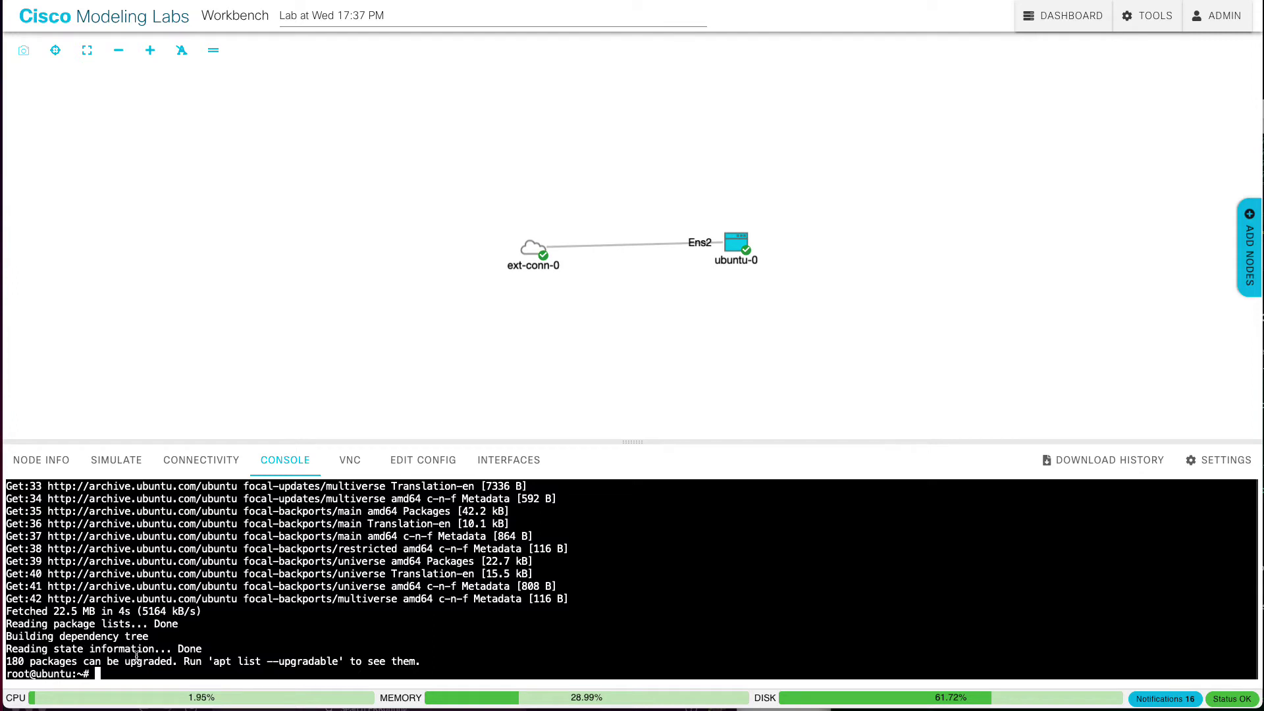
type("apt install iperf3")
Step: Install iperf3 and then mtr on ubuntu-0 with apt, confirming each install prompt
key("Return")
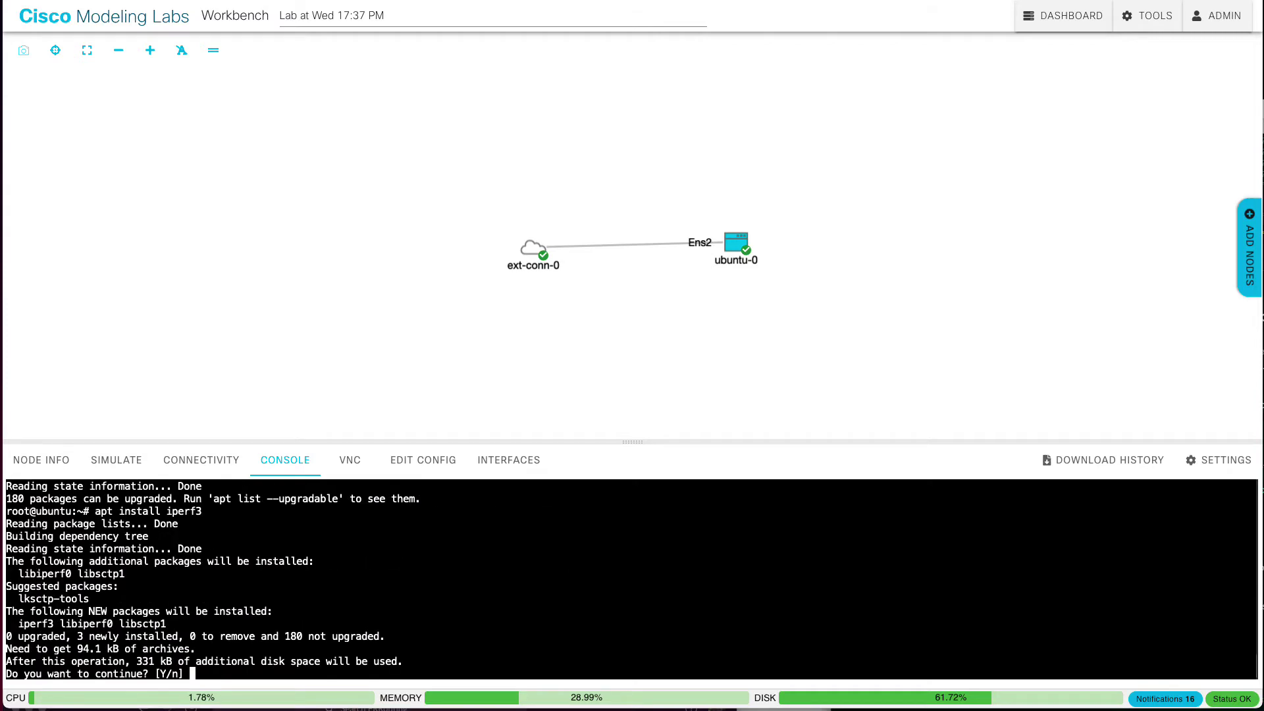
key("Return")
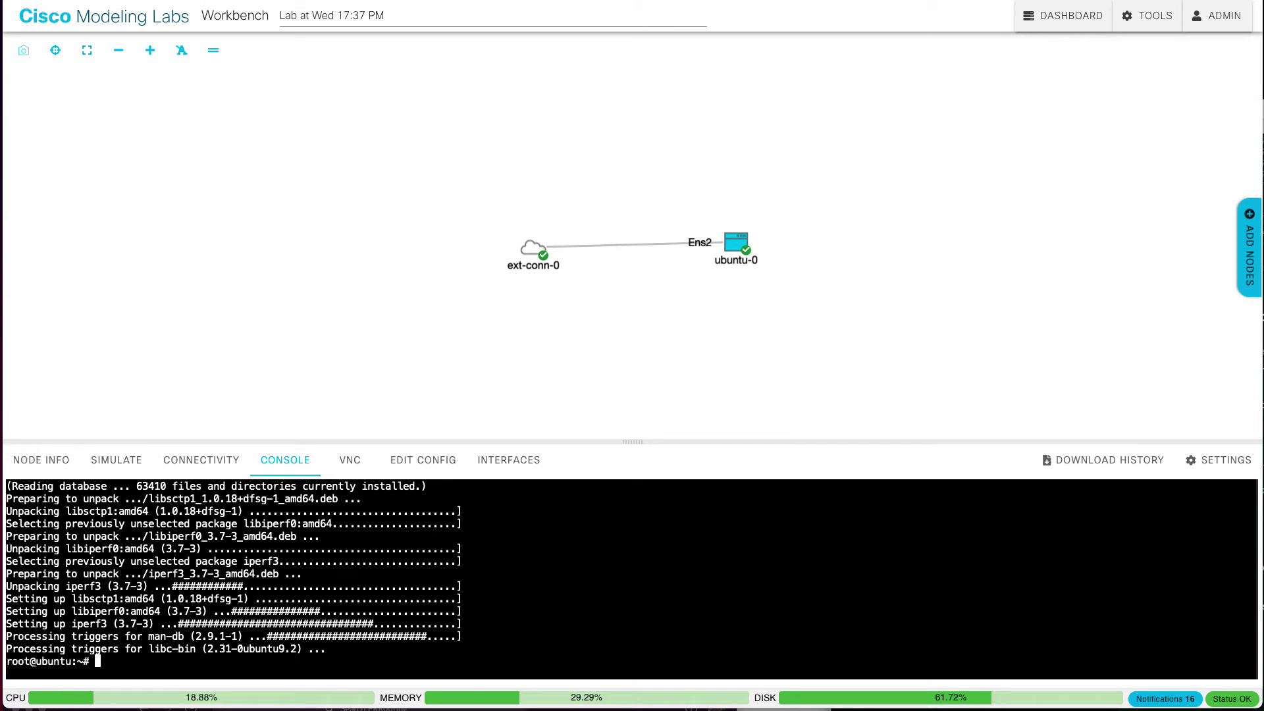
key("Up")
key("BackSpace")
key("BackSpace")
key("BackSpace")
key("BackSpace")
key("BackSpace")
key("BackSpace")
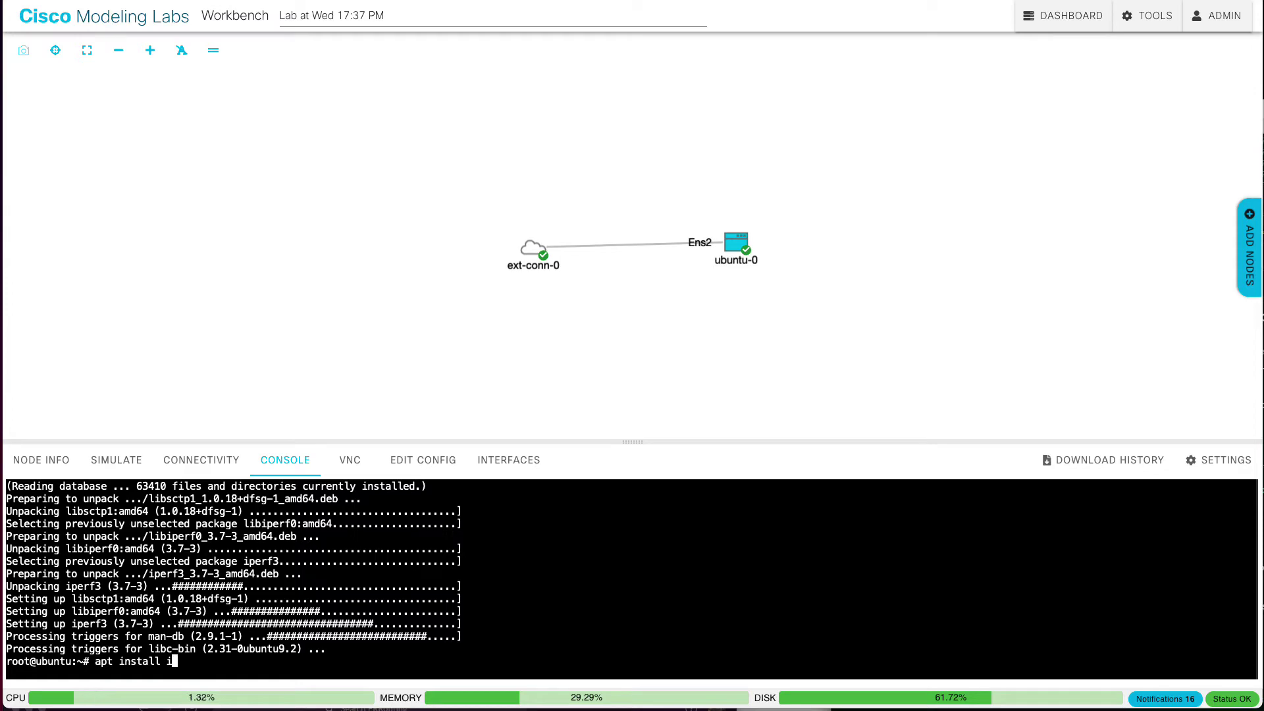
type("mtr")
key("Return")
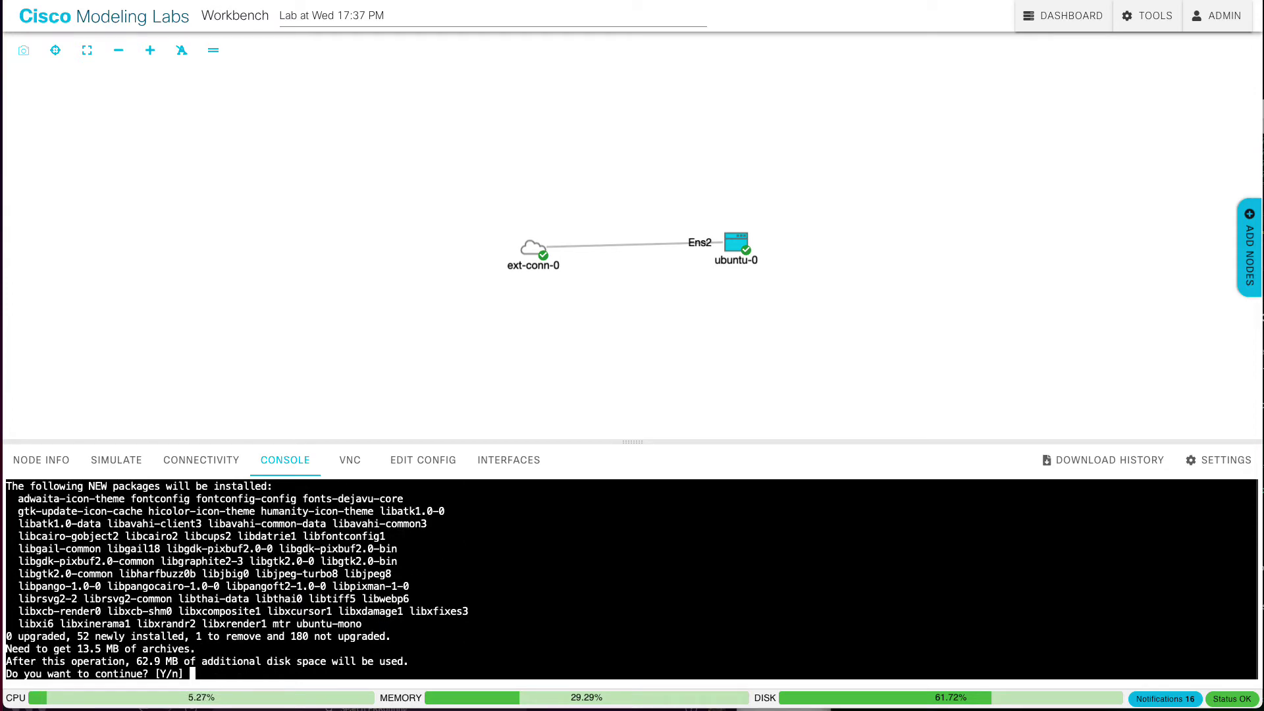
key("Return")
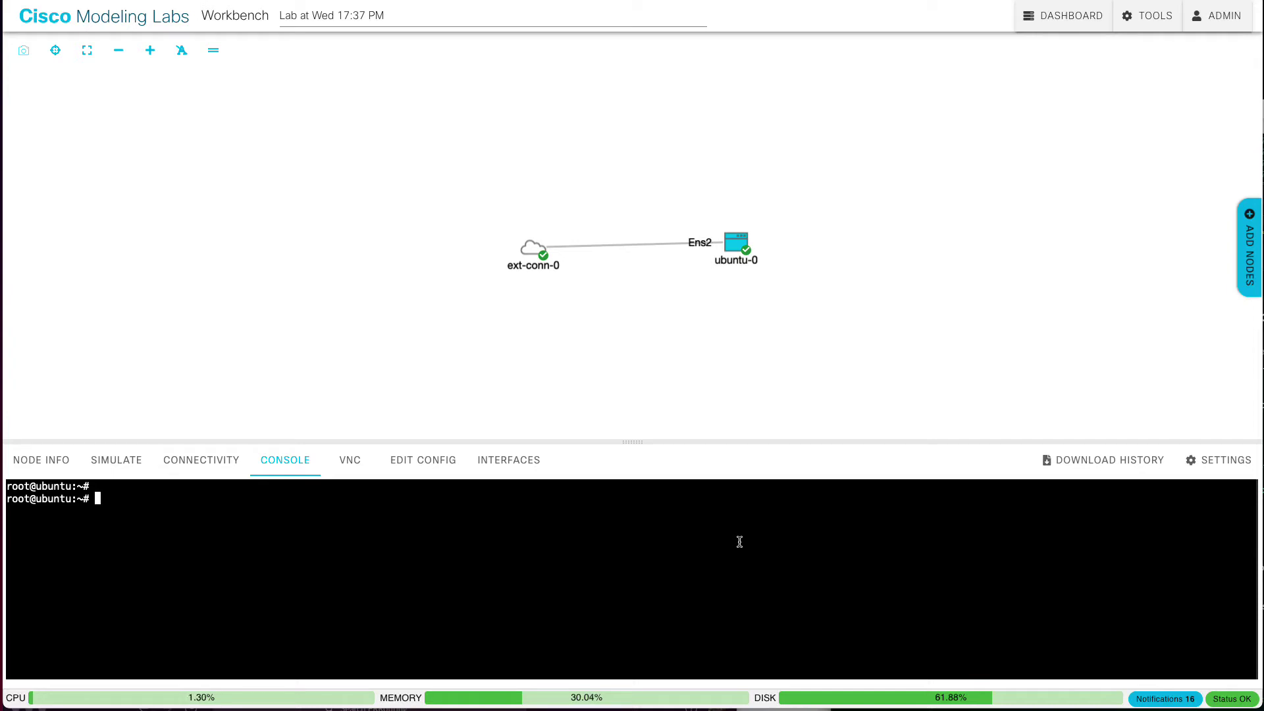
Step: Check whether ansible-playbook is already available on ubuntu-0
type("apt install")
key("BackSpace")
key("BackSpace")
key("BackSpace")
key("BackSpace")
key("BackSpace")
key("BackSpace")
key("BackSpace")
key("BackSpace")
key("BackSpace")
key("BackSpace")
key("BackSpace")
key("BackSpace")
type("ansible-pl")
key("Return")
key("Up")
type("aybook")
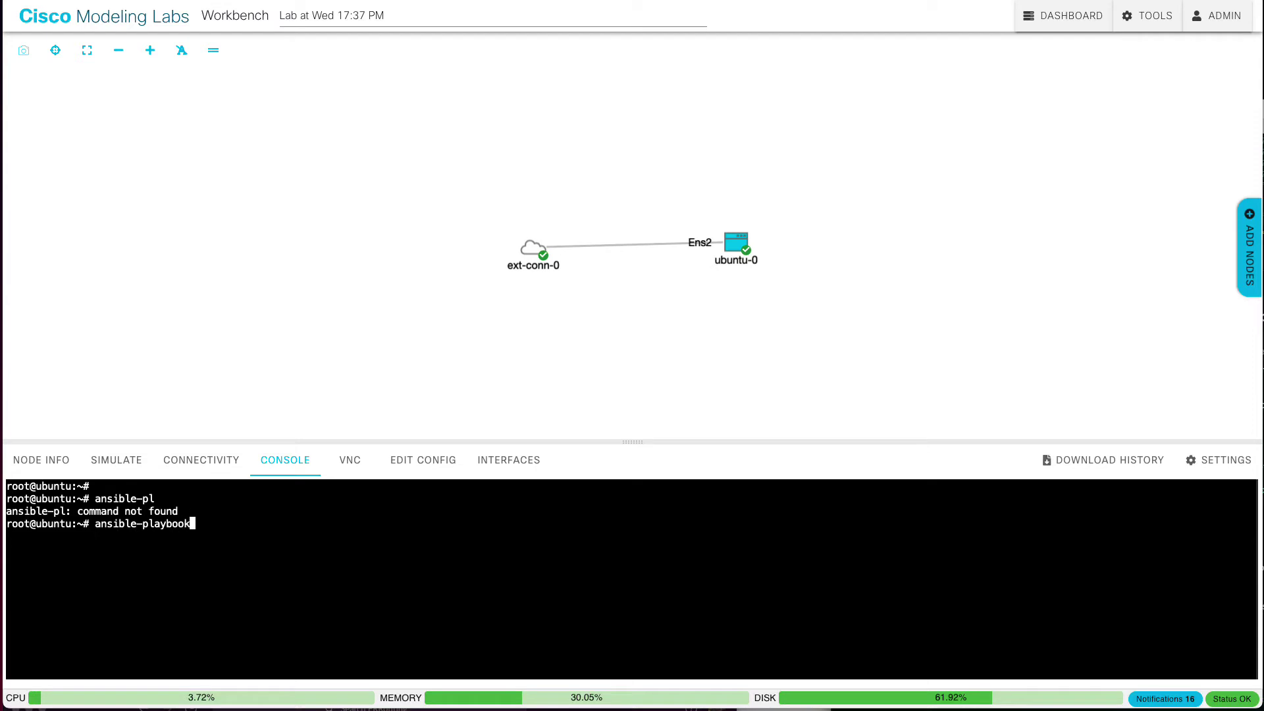
key("Return")
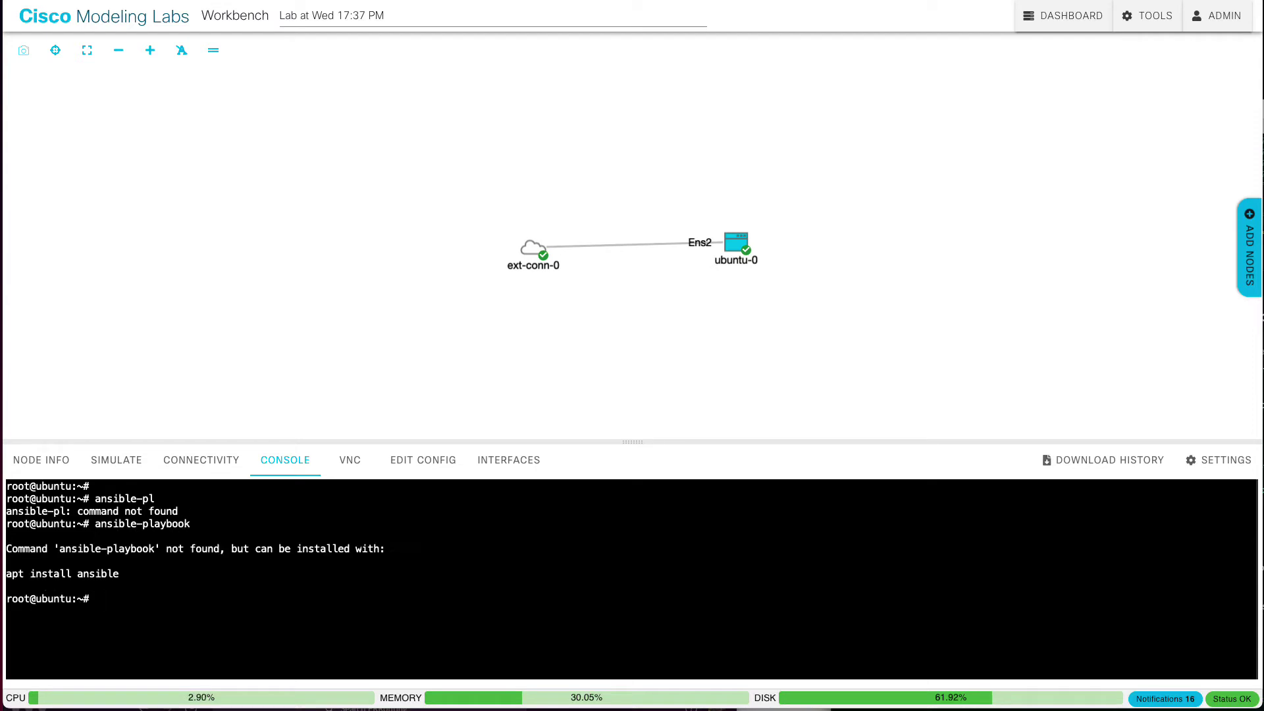
Step: Install ansible with apt install ansible, answer y, and verify ansible-playbook now runs
type("apt install ansible")
key("Return")
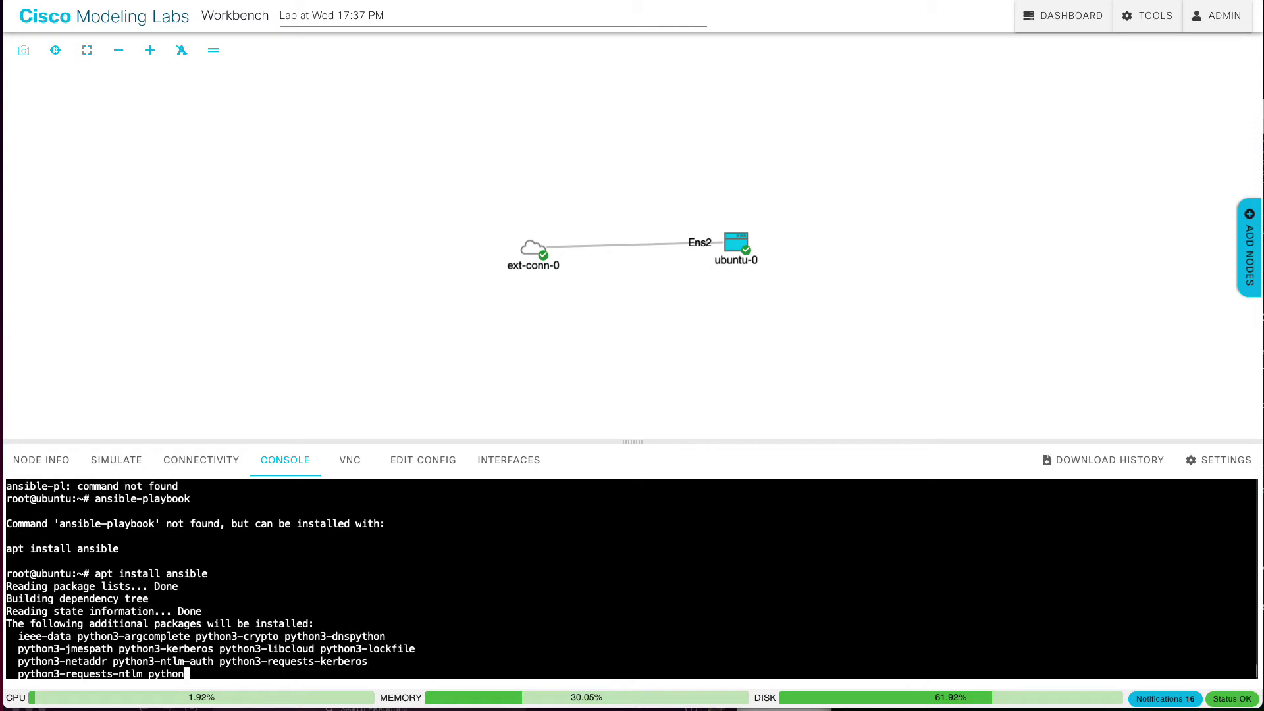
type("y")
key("Return")
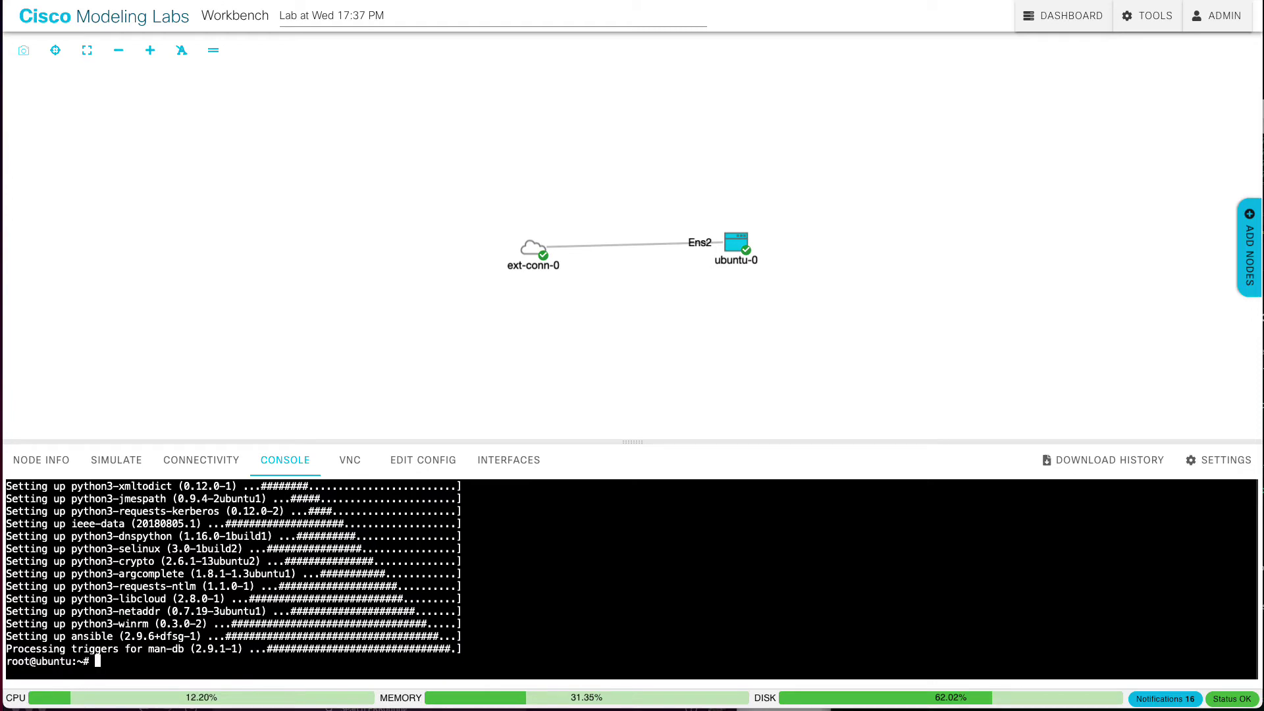
type("ansible-playb")
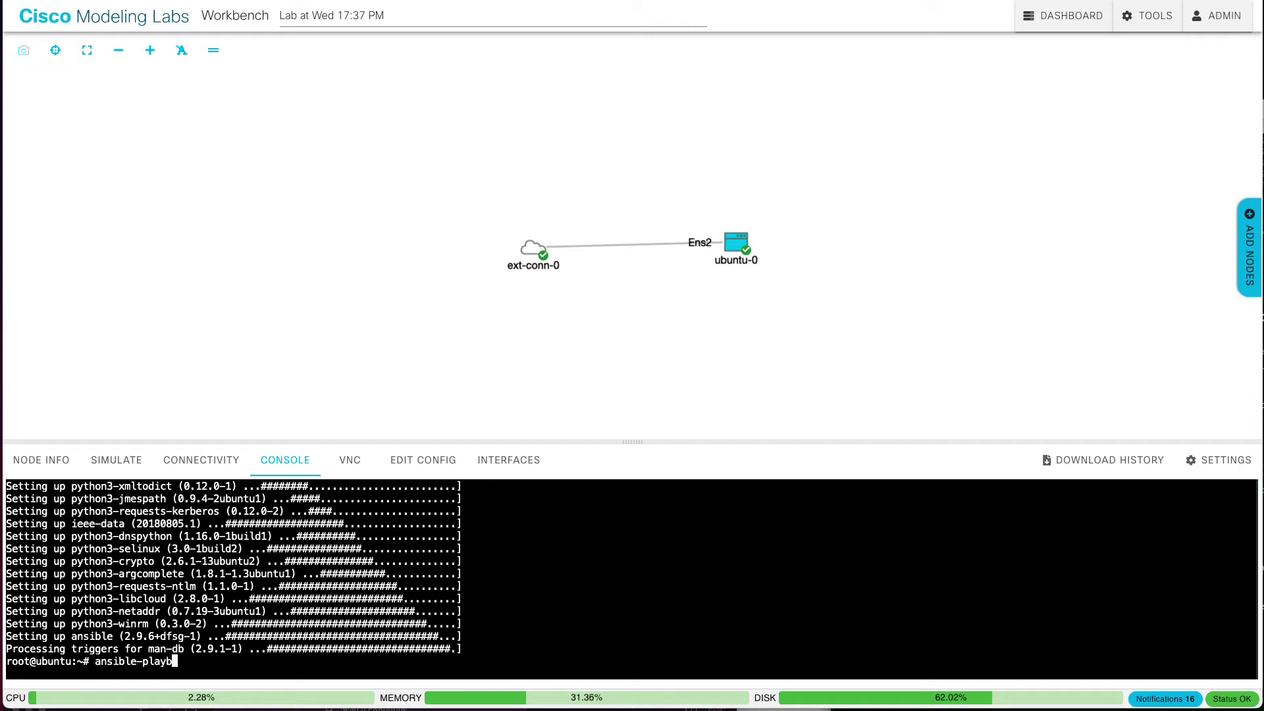
type("ook")
key("Return")
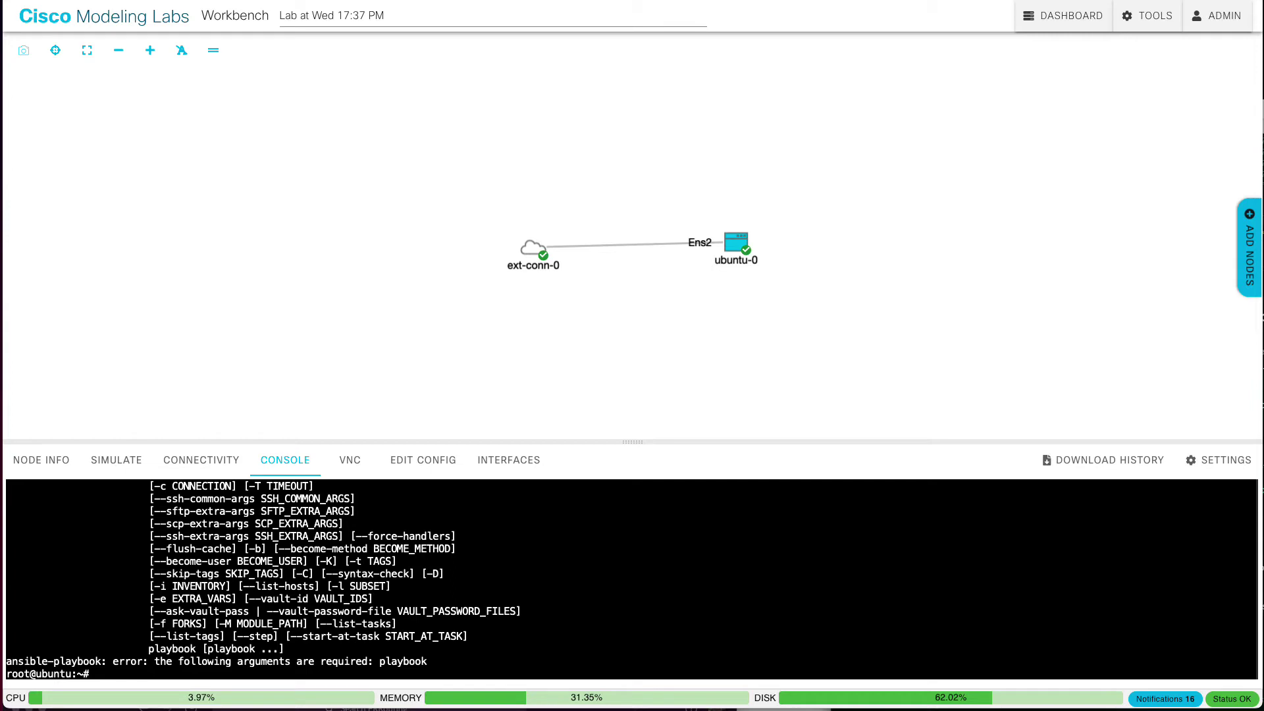
Step: Stop the ubuntu-0 node and return to the Cockpit terminal
left_click(737, 248)
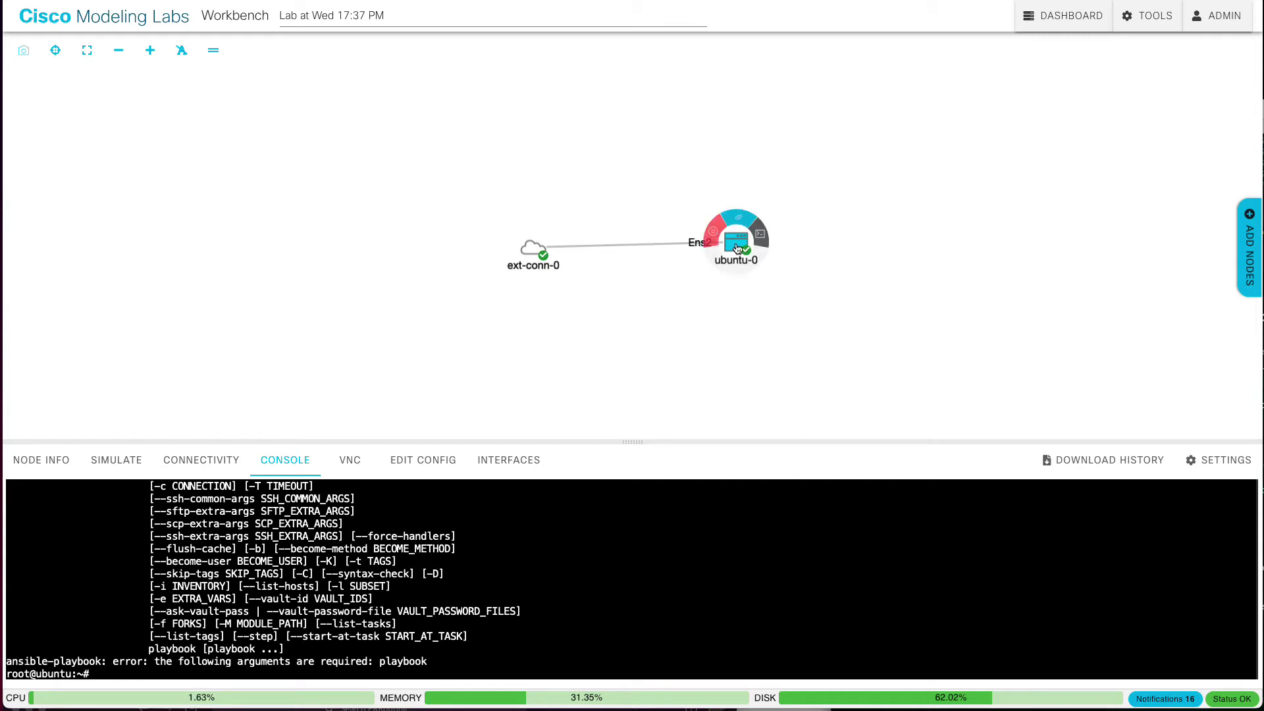
left_click(714, 232)
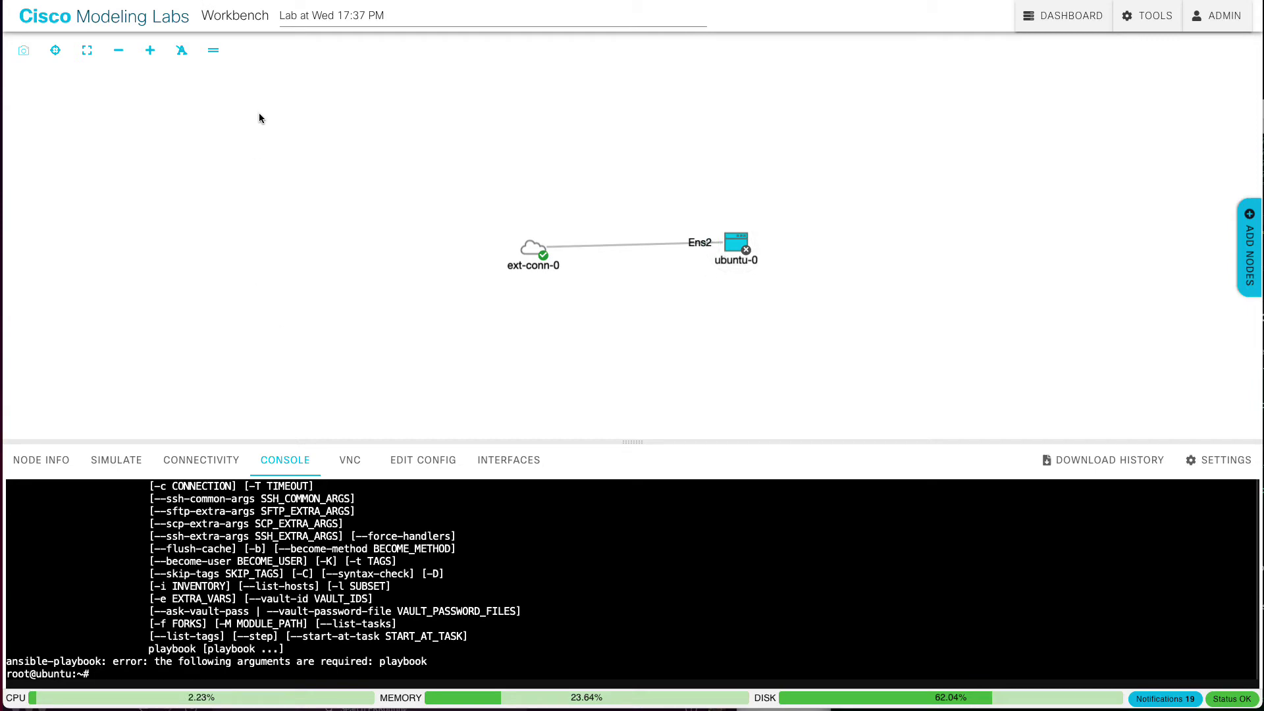
left_click(264, 3)
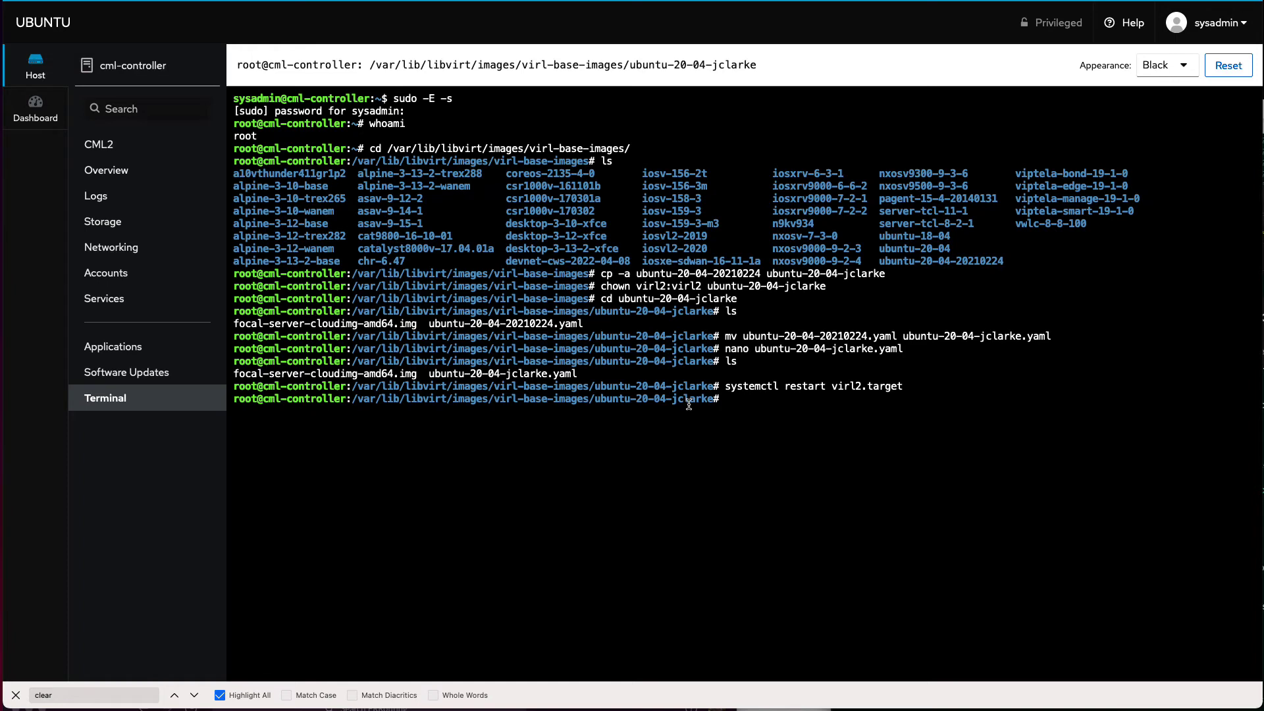
Step: List the custom image folder's files with ls and ls -l to see sizes
type("ls")
key("Return")
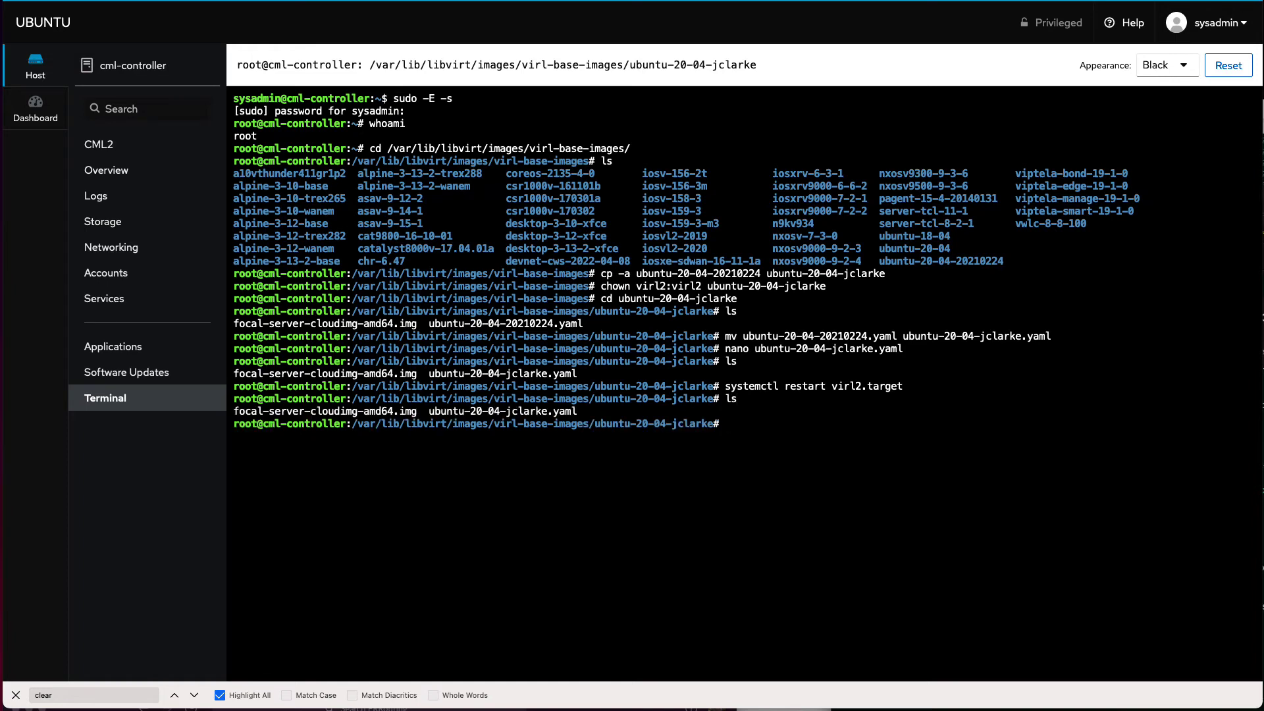
type("ls -l")
key("Return")
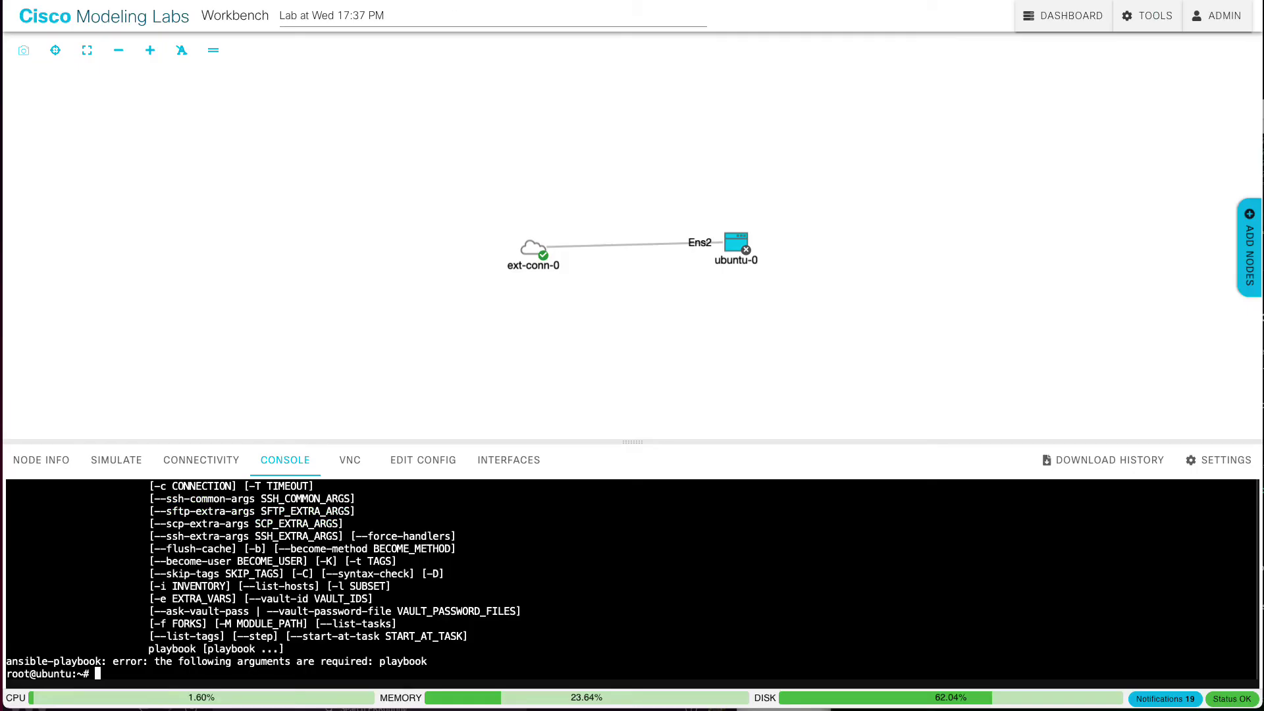
Step: Copy the lab ID from the lab page's web address and begin cd /var/local/virl2/images/
key("super+l")
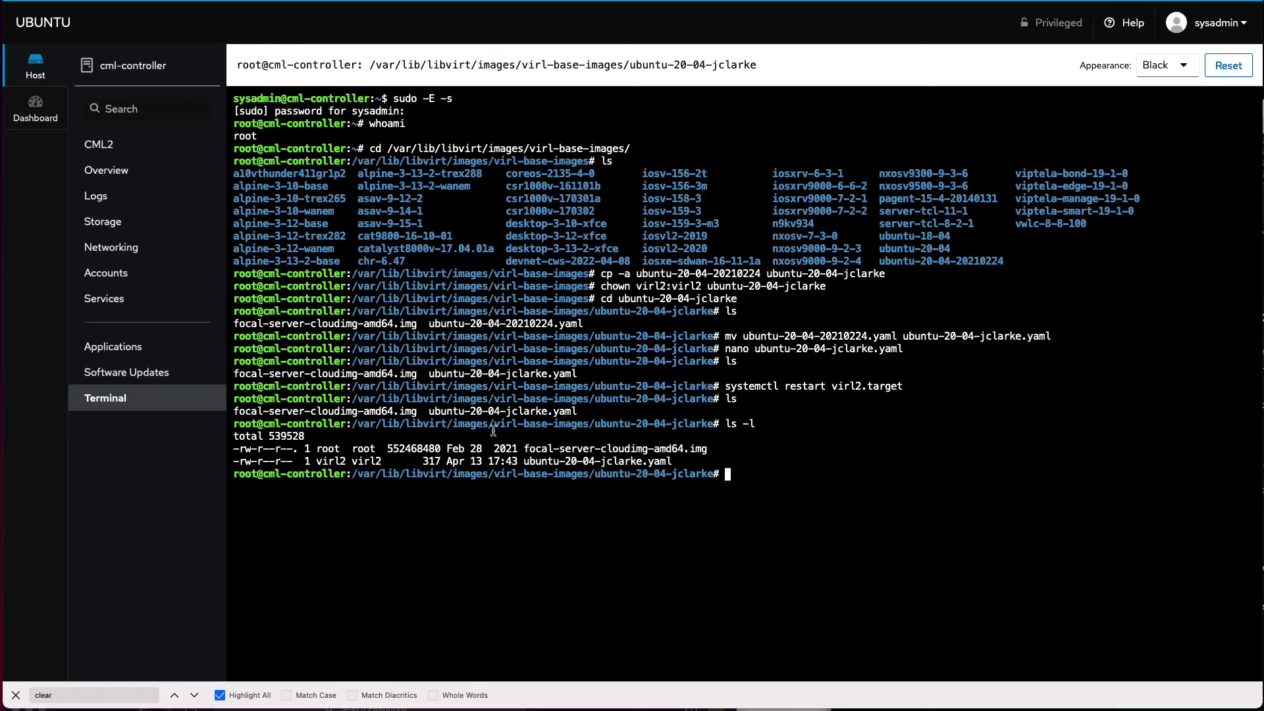
type("cd")
key("BackSpace")
key("BackSpace")
key("BackSpace")
type("e765ee1a-e617-46e2-b499-a4365dc17f13")
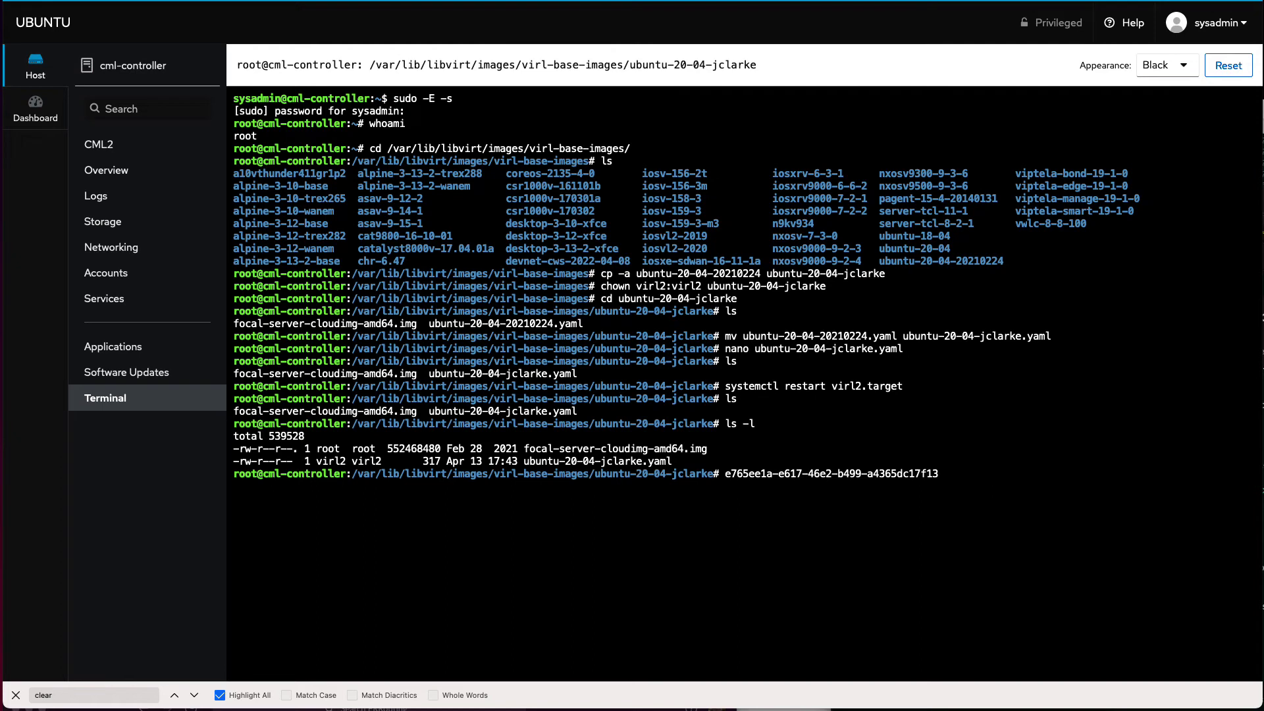
key("ctrl+u")
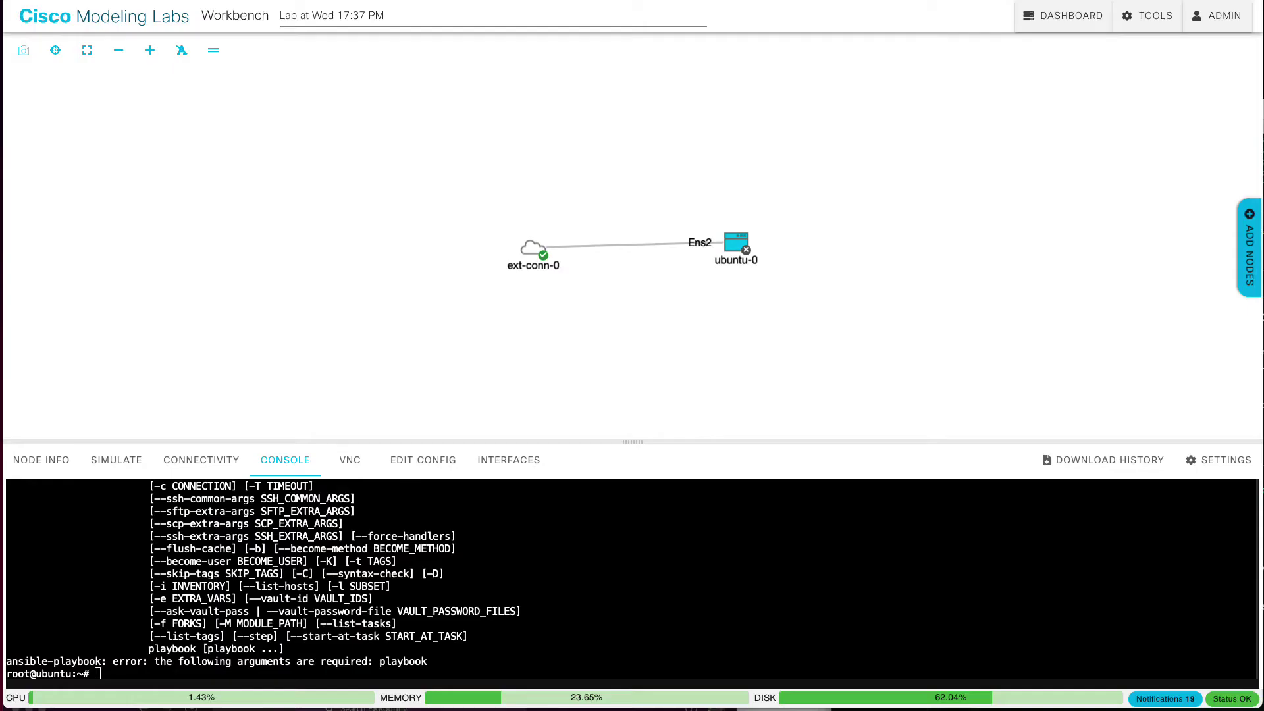
key("super+l")
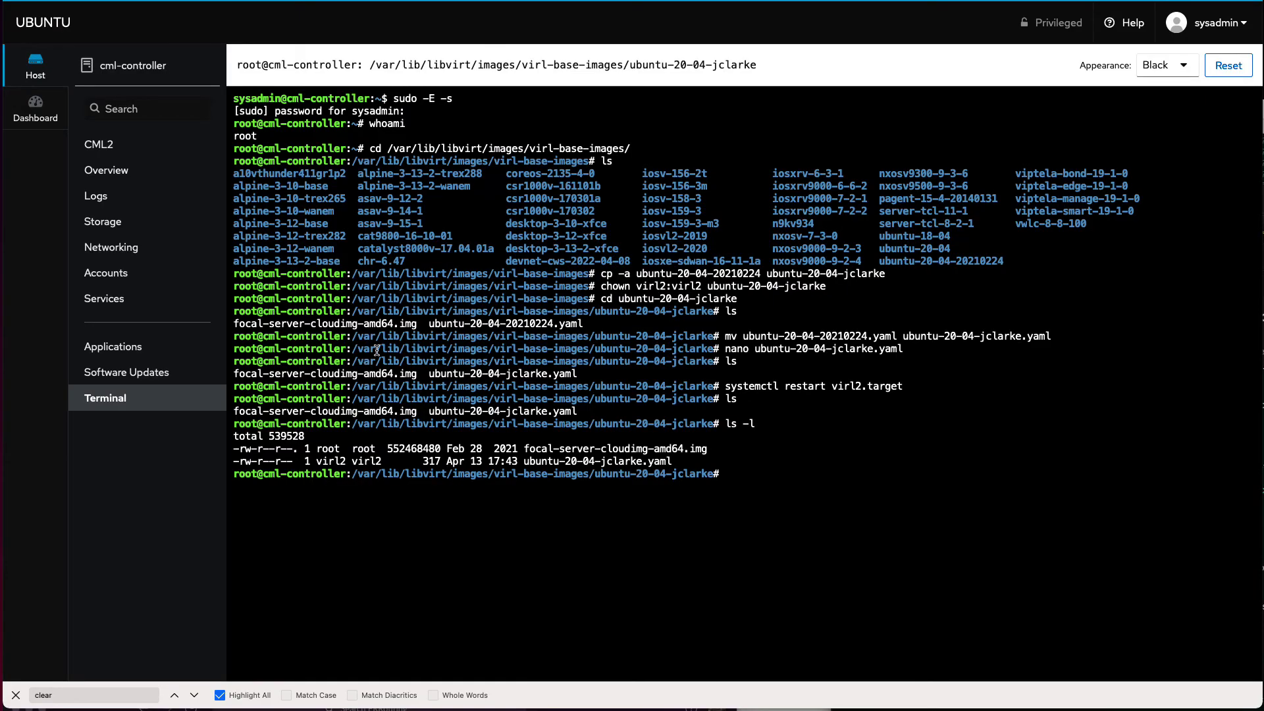
type("https://cml.marcuscom.com/lab/e765ee1a-e617-46e2-b499-a4365dc17f13")
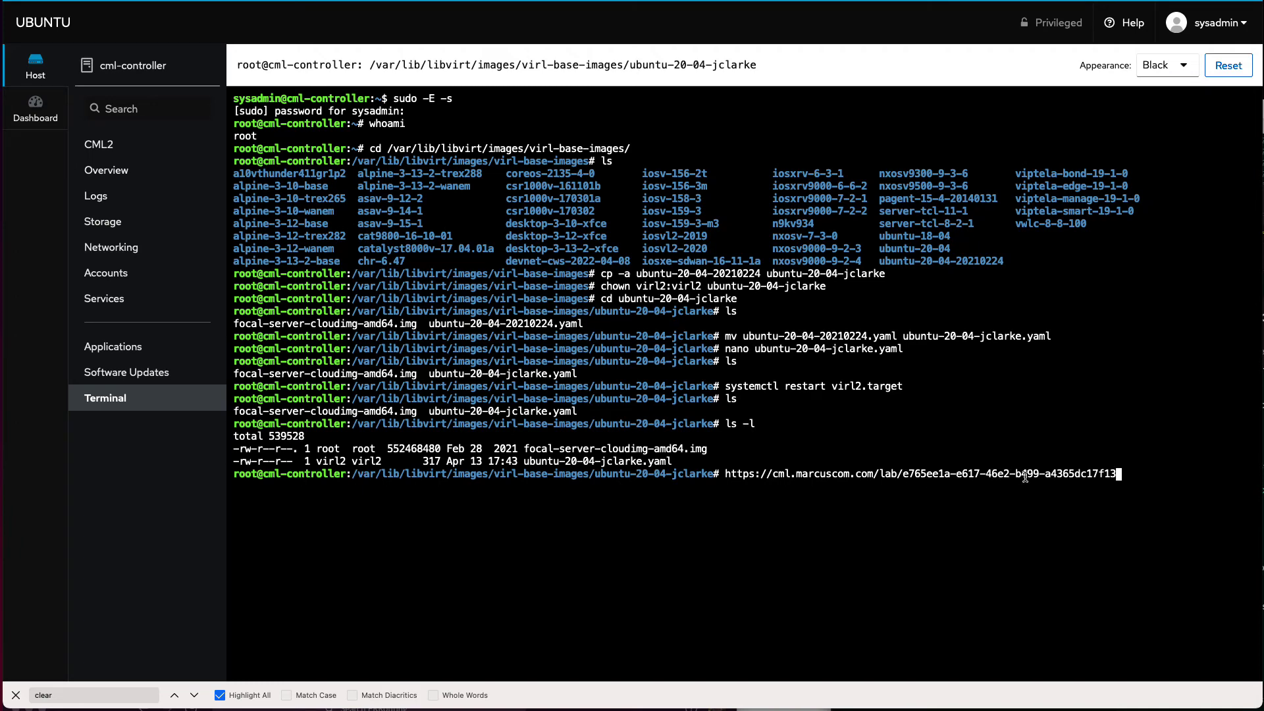
key("ctrl+c")
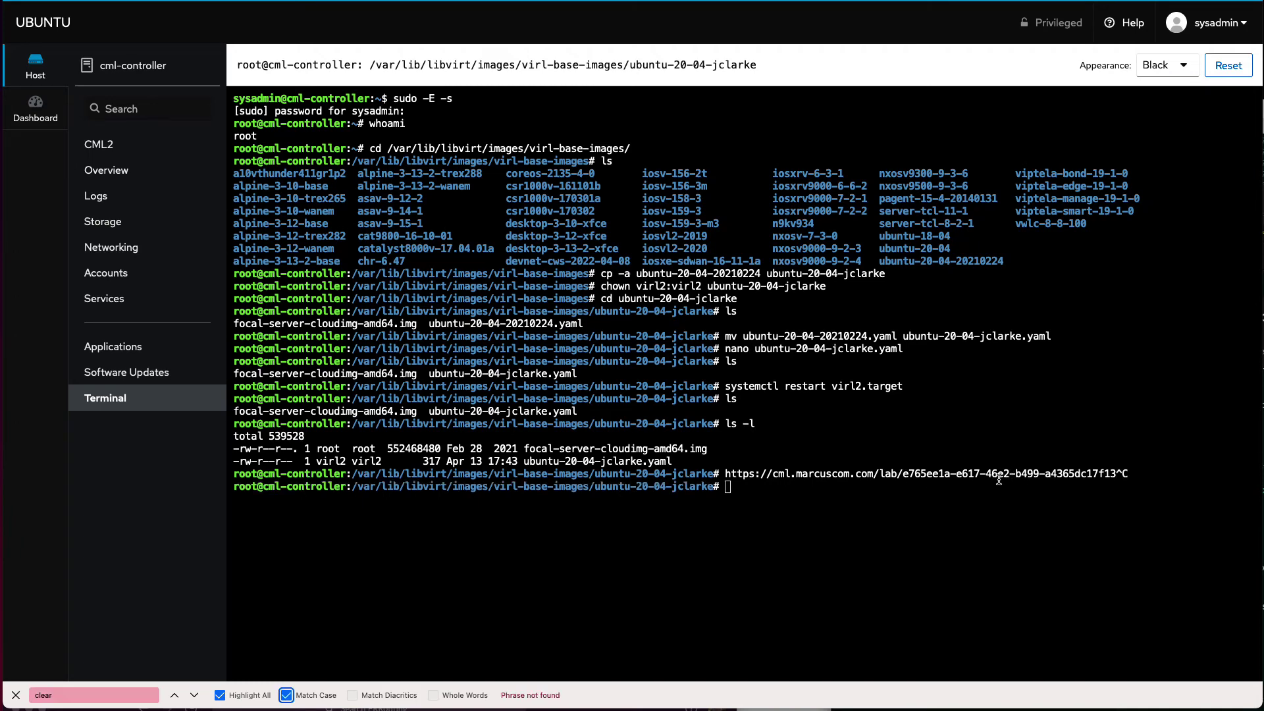
left_click_drag(902, 474, 1118, 476)
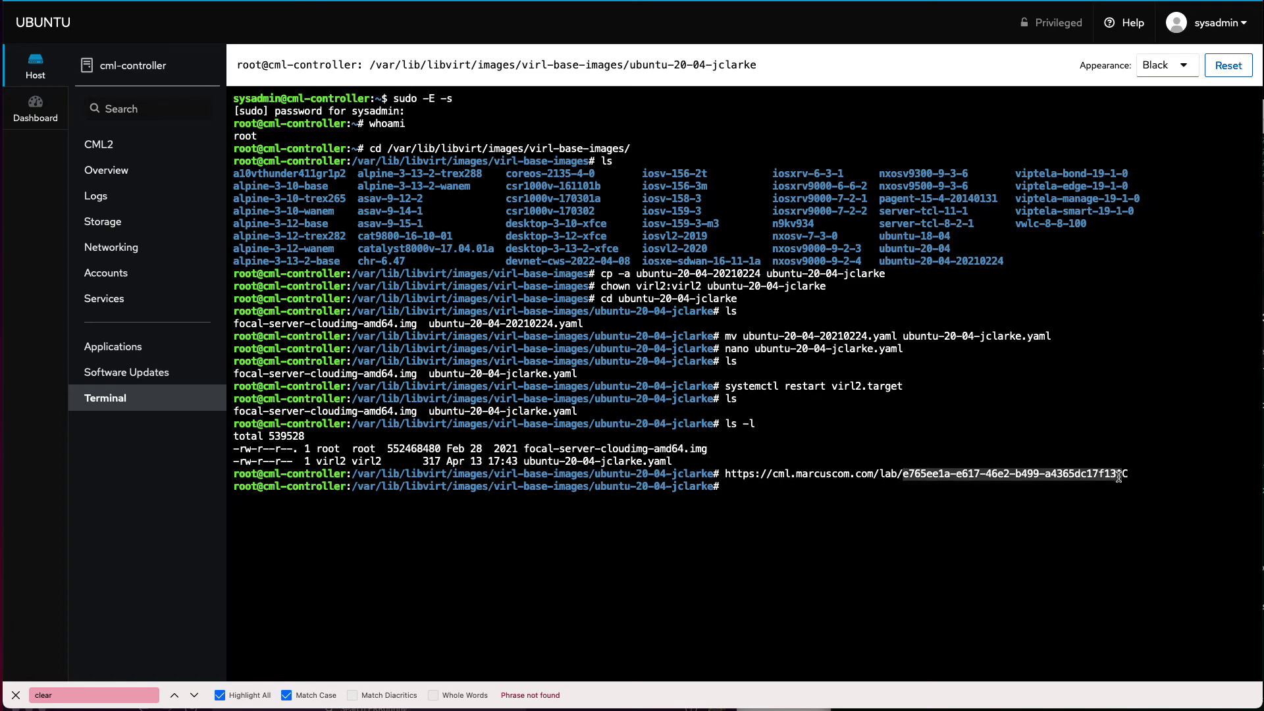
type("cd /var/")
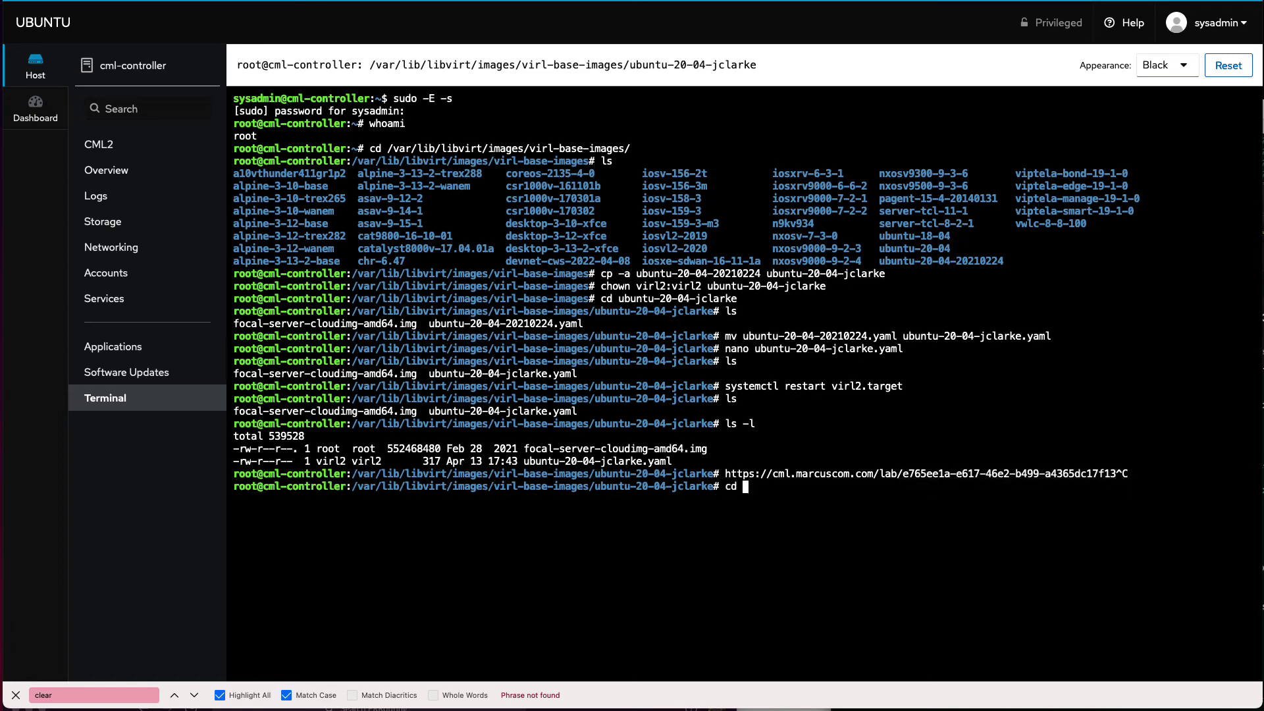
type("local/virl2/images/")
Step: Enter /var/local/virl2/images, then the lab ID folder, listing each folder's contents
key("Return")
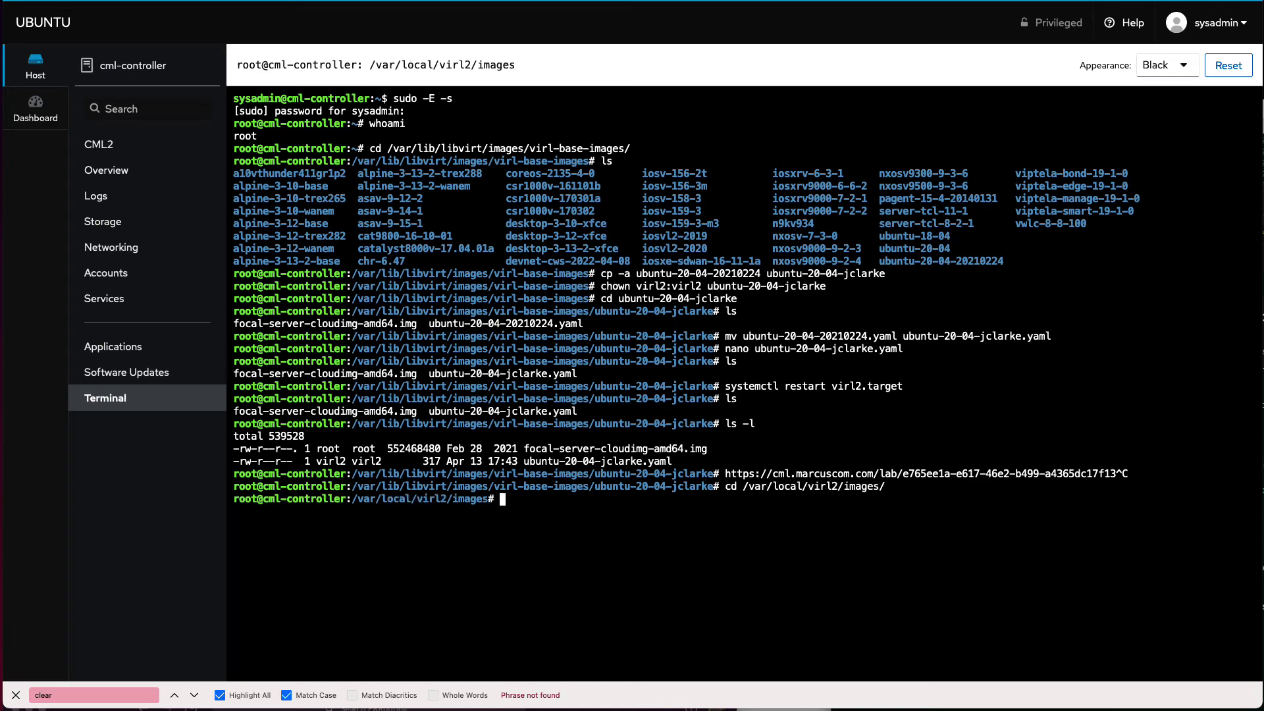
type("ls")
key("Return")
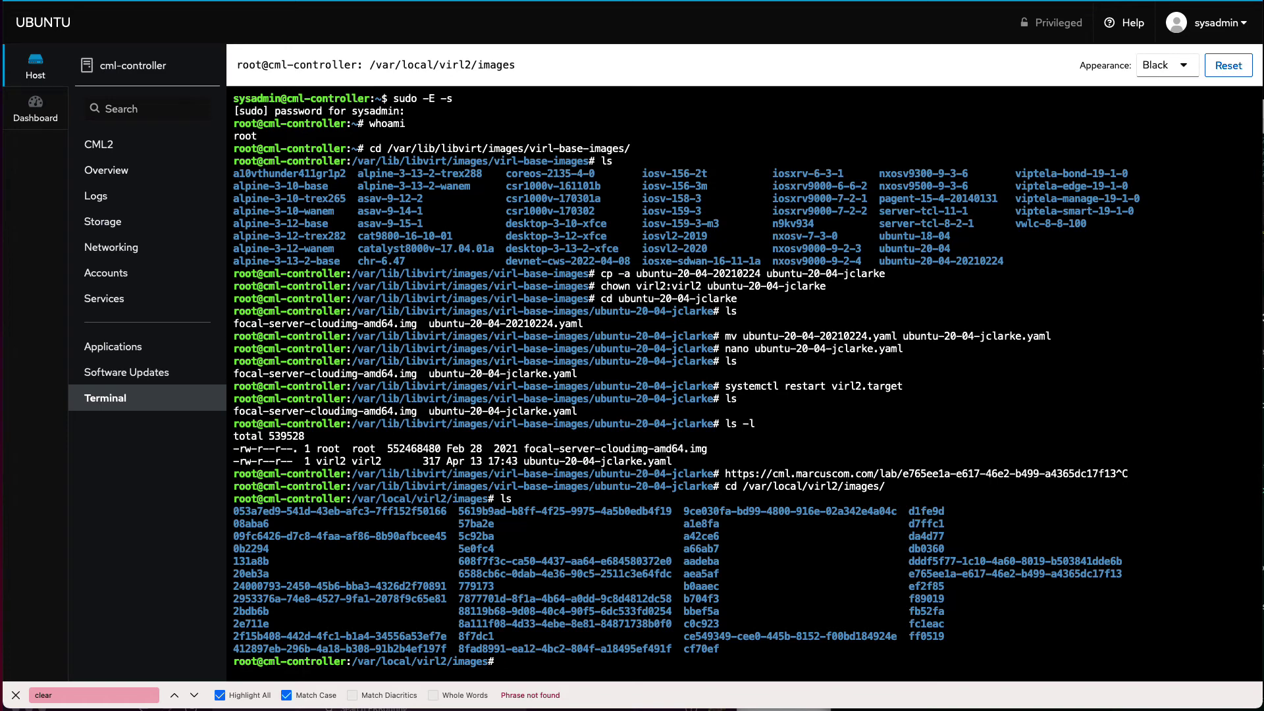
type("cd")
key("super+v")
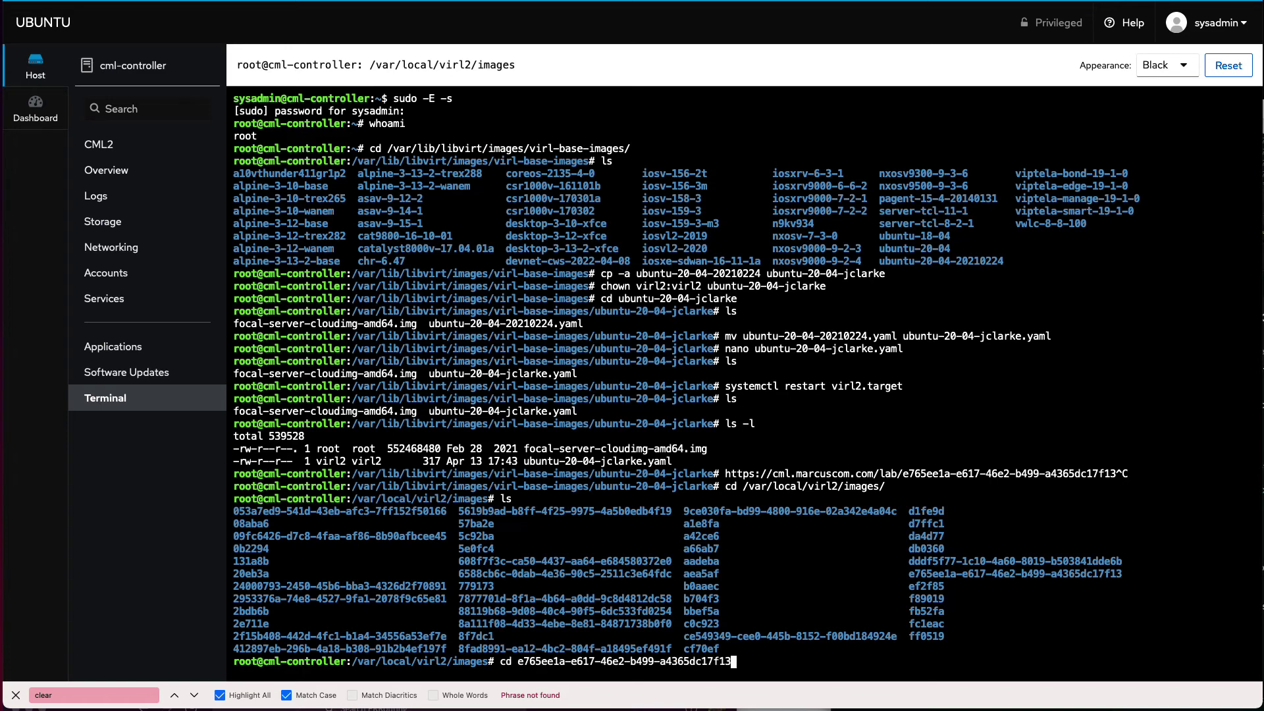
key("Return")
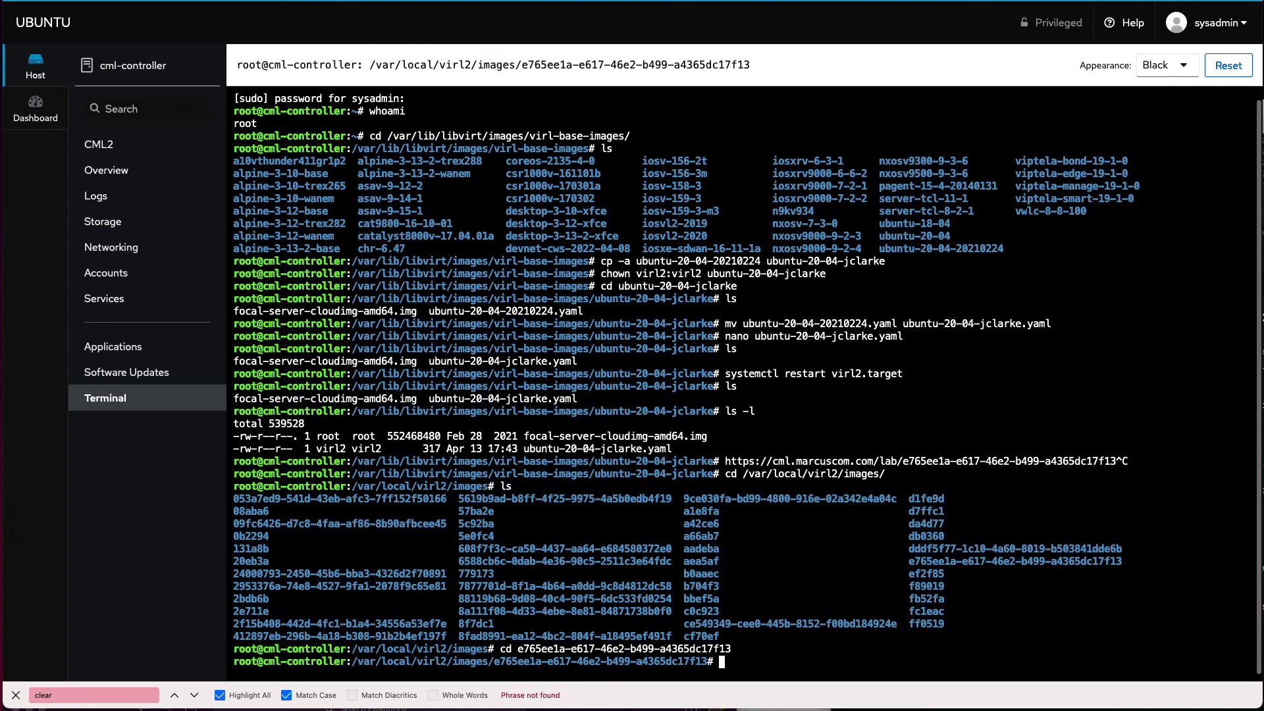
type("ls")
key("Return")
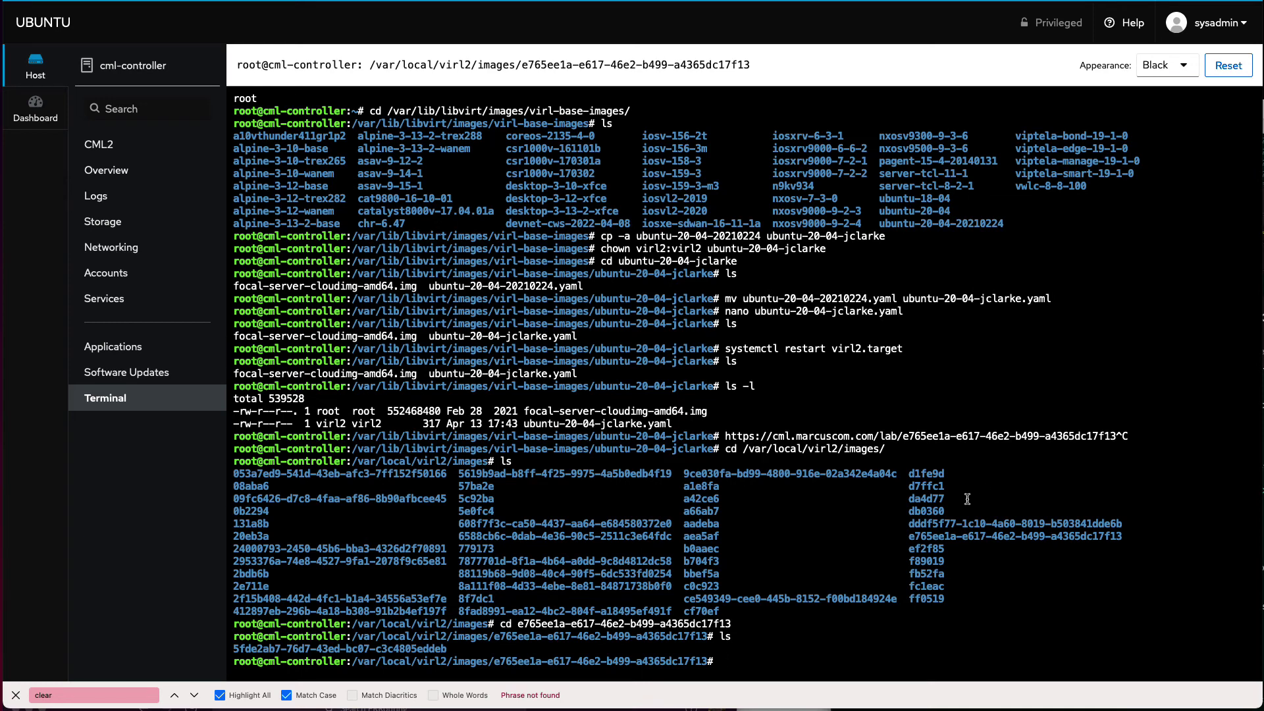
Step: Enter the node ID folder, list its files with ls -l, and select nodedisk_0
double_click(370, 649)
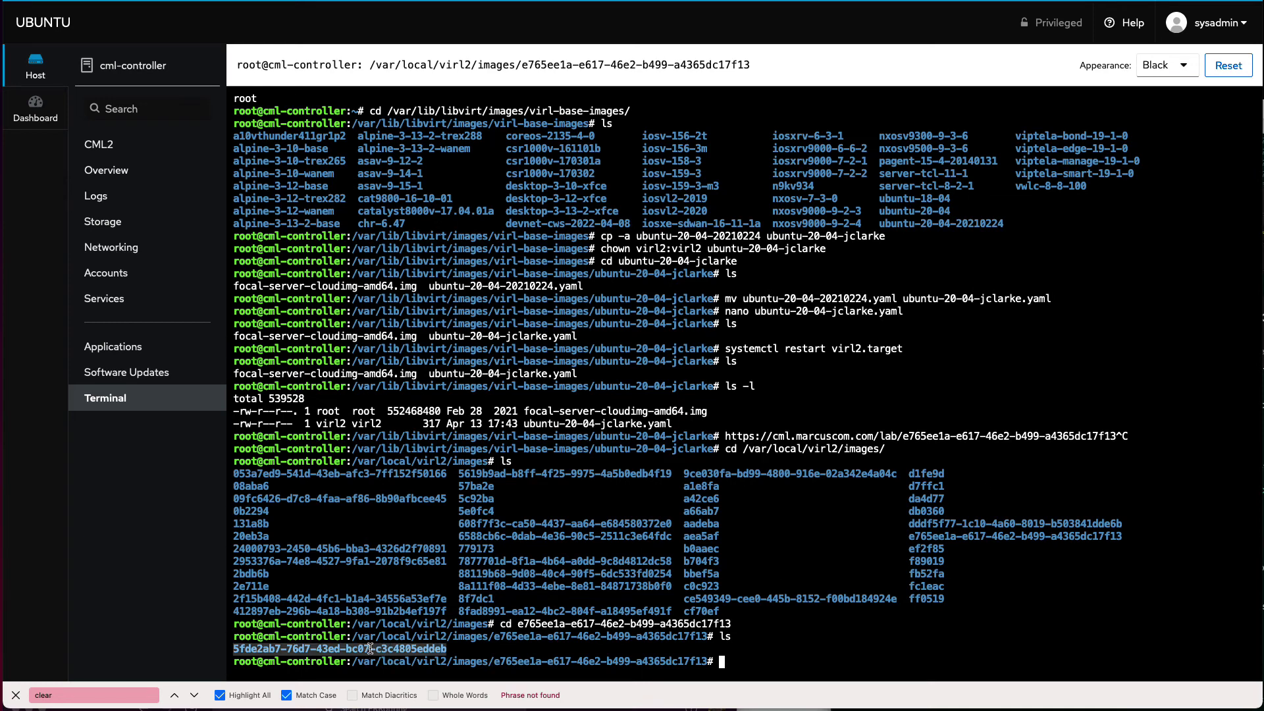
type("cd")
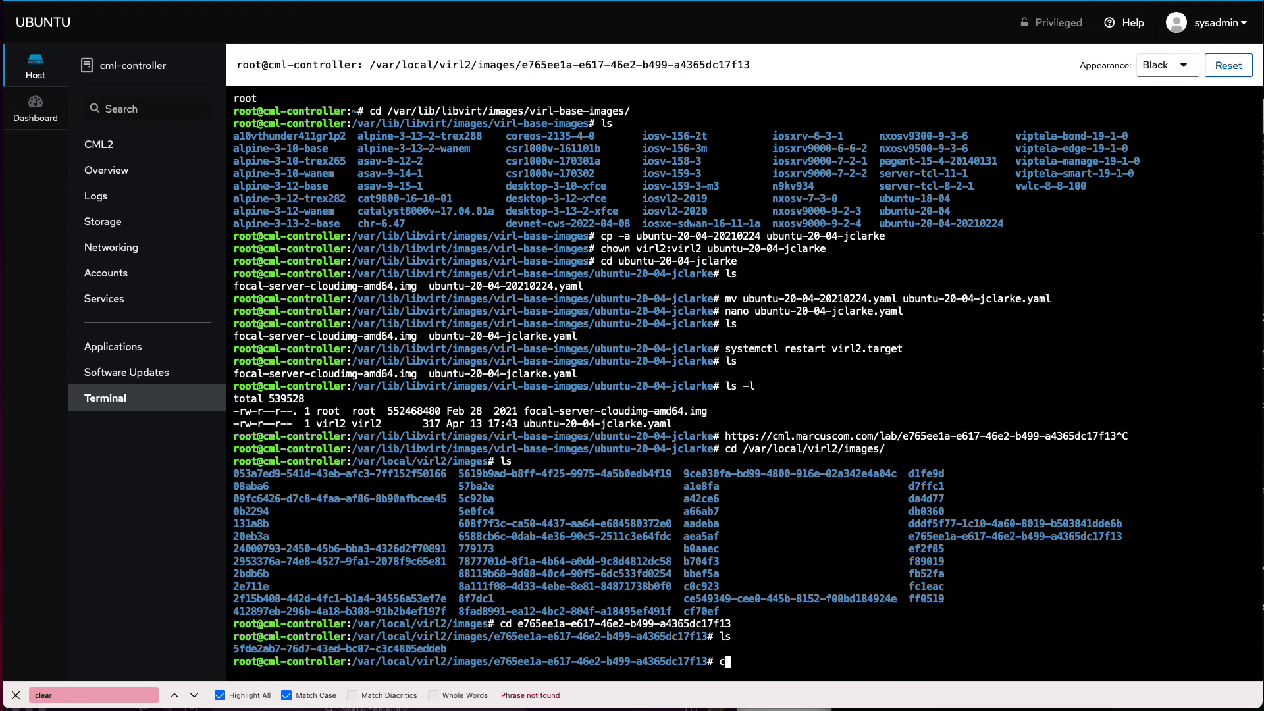
key("super+v")
key("Return")
type("ls")
key("Return")
type("ls -l")
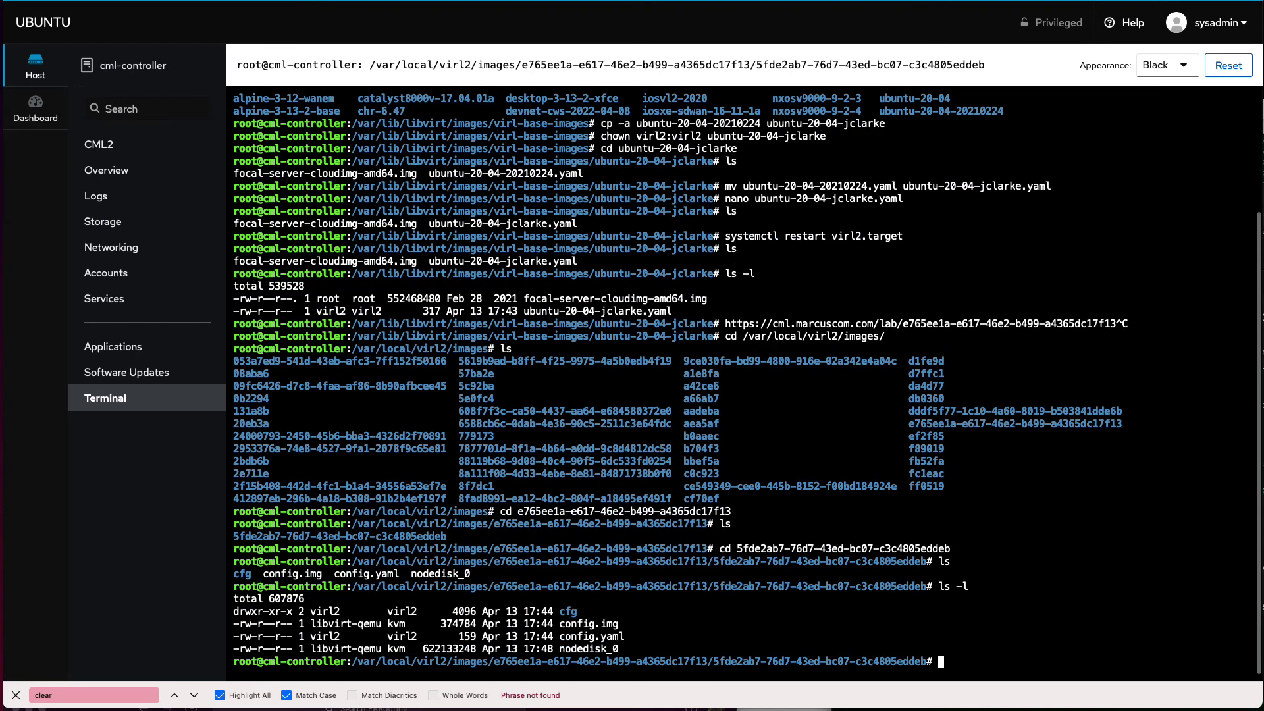
key("Return")
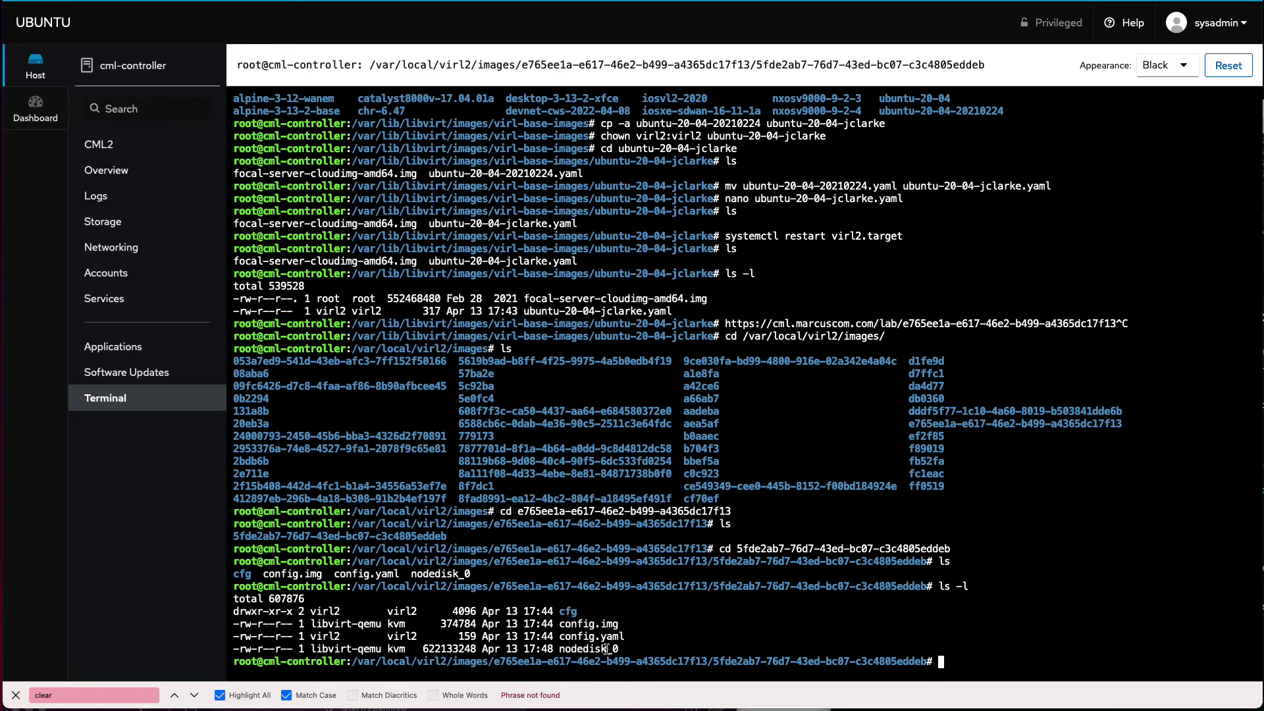
double_click(605, 650)
key("super+c")
Step: Run file nodedisk_0 to see its QCOW2 backing image, then ls -lh for its 594M size
type("file")
key("super+v")
key("Return")
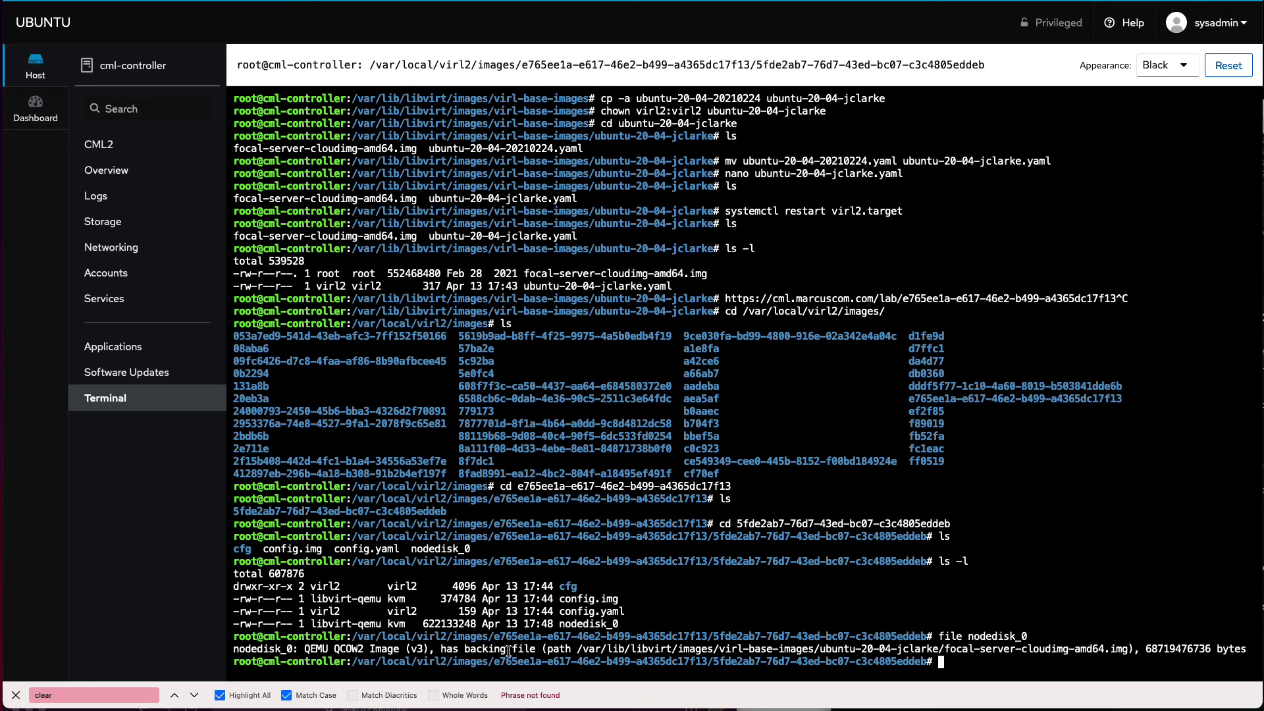
type("ls -lh")
key("Return")
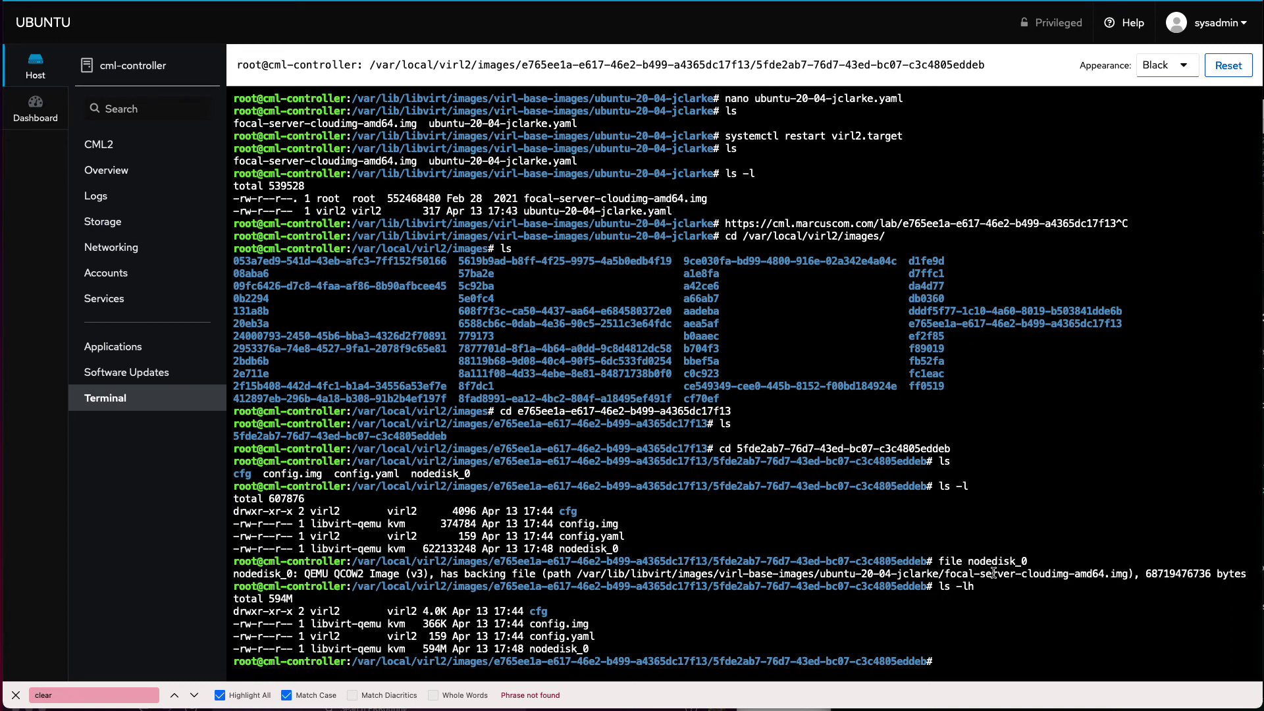
Step: Type the qemu-img commit command at the prompt without running it
type("qemu-img commit node")
Step: Commit nodedisk_0 into its backing image and check the Image committed message
key("Tab")
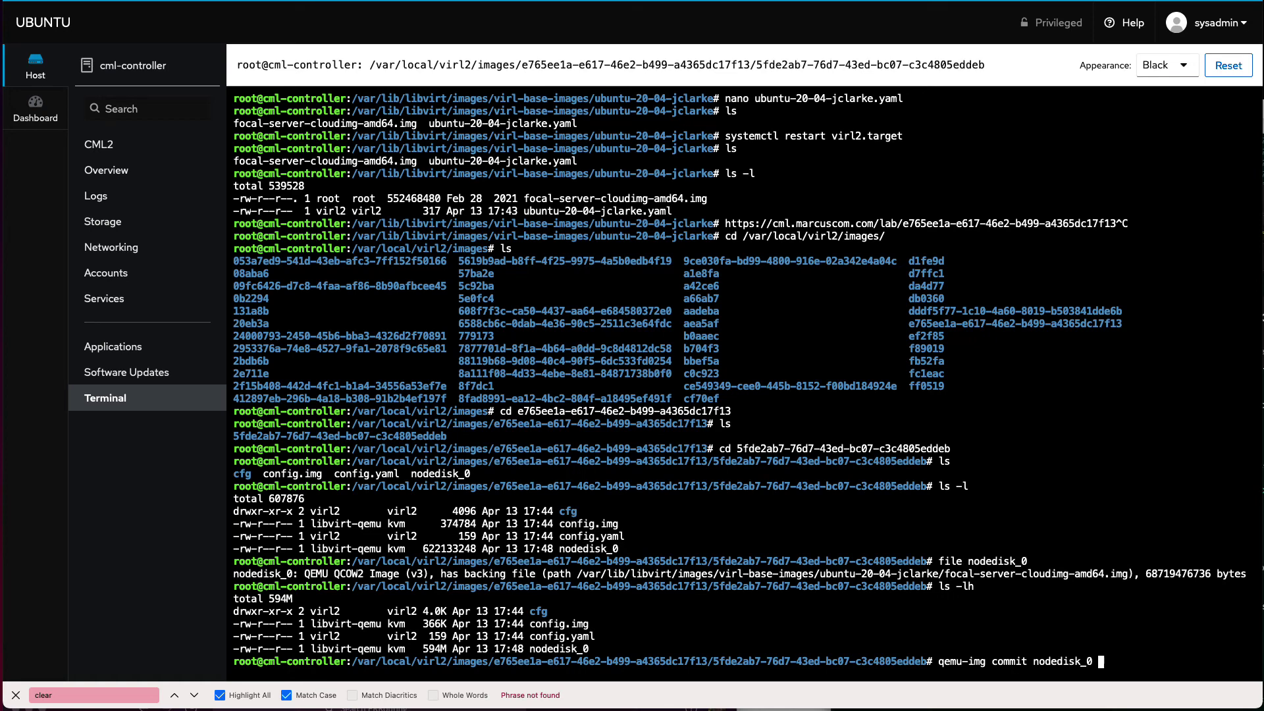
key("Return")
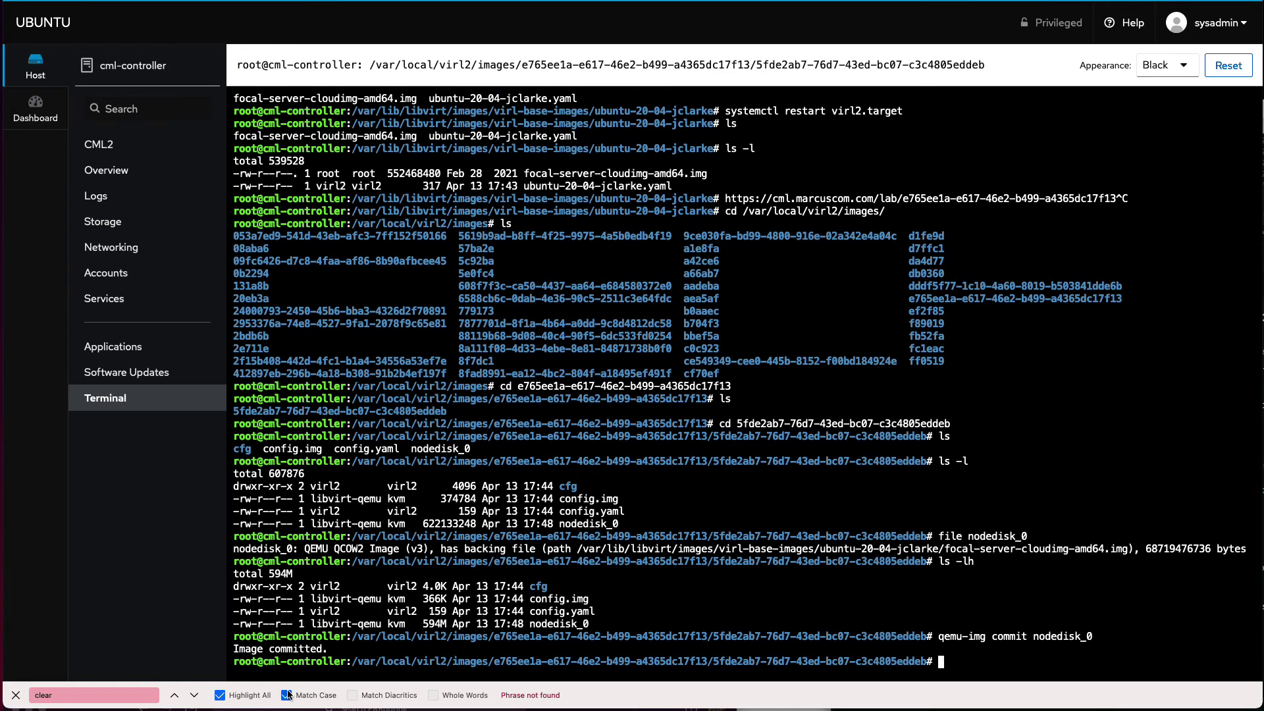
left_click_drag(234, 650, 326, 649)
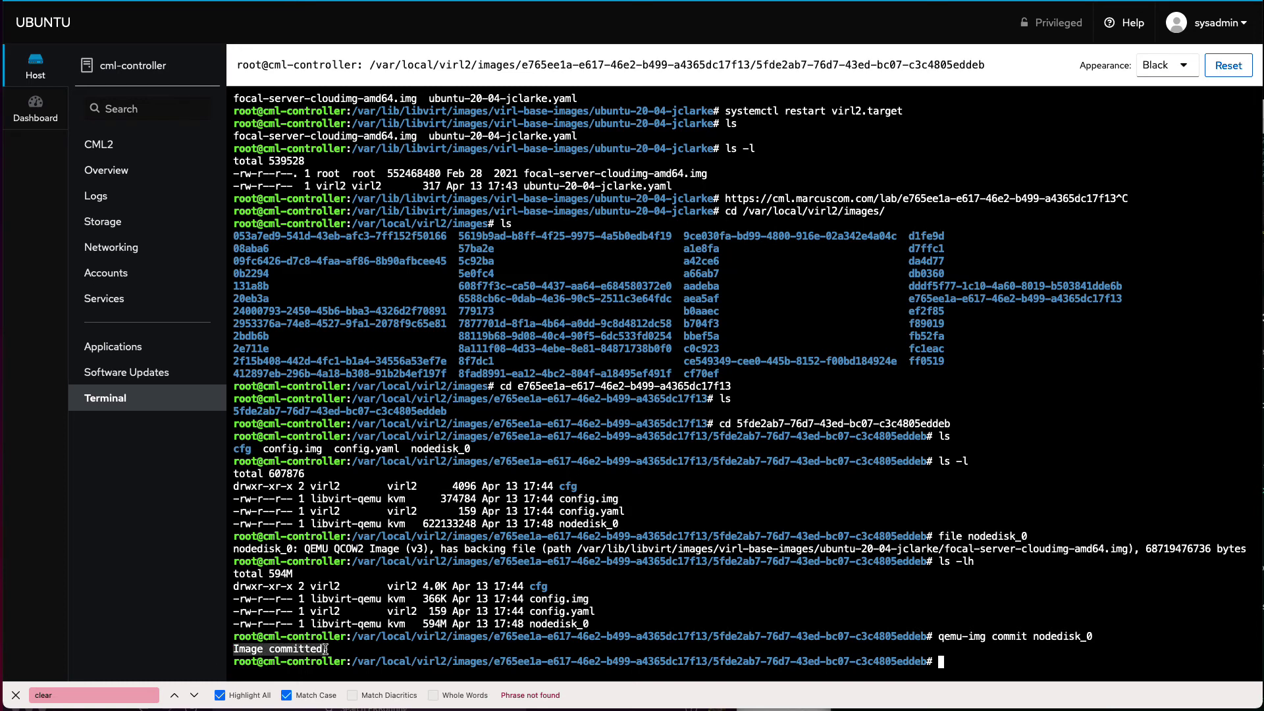
left_click(325, 649)
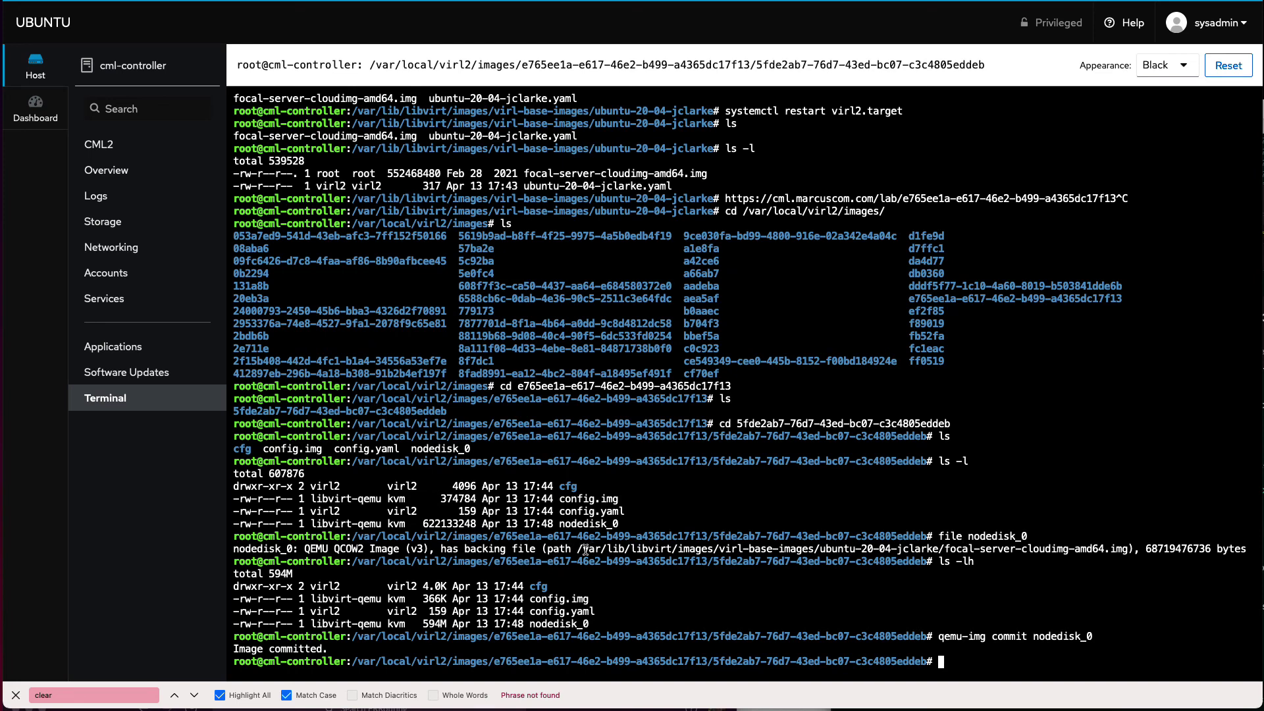
left_click_drag(585, 550, 1127, 554)
key("super+c")
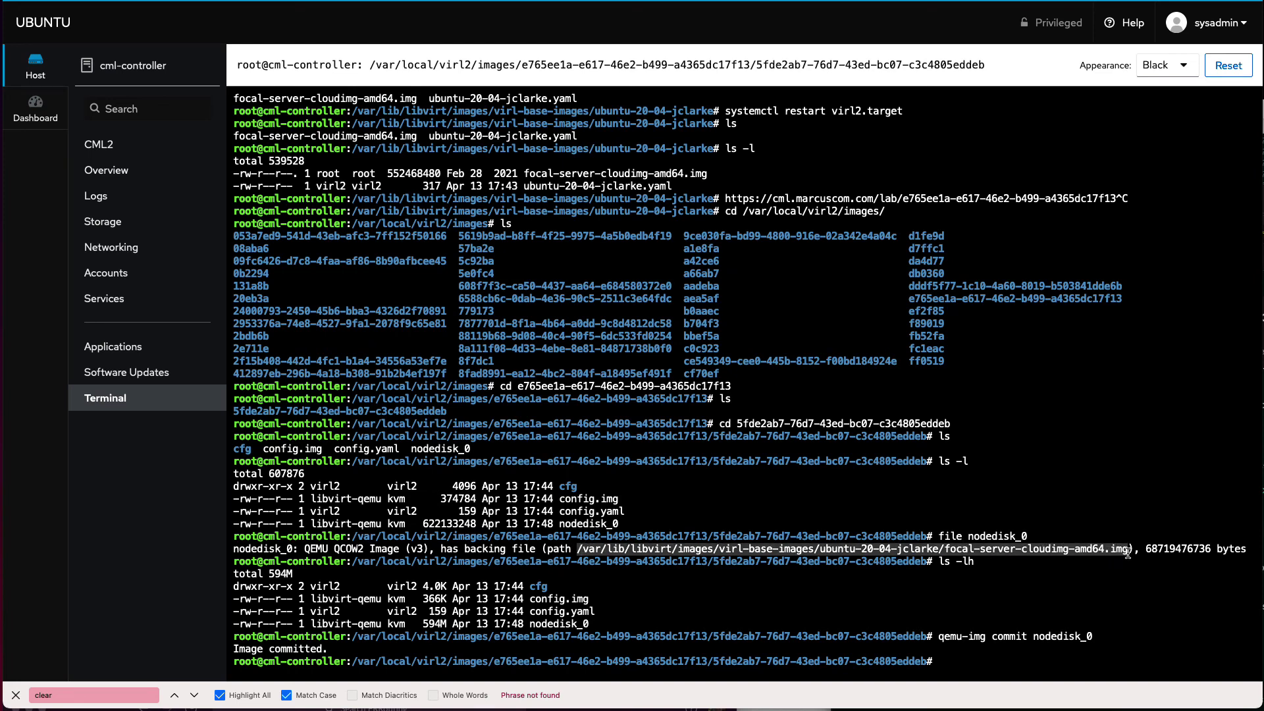
type("ls -l")
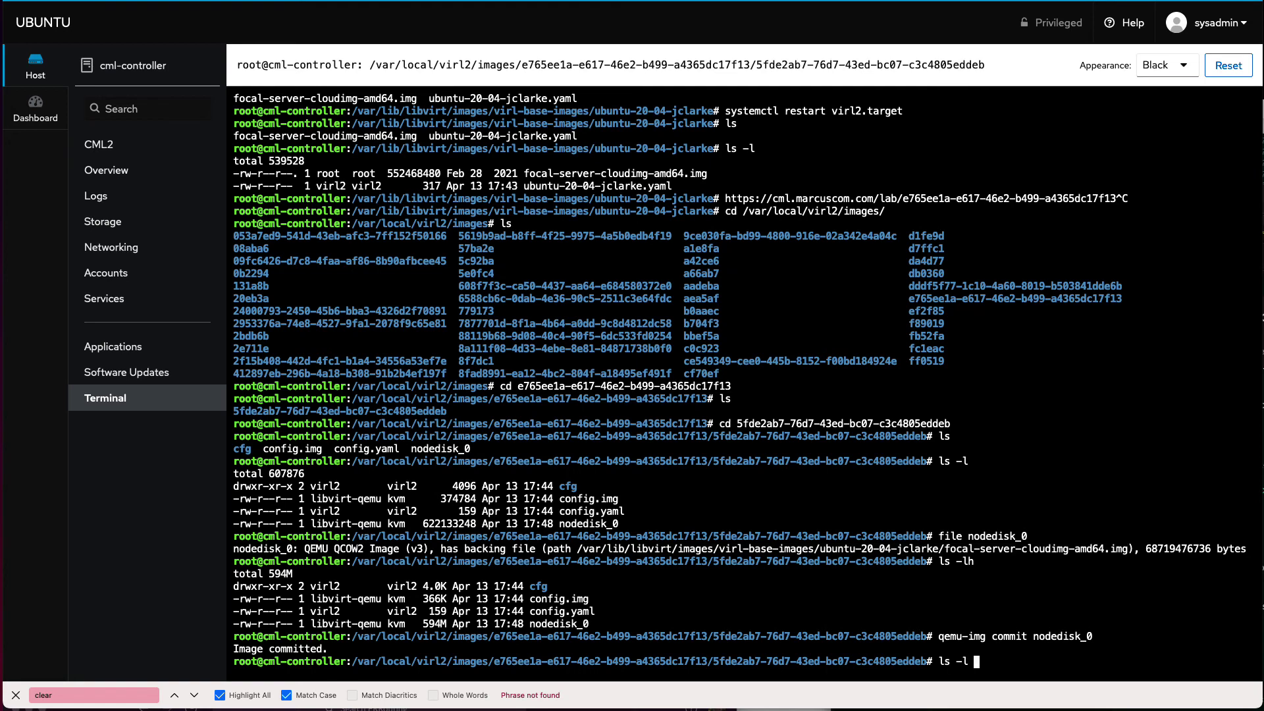
key("super+v")
key("Return")
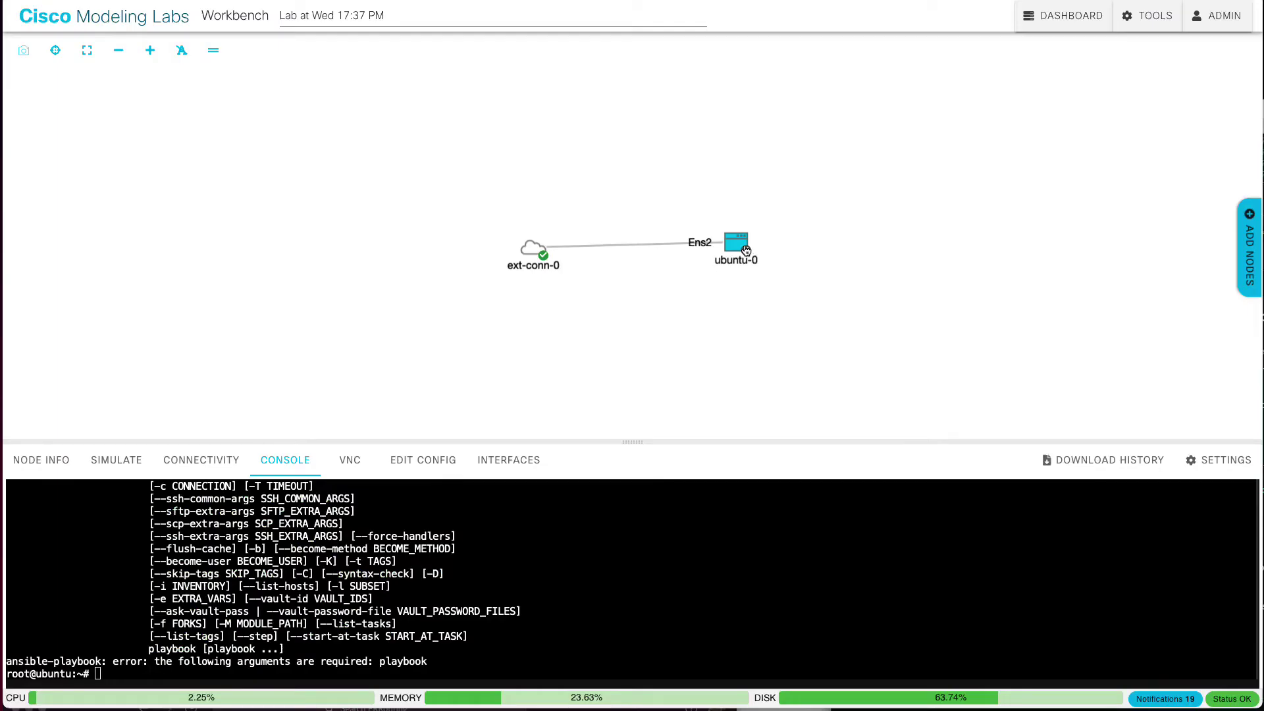
Step: Wipe ubuntu-0 from its SIMULATE controls, confirm the wipe, and start the node again
left_click(746, 251)
left_click(135, 465)
left_click(218, 503)
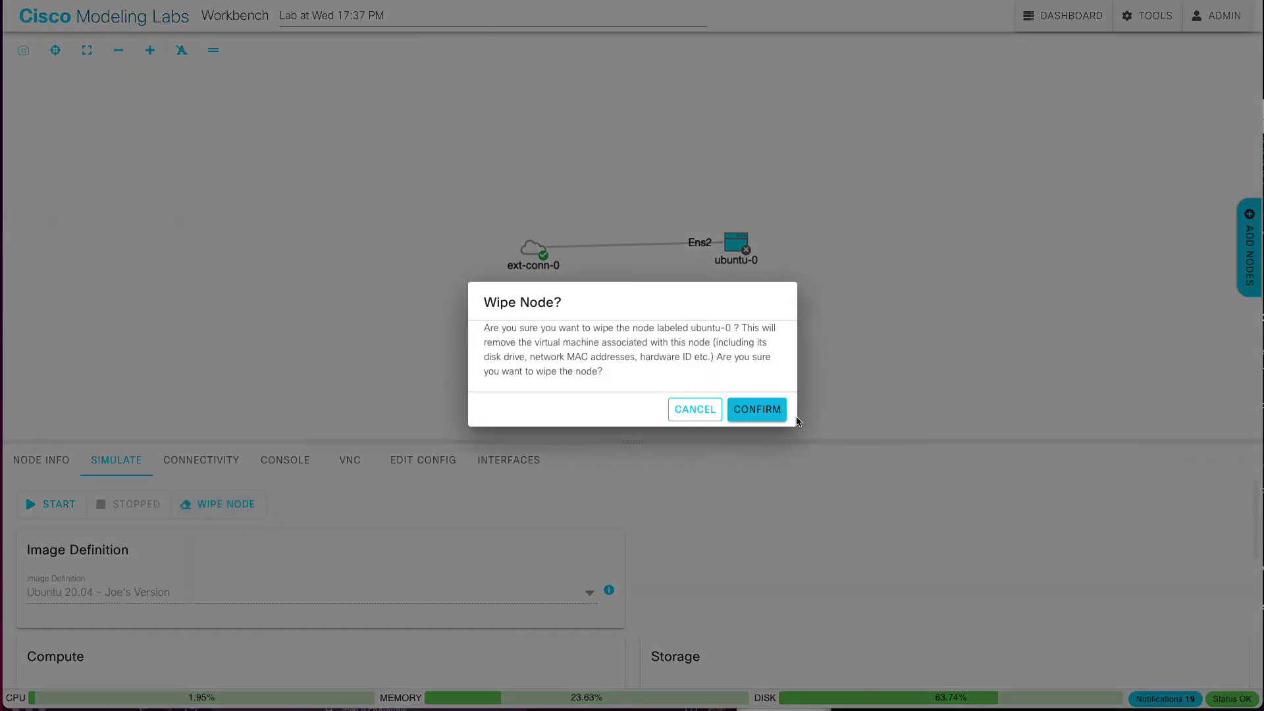
left_click(772, 411)
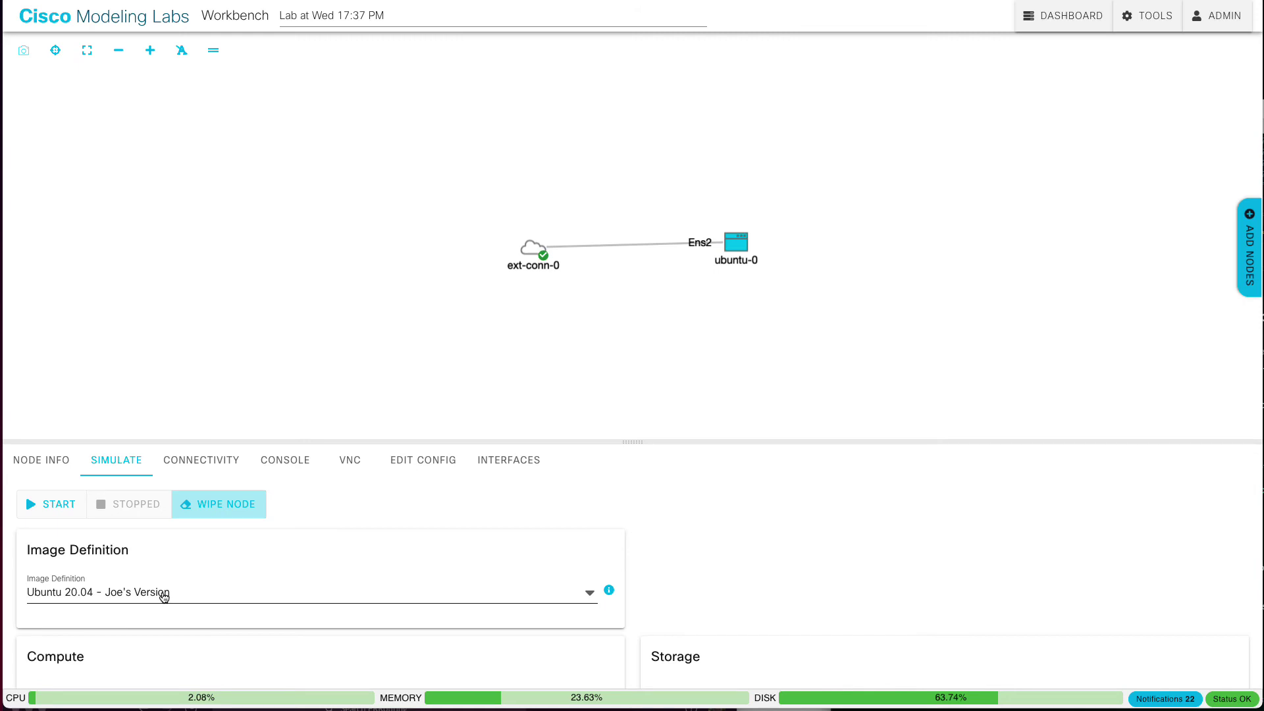
left_click(67, 513)
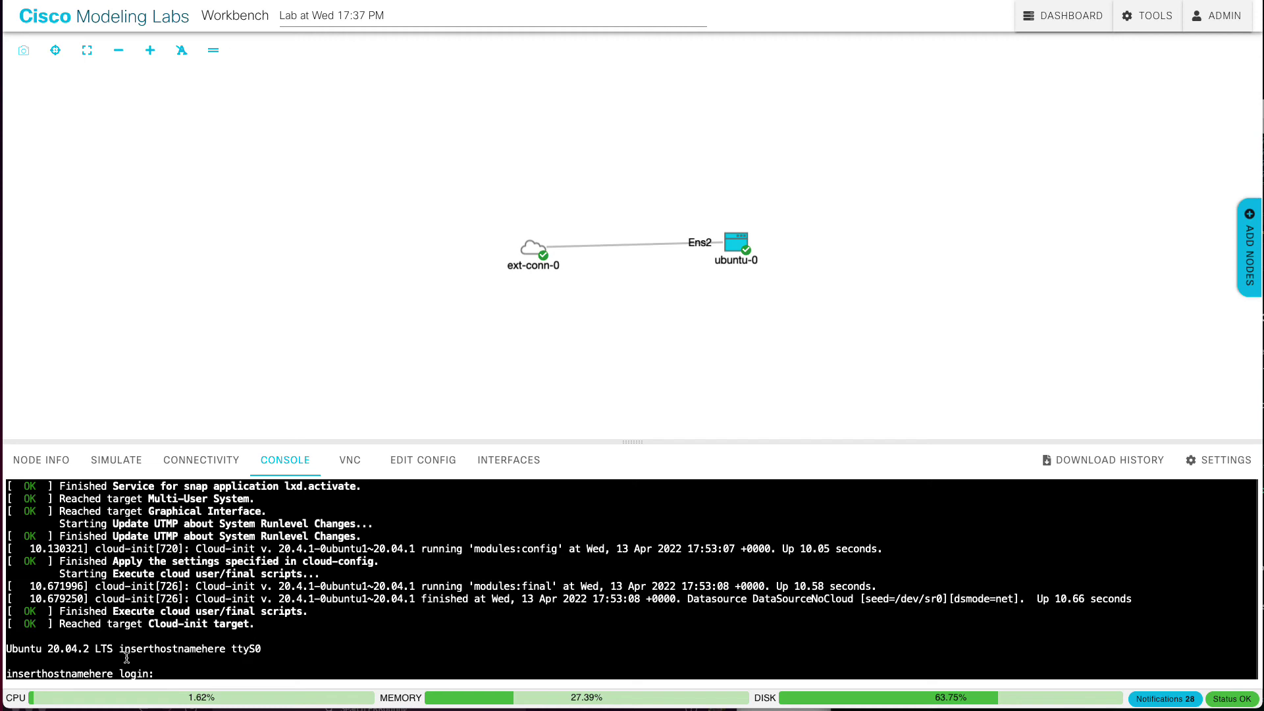
Step: Log into the ubuntu-0 console with the node's username and password
left_click(189, 652)
type("cisco")
key("Return")
type("cisco")
key("Return")
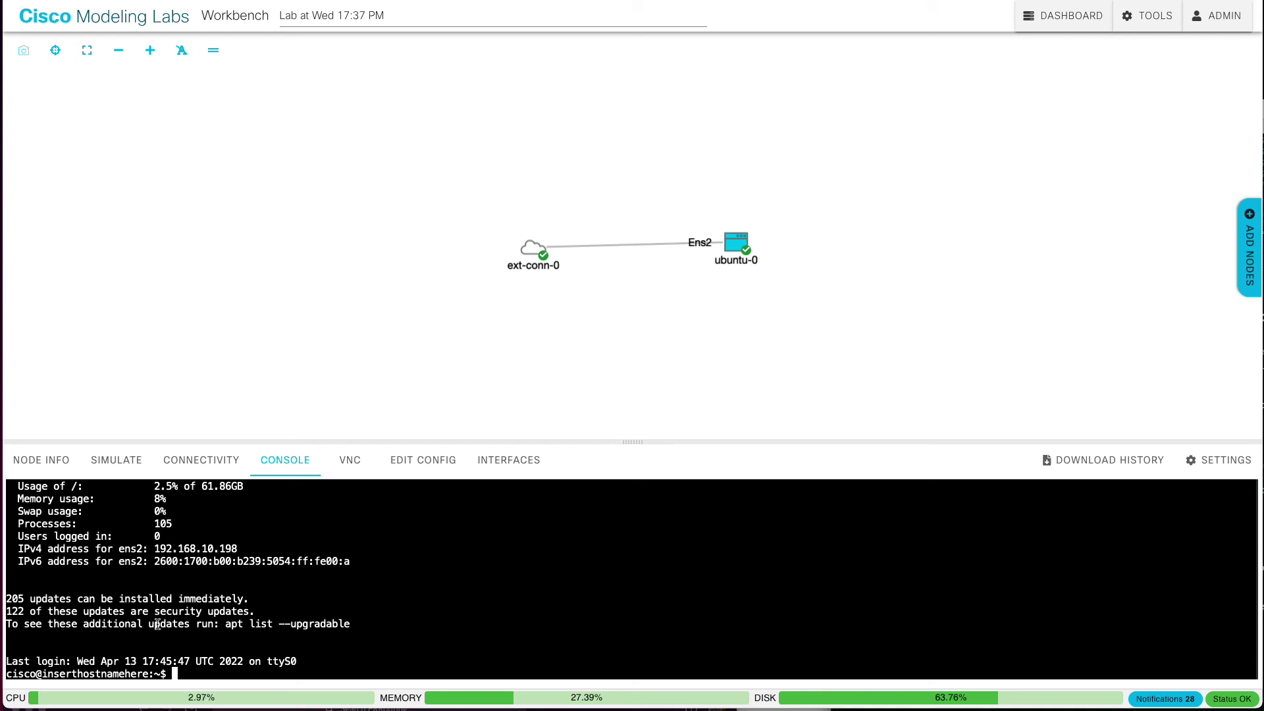
Step: Become root with sudo -E -s, run mtr 8.8.8.8 and quit, then run ansible-playbook
type("mtr")
key("BackSpace")
key("BackSpace")
key("BackSpace")
key("BackSpace")
type("sudo -E -s")
key("Return")
type("mtr ")
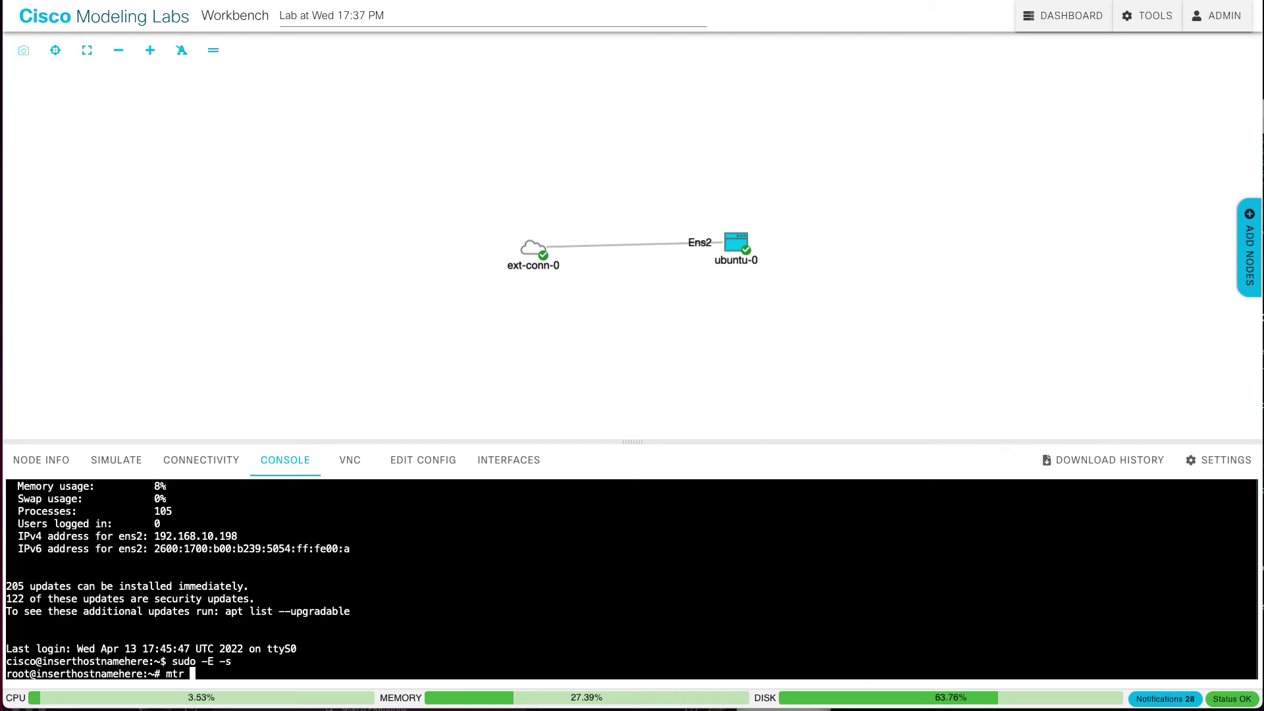
type("8.8.8.8")
key("Return")
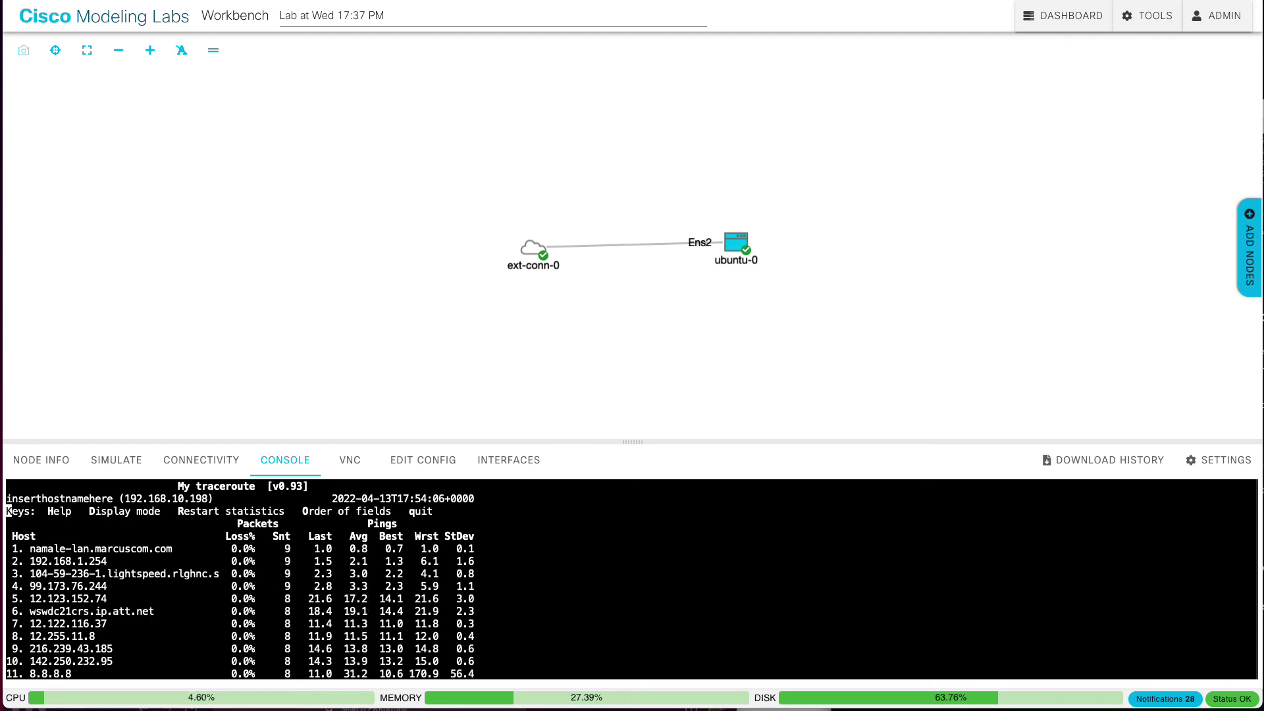
key("q")
key("Return")
key("Return")
key("Return")
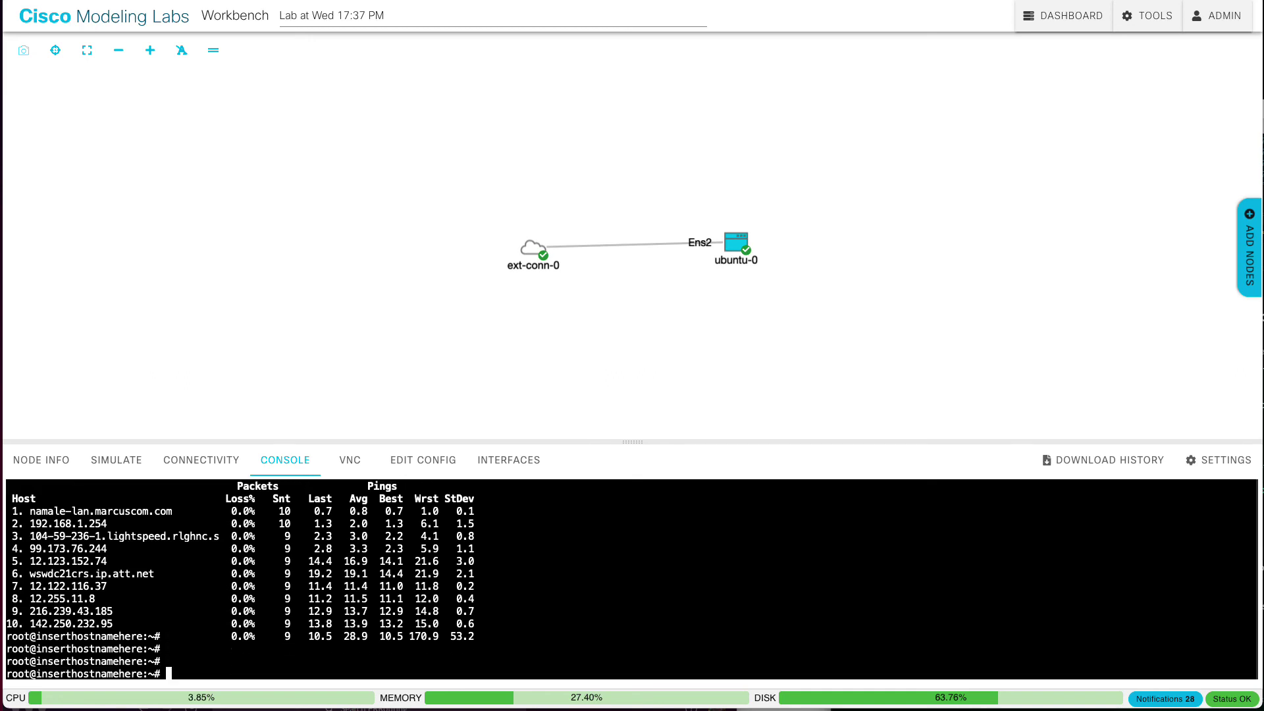
key("ctrl+l")
type("ansible")
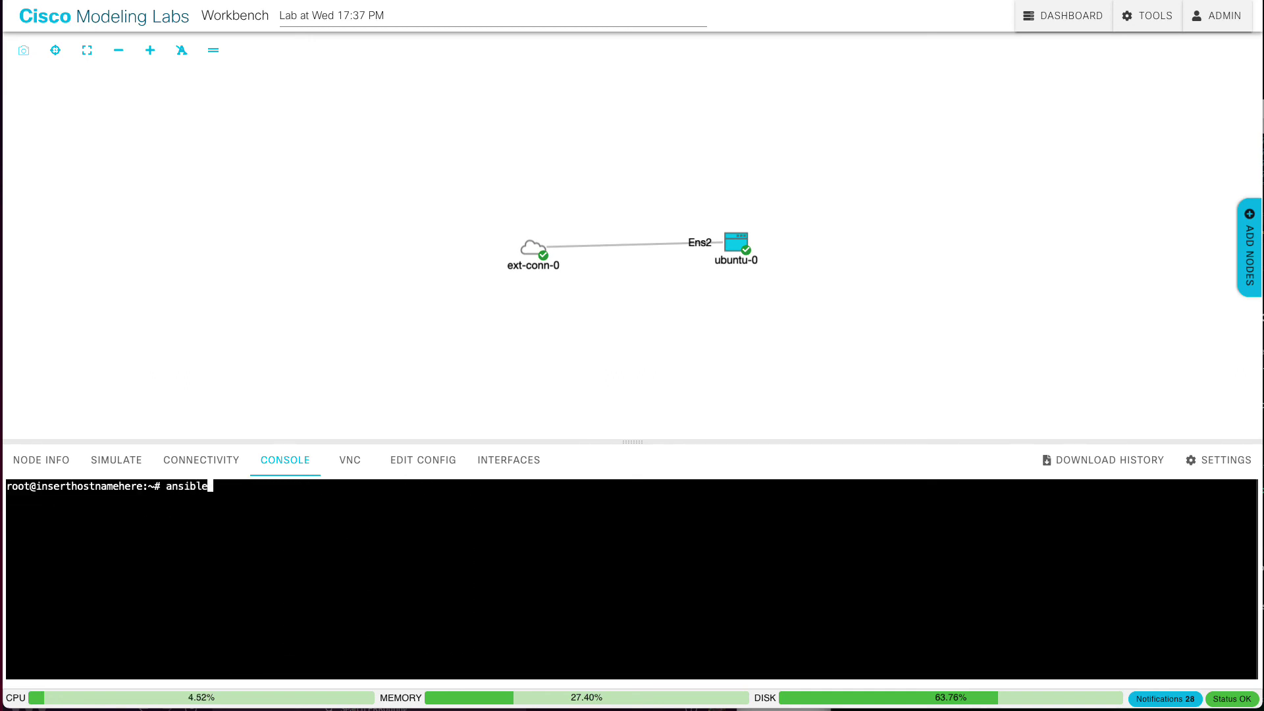
type("-playbook")
key("Return")
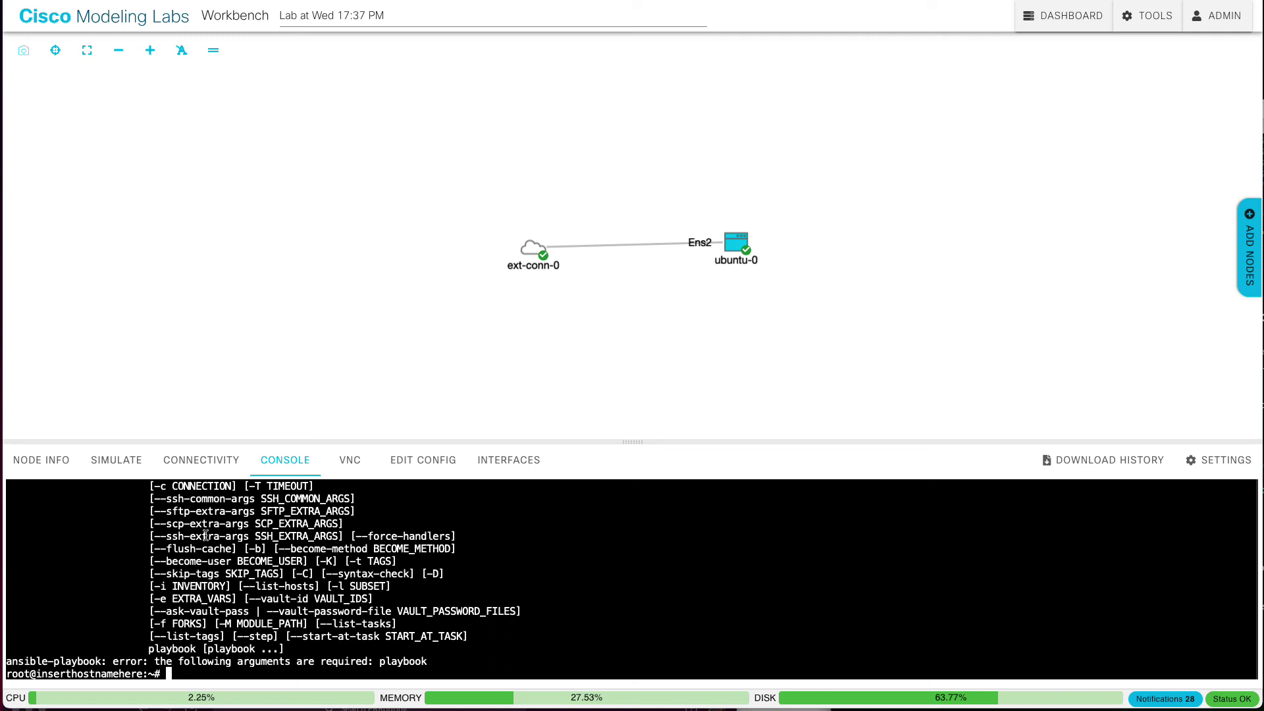
Step: Select ubuntu-0 and show its SIMULATE tab with the Ubuntu 20.04 - Joe's Version image
left_click(746, 256)
left_click(108, 461)
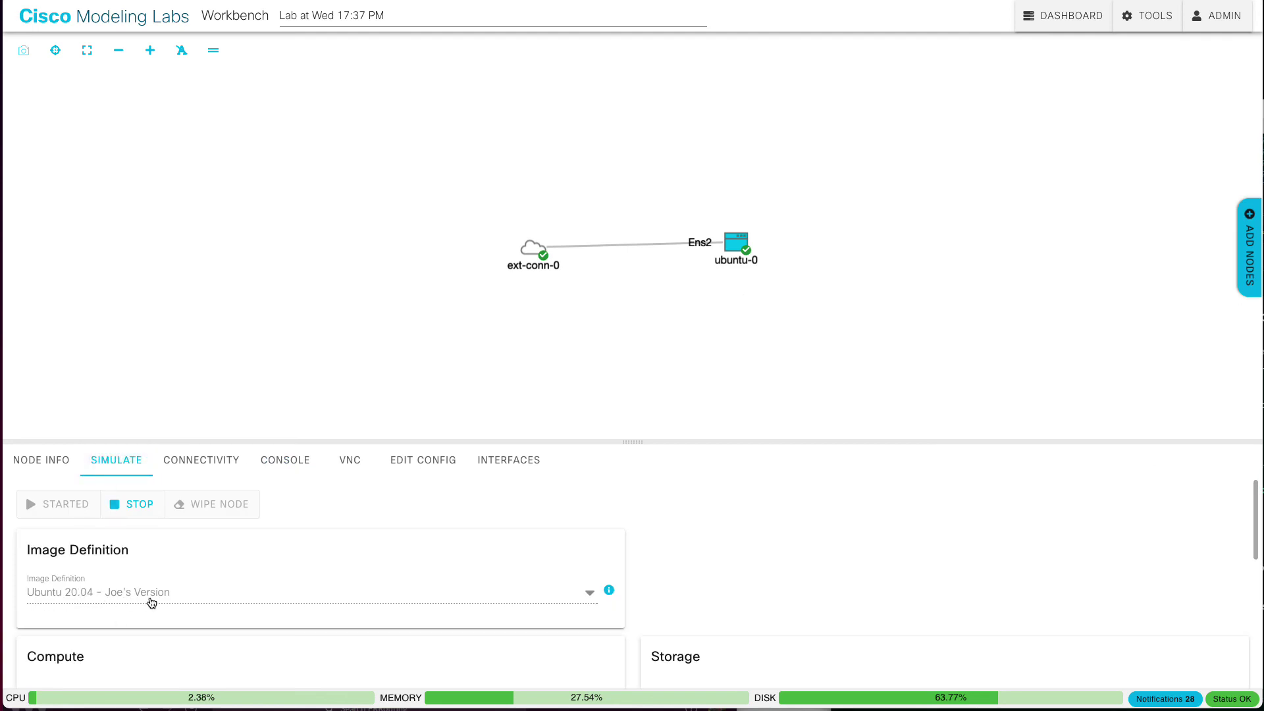